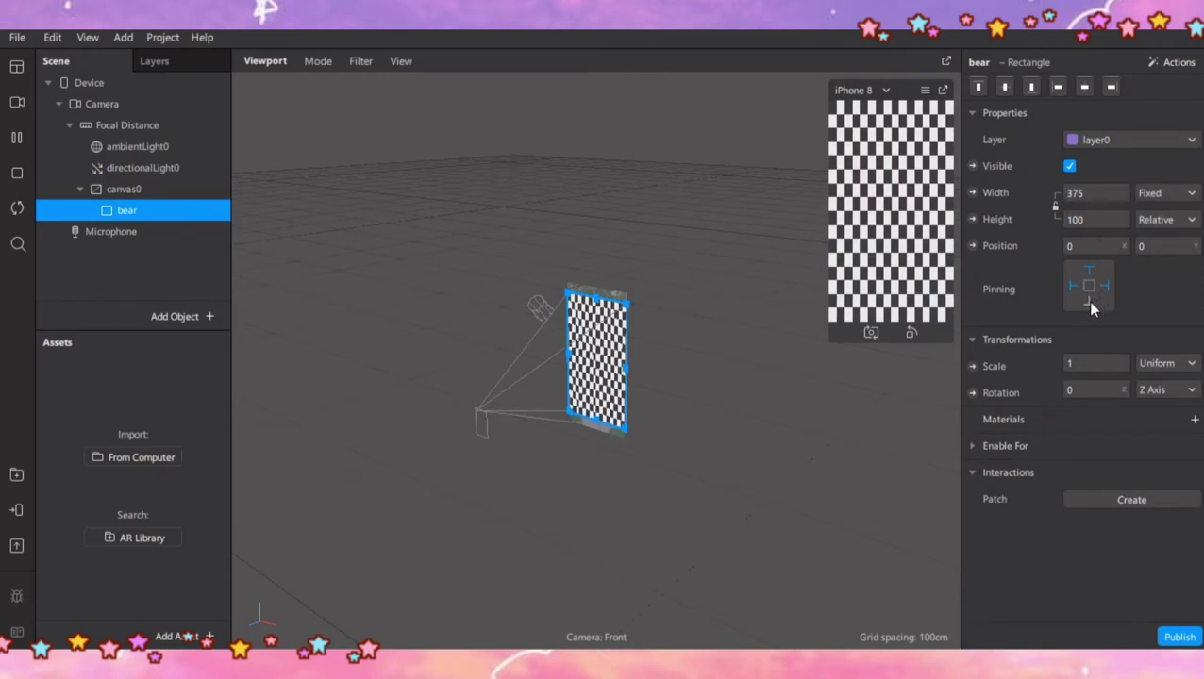
Pin the bear rectangle's bottom edge and add a new material to the rectangle
{"action": "left_click", "coordinate": [1088, 300]}
{"action": "left_click", "coordinate": [1193, 422]}
Rename the new material as bear
{"action": "left_click", "coordinate": [172, 384]}
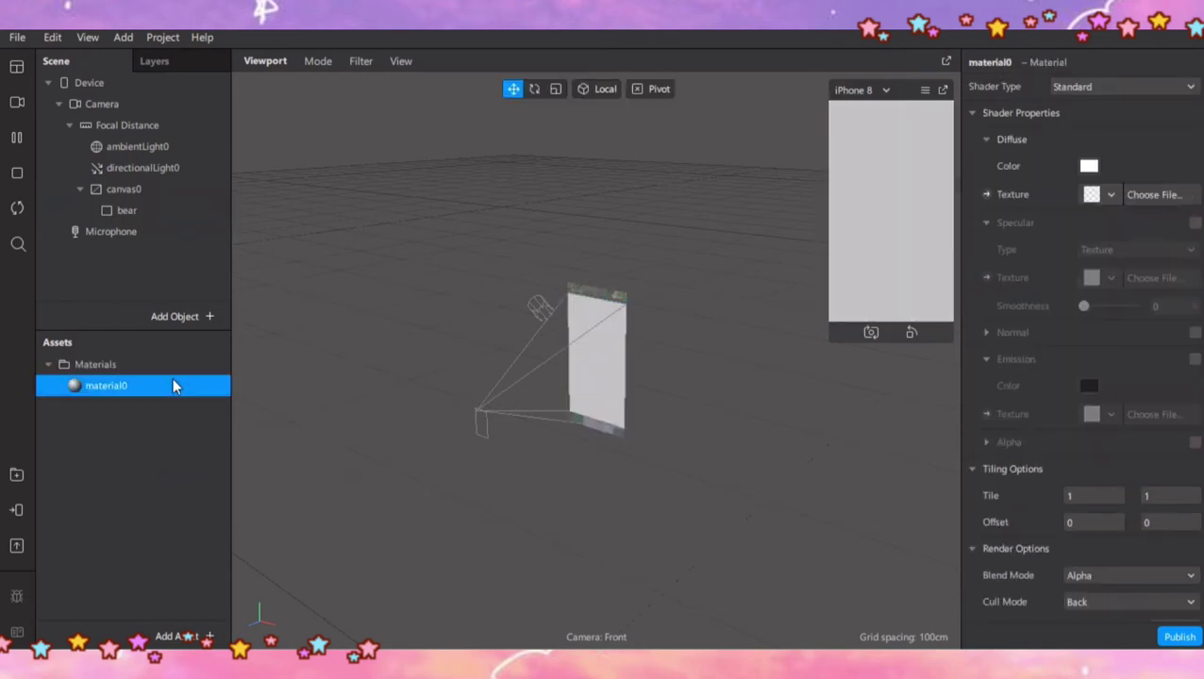
{"action": "right_click", "coordinate": [171, 378]}
{"action": "left_click", "coordinate": [197, 396]}
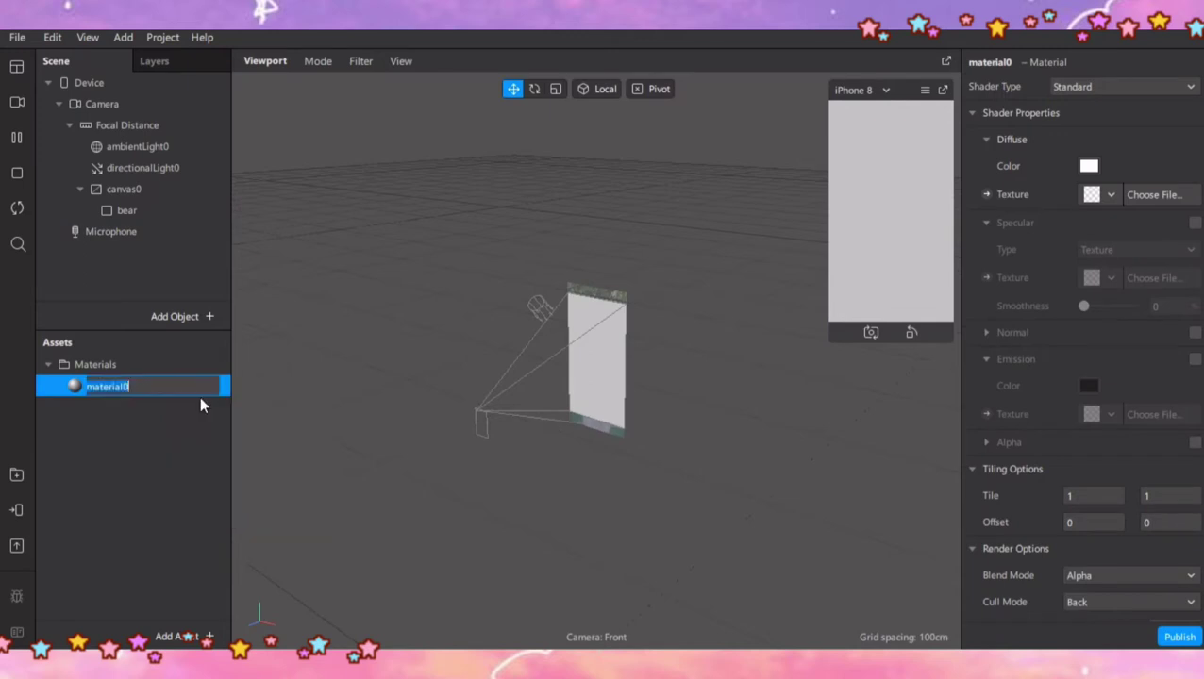
{"action": "type", "text": "bear"}
{"action": "key", "text": "Return"}
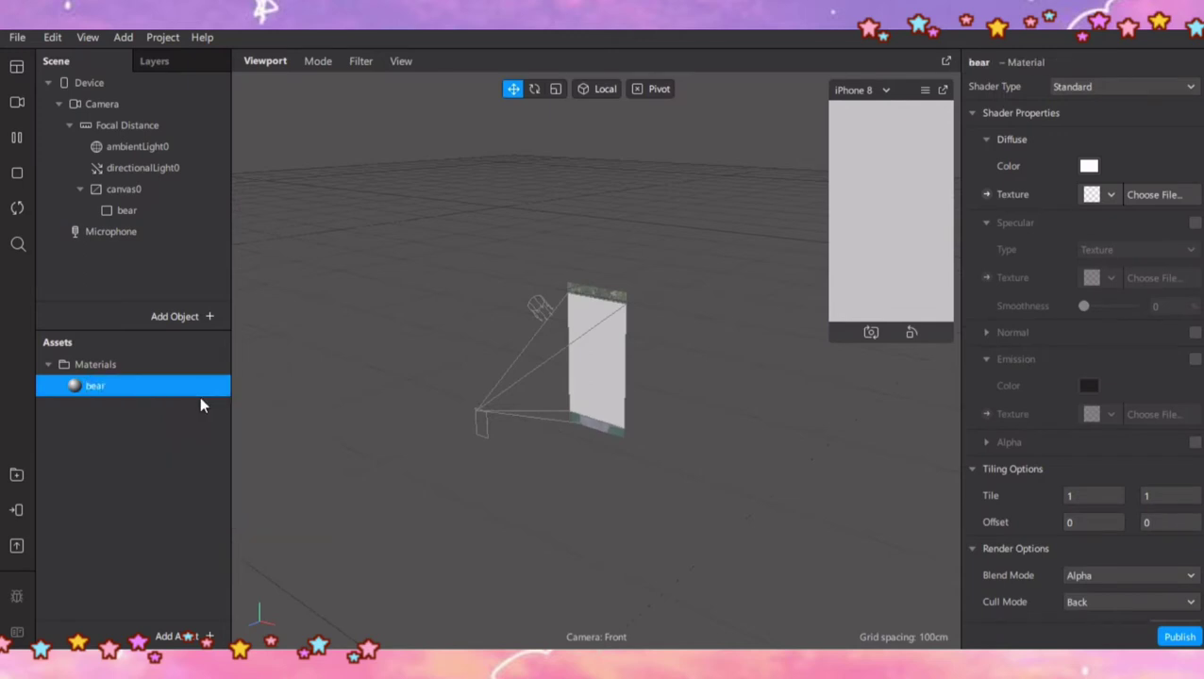
Set the bear material's shader type to Flat and import bear.png as its diffuse texture
{"action": "left_click", "coordinate": [1105, 98]}
{"action": "left_click", "coordinate": [1102, 92]}
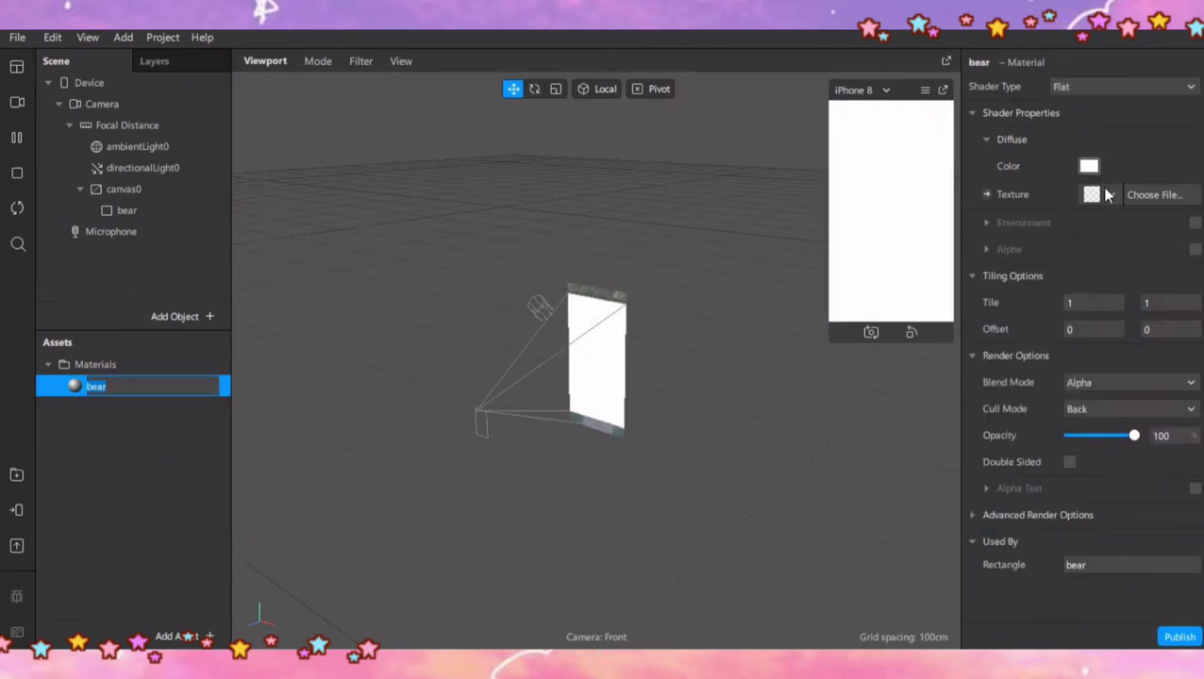
{"action": "left_click", "coordinate": [1108, 195]}
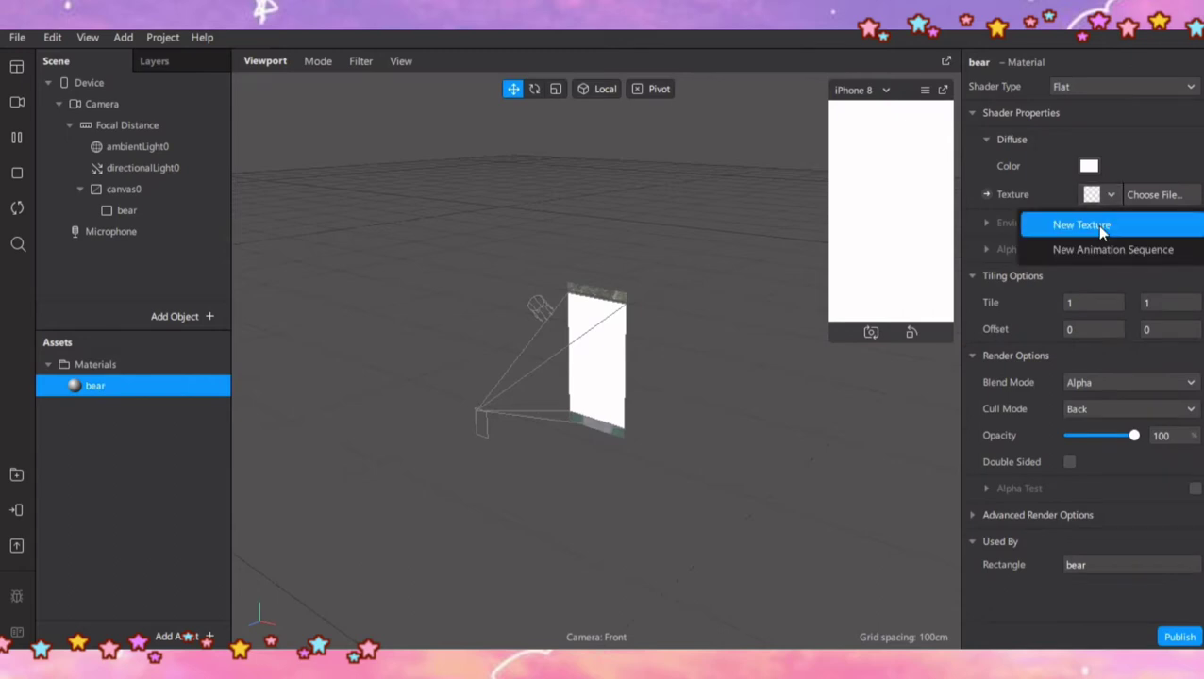
{"action": "left_click", "coordinate": [1095, 224]}
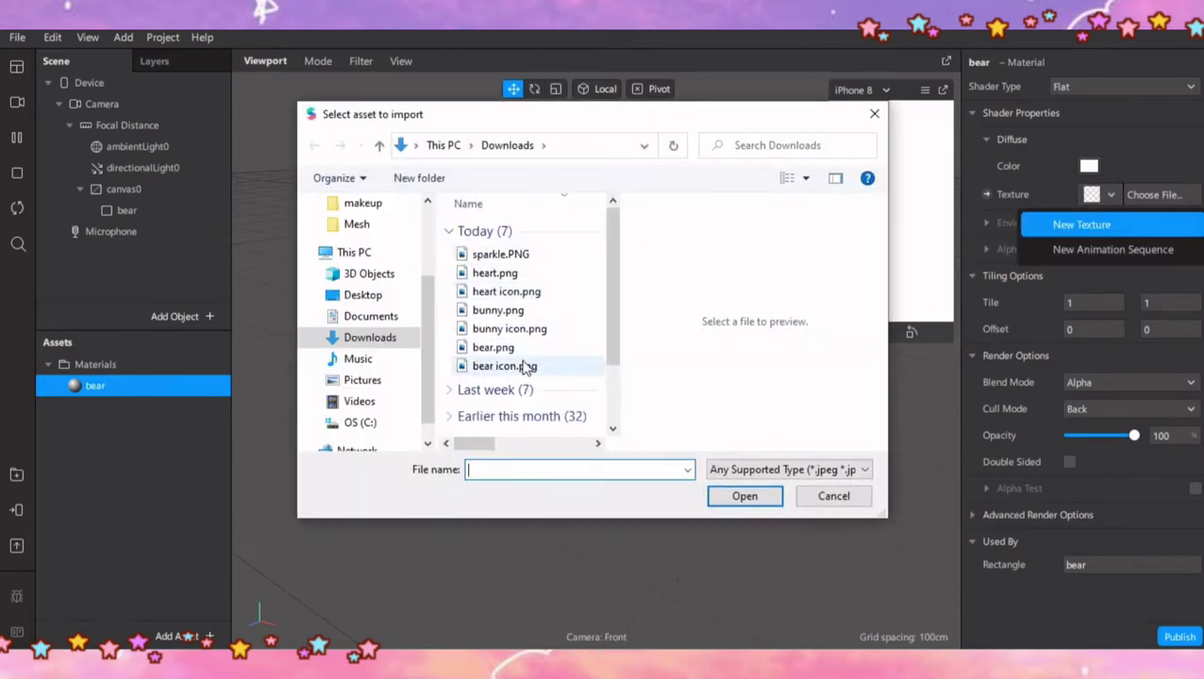
{"action": "double_click", "coordinate": [492, 347]}
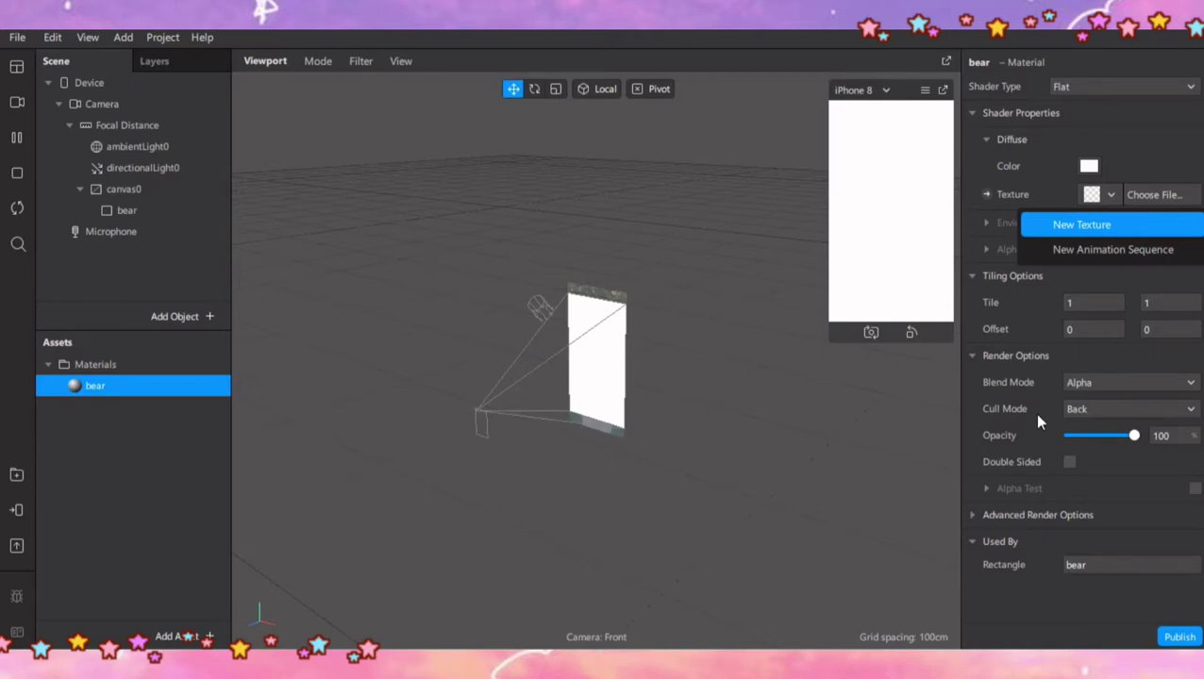
Disable Use Depth Test and Write to Depth in the bear material's advanced render options
{"action": "left_click", "coordinate": [972, 516]}
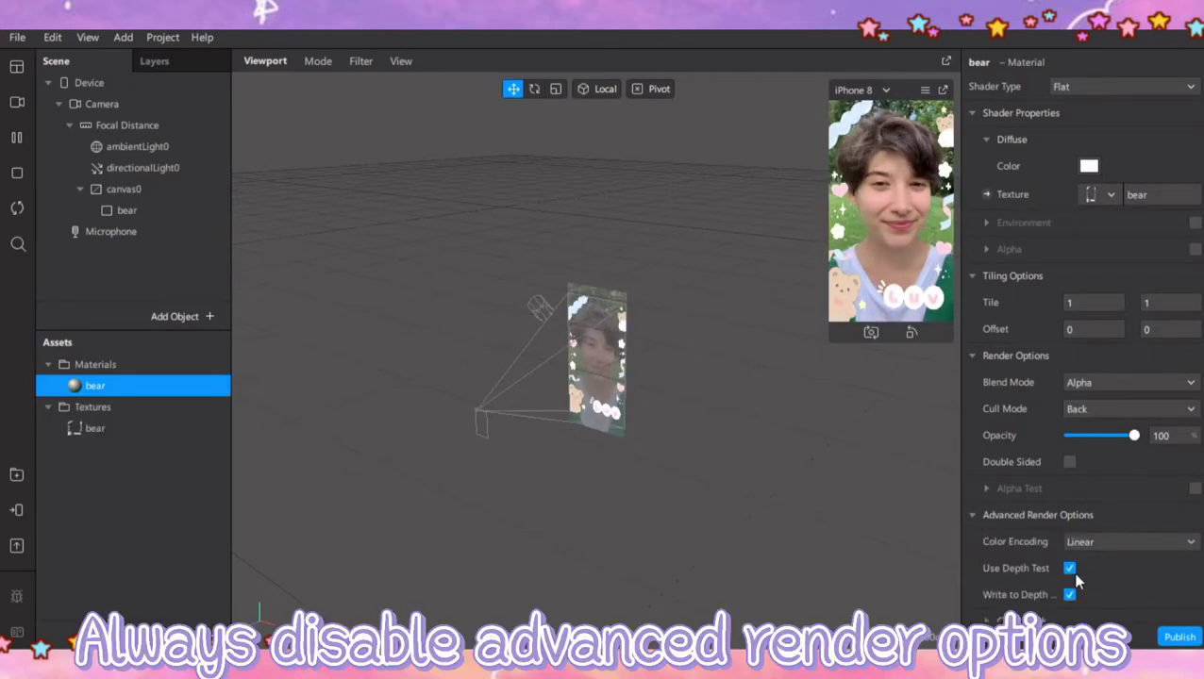
{"action": "left_click", "coordinate": [1070, 568]}
{"action": "left_click", "coordinate": [1070, 596]}
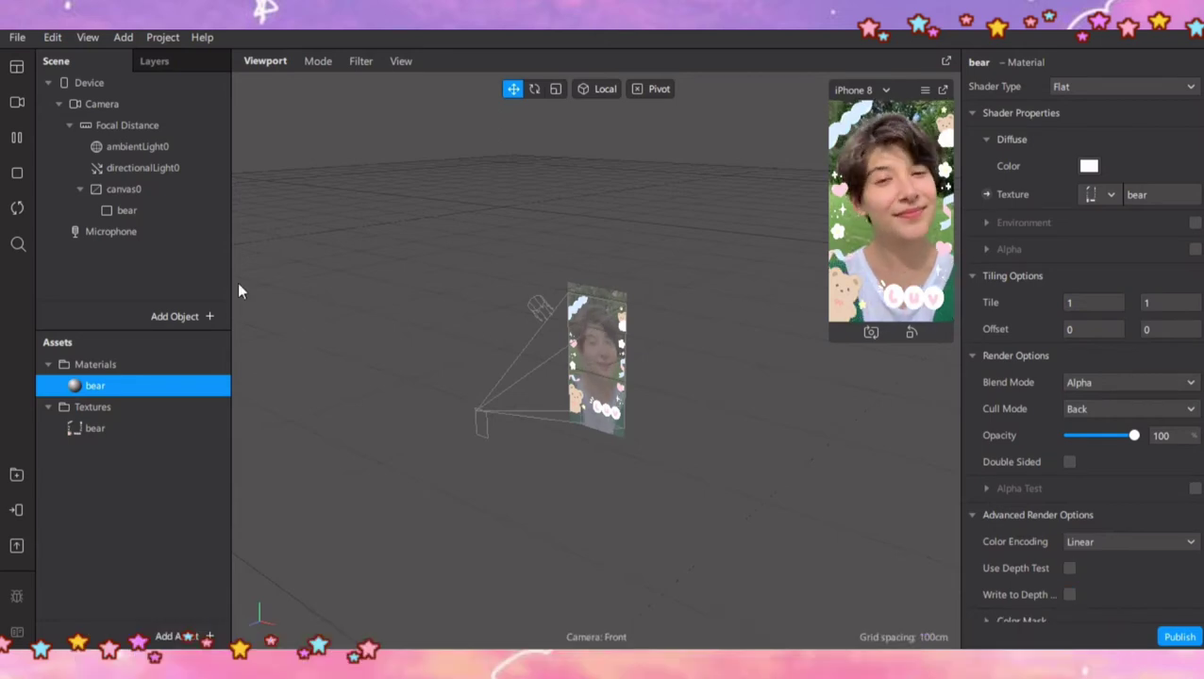
Duplicate the bear rectangle under canvas0 and rename the copy as bunny
{"action": "right_click", "coordinate": [150, 210]}
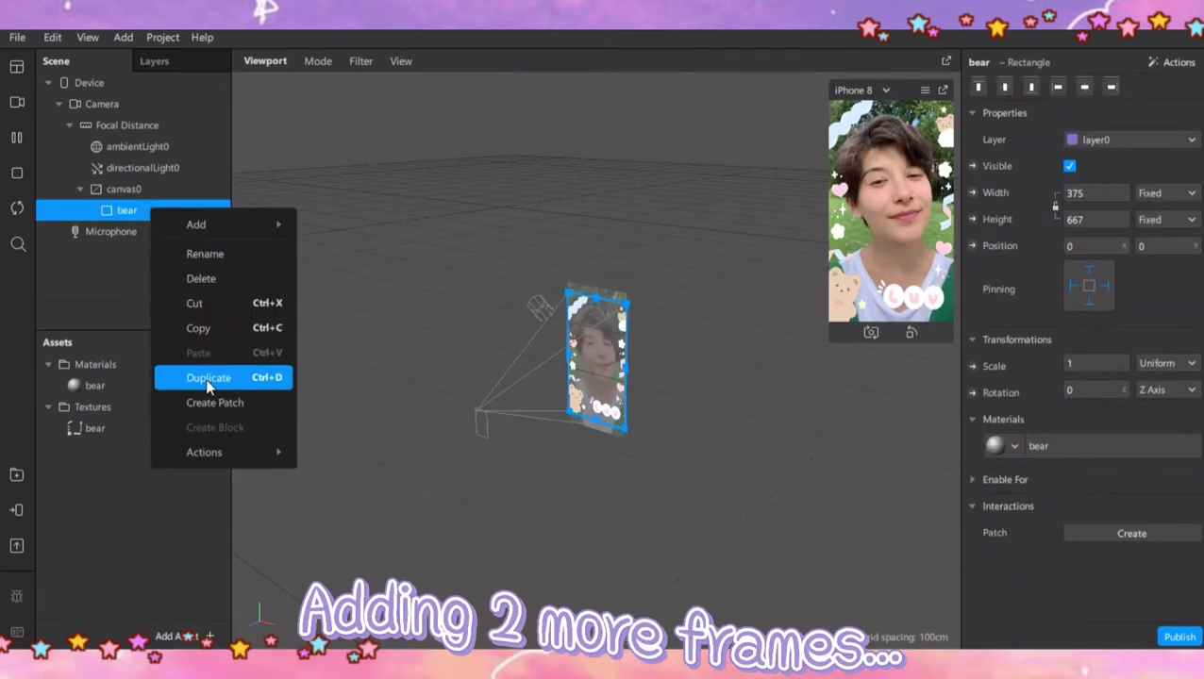
{"action": "left_click", "coordinate": [204, 378]}
{"action": "right_click", "coordinate": [159, 231]}
{"action": "left_click", "coordinate": [204, 280]}
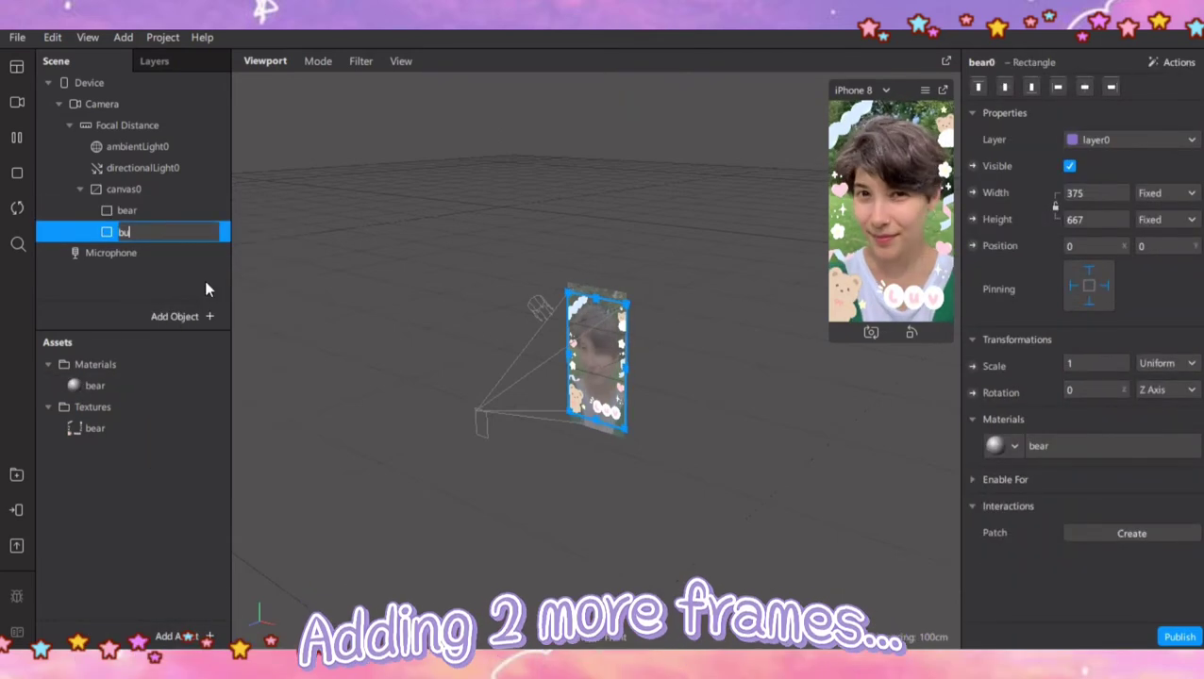
{"action": "type", "text": "bunny"}
{"action": "key", "text": "Return"}
Duplicate the bear material and rename the copy as bunny
{"action": "left_click", "coordinate": [95, 385]}
{"action": "right_click", "coordinate": [147, 394]}
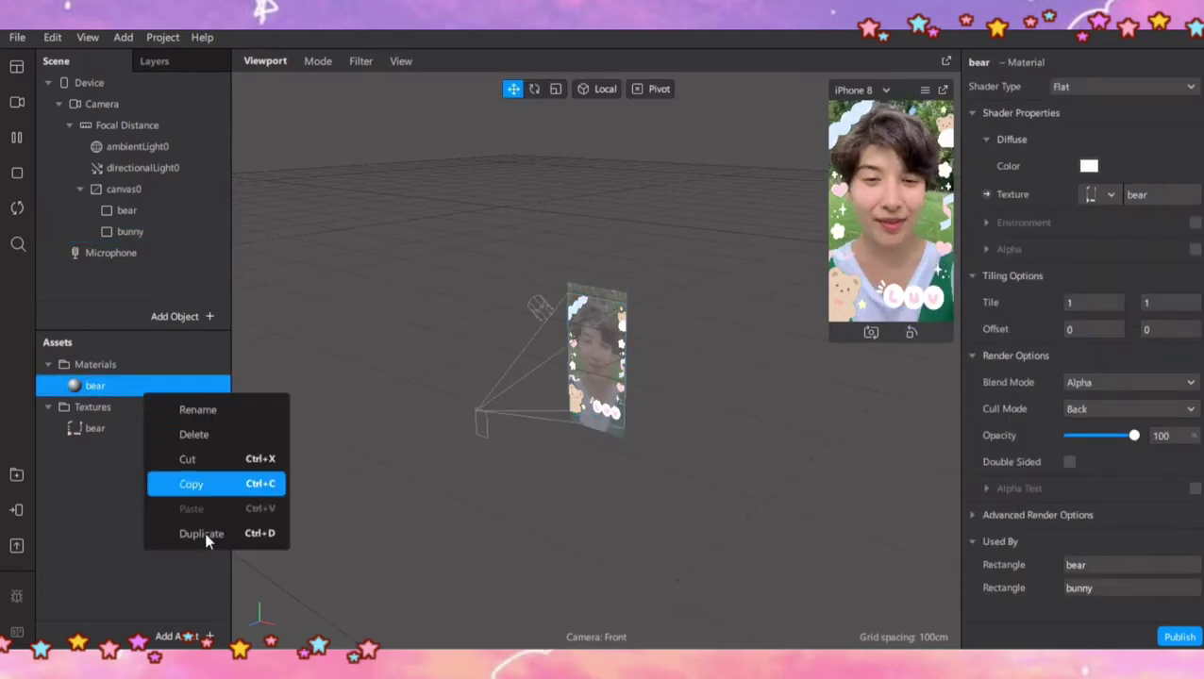
{"action": "left_click", "coordinate": [203, 534]}
{"action": "right_click", "coordinate": [151, 410]}
{"action": "left_click", "coordinate": [181, 425]}
{"action": "type", "text": "bunny"}
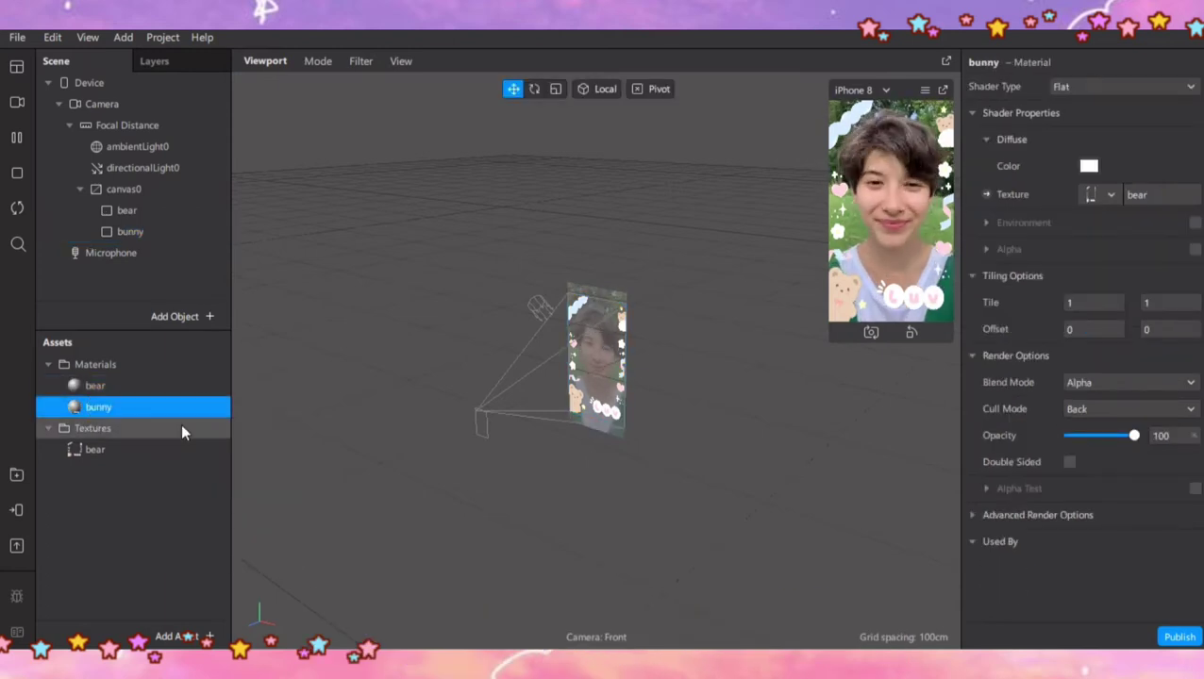
{"action": "key", "text": "Return"}
Import bunny.png as the bunny material's texture and assign that material to the bunny rectangle
{"action": "left_click", "coordinate": [1102, 195]}
{"action": "left_click", "coordinate": [1108, 255]}
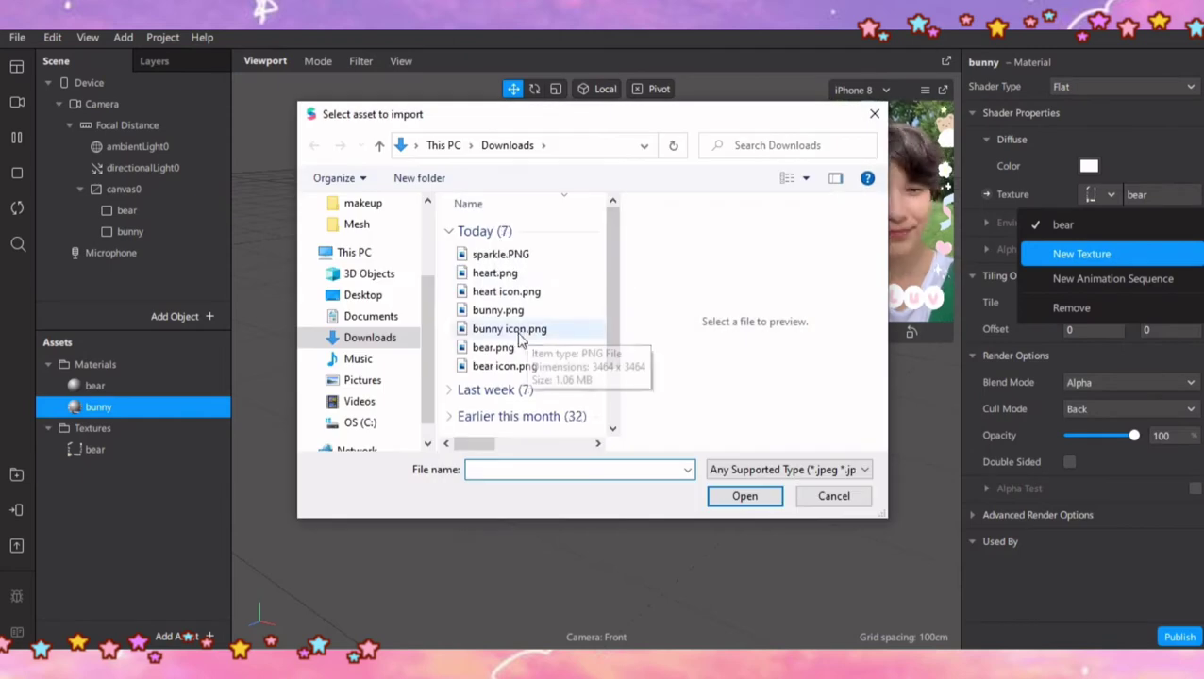
{"action": "double_click", "coordinate": [498, 320]}
{"action": "left_click", "coordinate": [183, 230]}
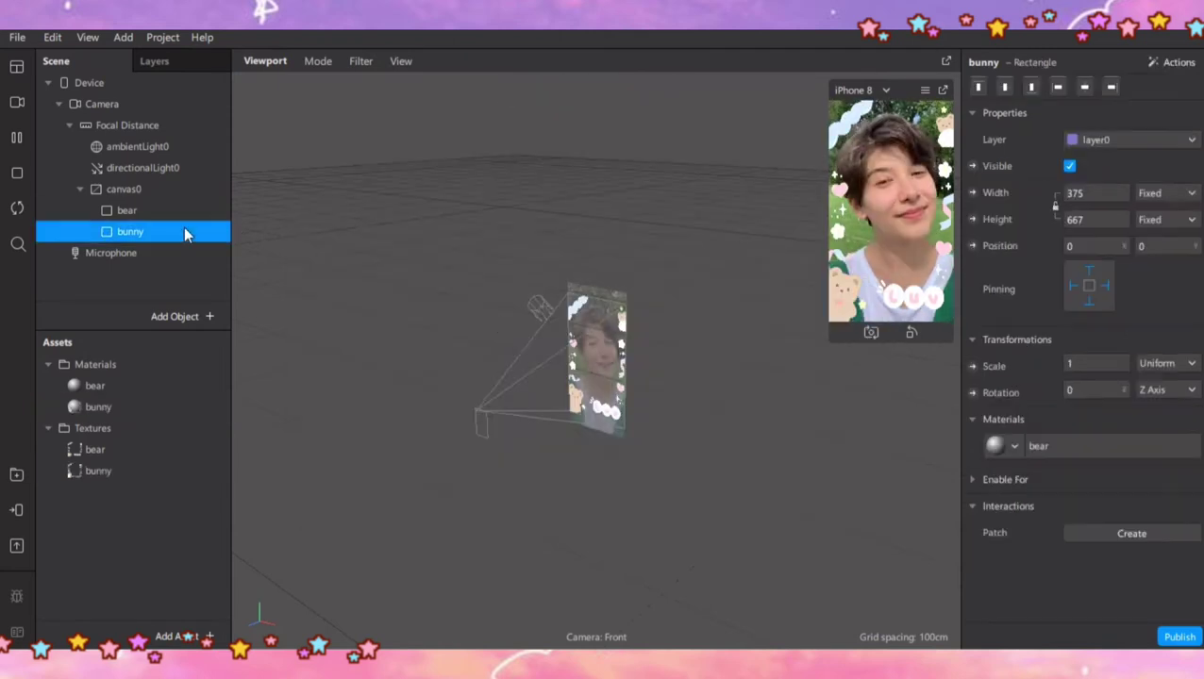
{"action": "left_click", "coordinate": [1011, 446]}
{"action": "left_click", "coordinate": [1055, 503]}
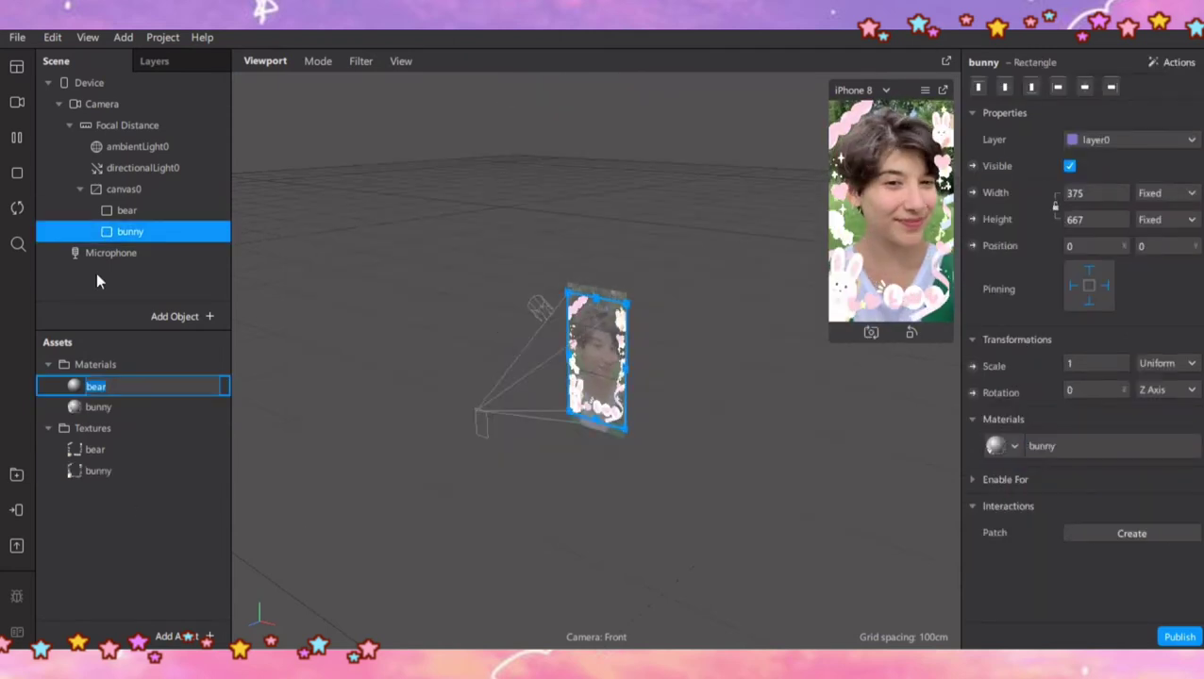
Duplicate the bunny rectangle under canvas0 and rename the copy as heart
{"action": "right_click", "coordinate": [136, 231]}
{"action": "left_click", "coordinate": [194, 405]}
{"action": "left_click", "coordinate": [154, 255]}
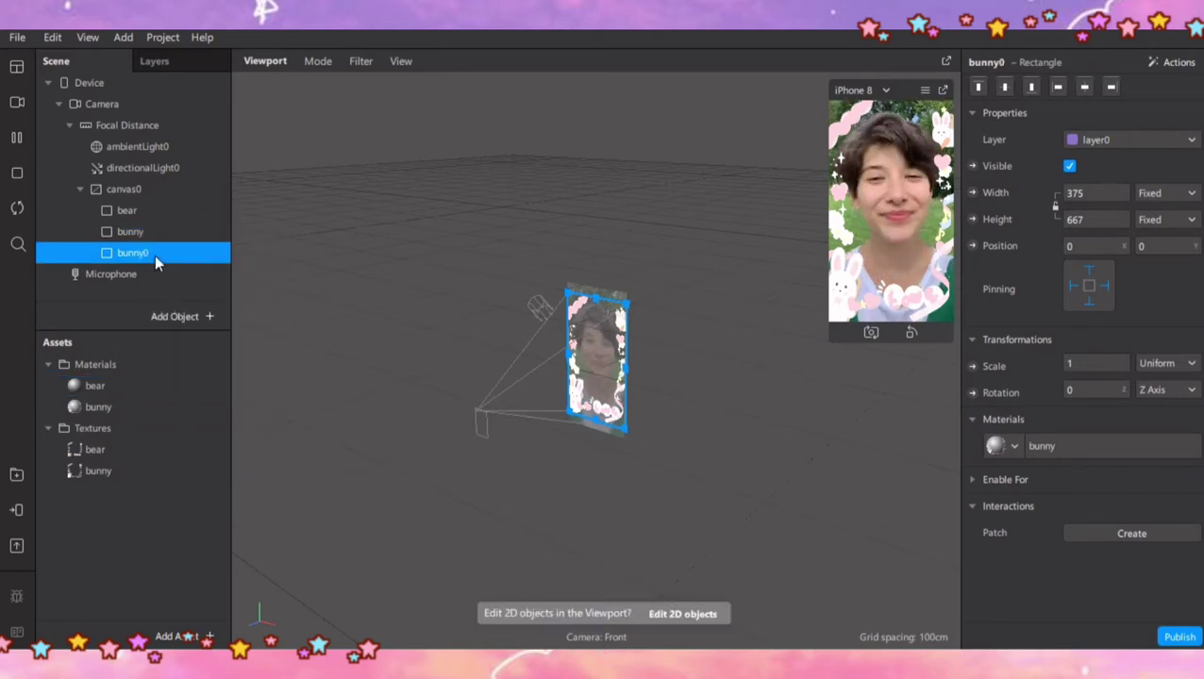
{"action": "right_click", "coordinate": [154, 255]}
{"action": "left_click", "coordinate": [216, 302]}
{"action": "type", "text": "heart"}
{"action": "key", "text": "Return"}
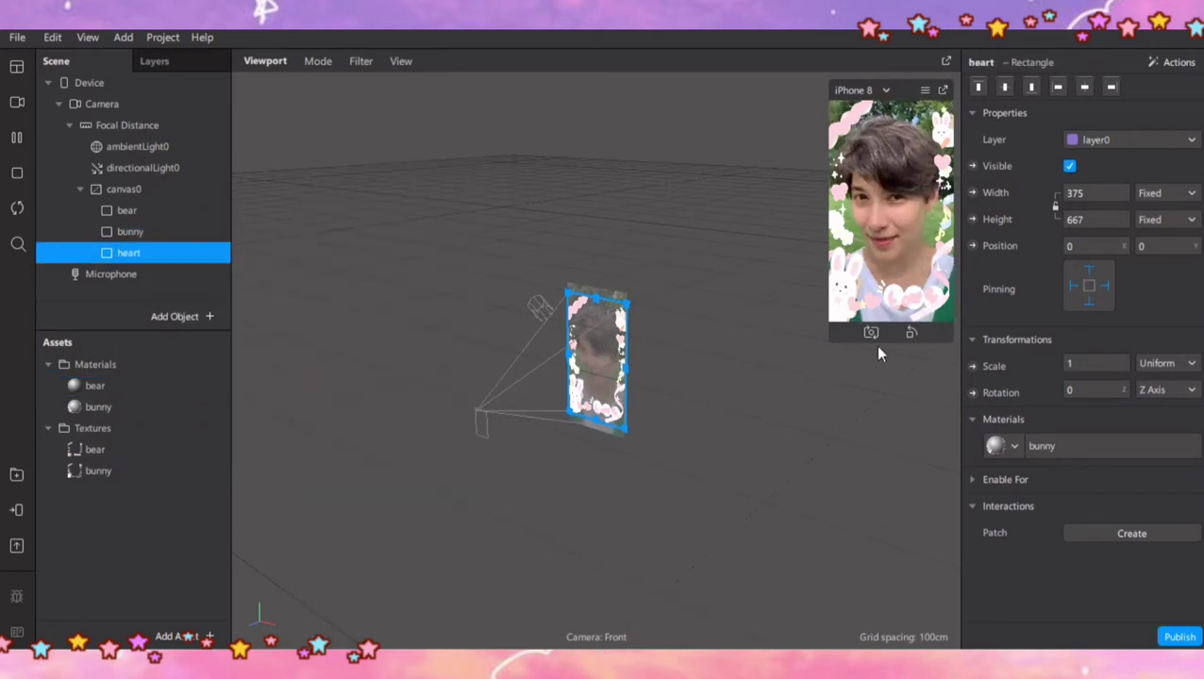
Duplicate the bunny material and rename the copy as heart
{"action": "left_click", "coordinate": [197, 404]}
{"action": "right_click", "coordinate": [195, 401]}
{"action": "left_click", "coordinate": [217, 415]}
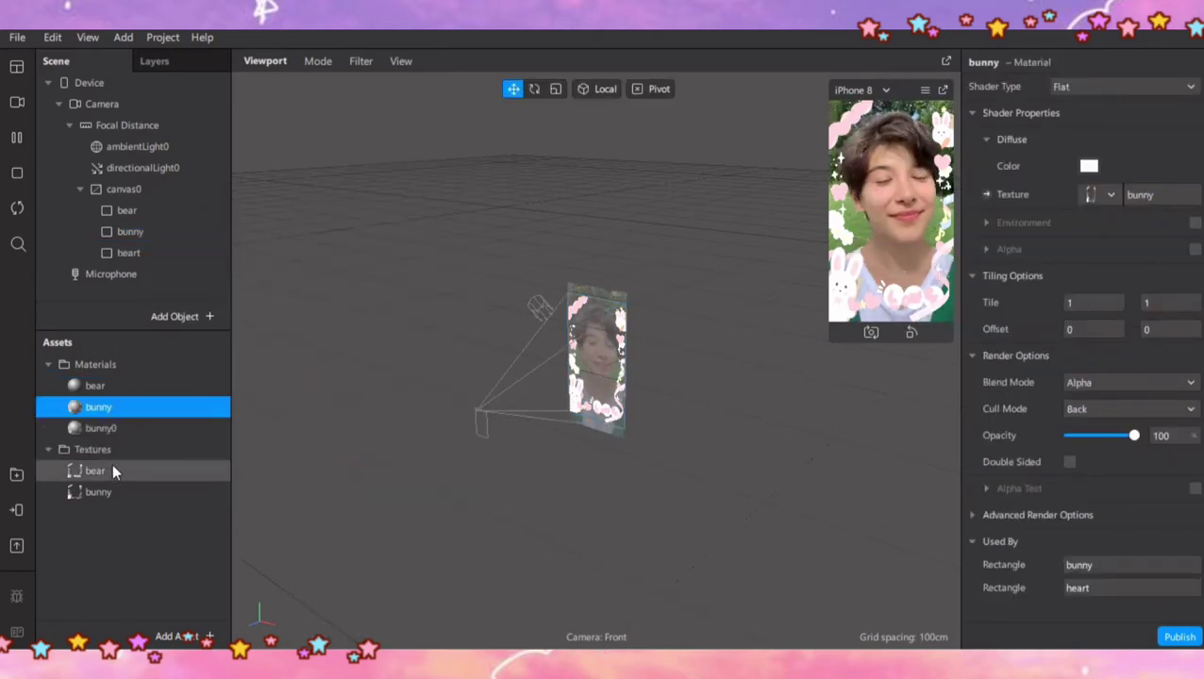
{"action": "left_click", "coordinate": [147, 428]}
{"action": "right_click", "coordinate": [147, 428]}
{"action": "left_click", "coordinate": [179, 441]}
{"action": "type", "text": "heart"}
{"action": "key", "text": "Return"}
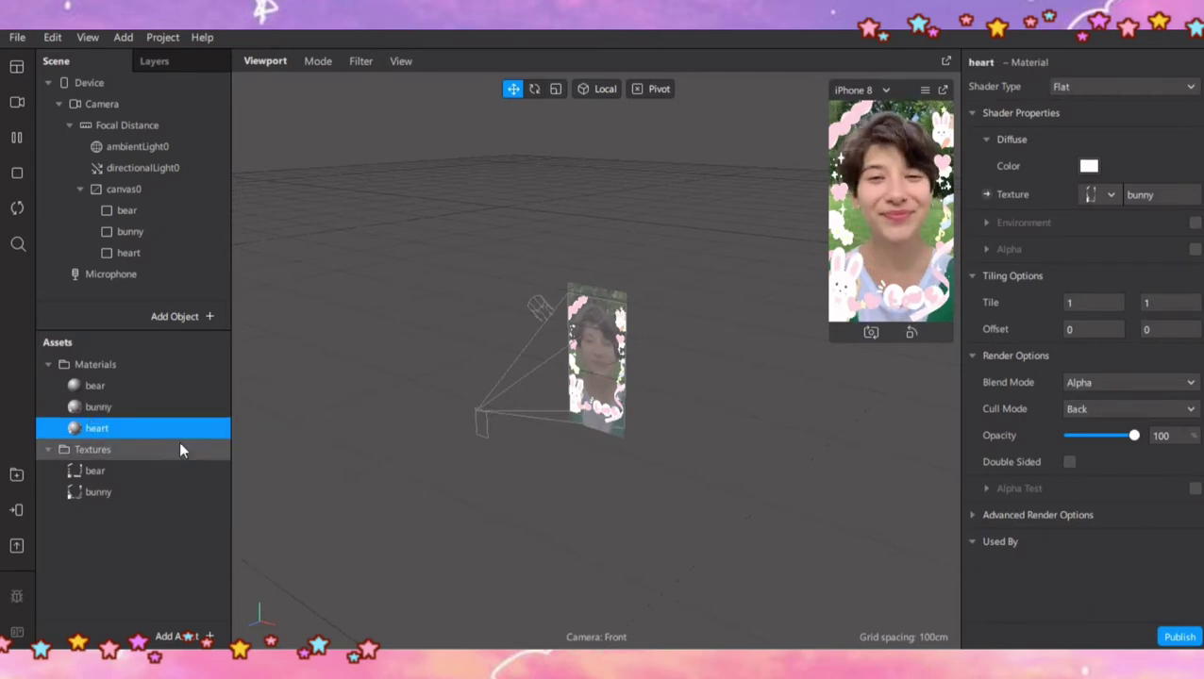
Import heart.png as the heart material's texture and assign that material to the heart rectangle
{"action": "left_click", "coordinate": [1110, 194]}
{"action": "left_click", "coordinate": [1103, 277]}
{"action": "double_click", "coordinate": [500, 272]}
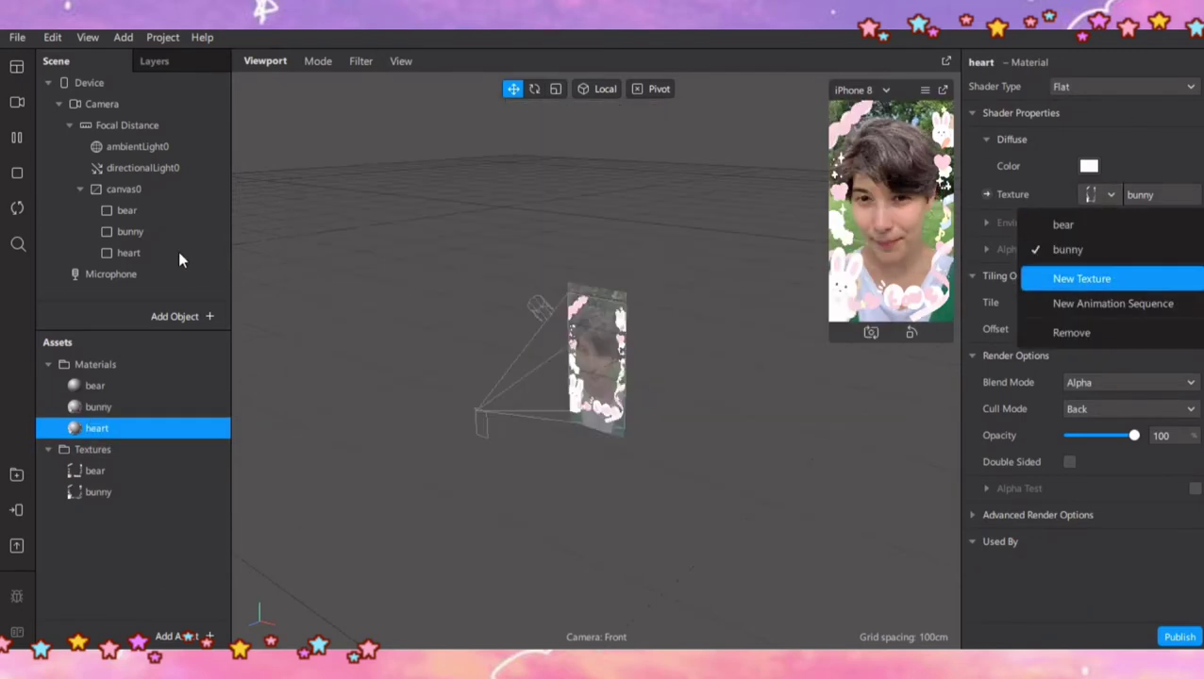
{"action": "left_click", "coordinate": [179, 253]}
{"action": "left_click", "coordinate": [1014, 448]}
{"action": "left_click", "coordinate": [1066, 524]}
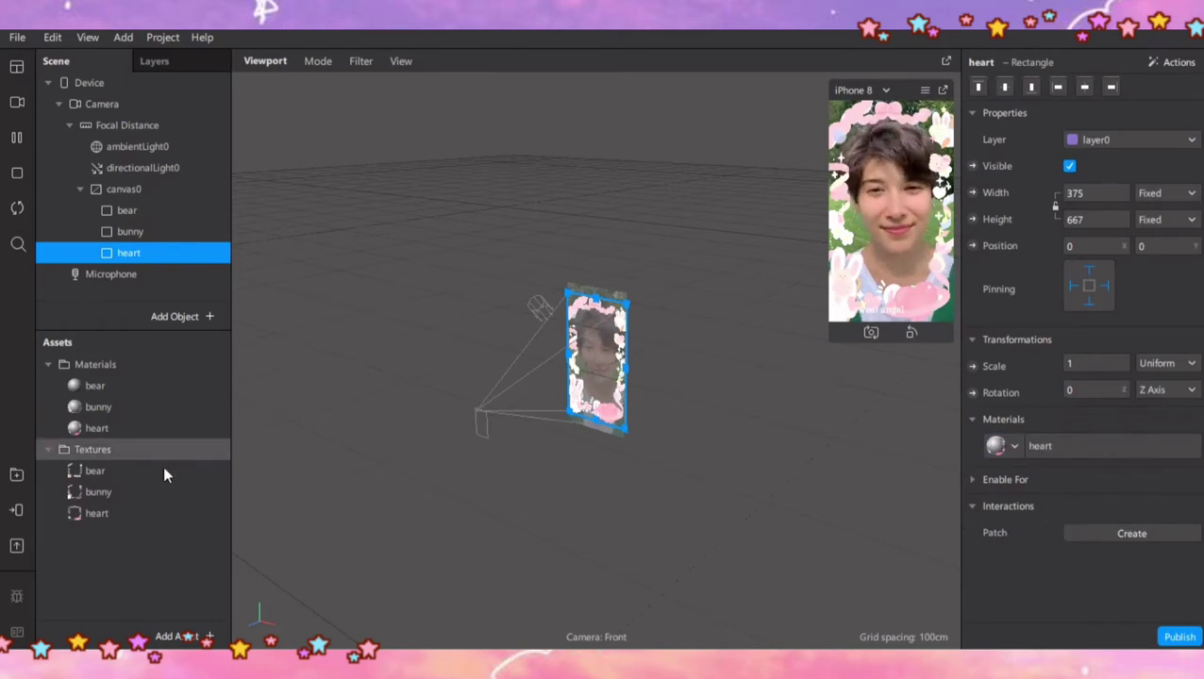
Set the compression of the bear, bunny and heart textures to None for iOS, Android and Older Android
{"action": "left_click", "coordinate": [151, 475]}
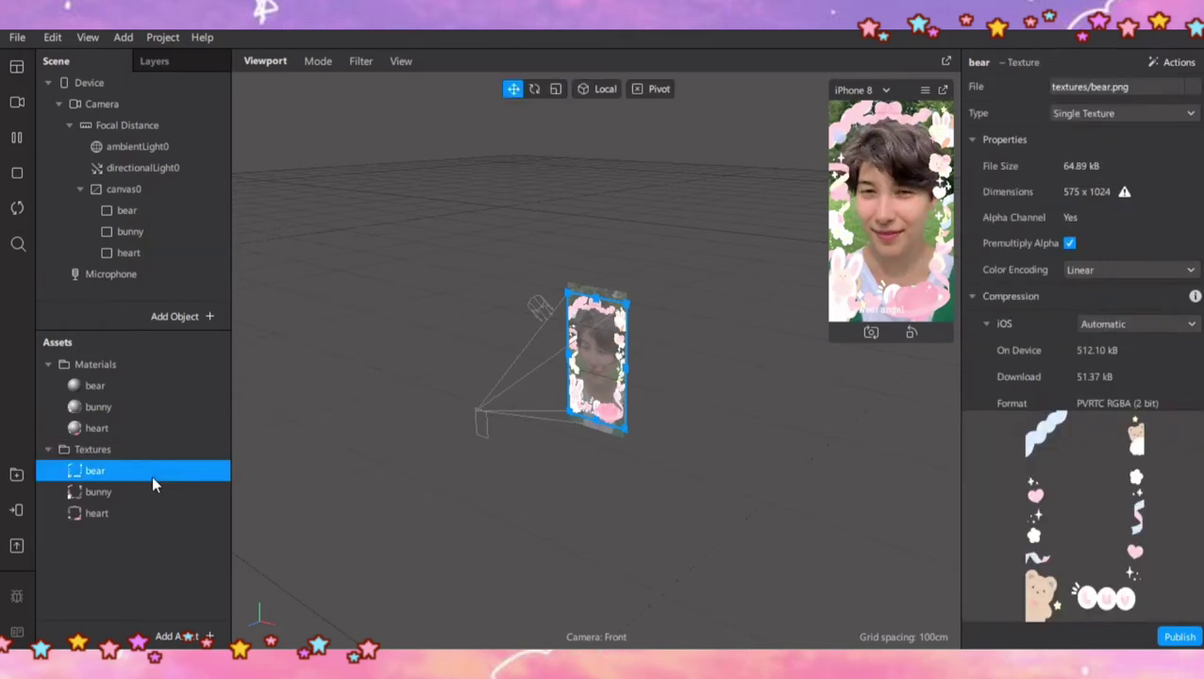
{"action": "left_click", "coordinate": [120, 512], "text": "shift"}
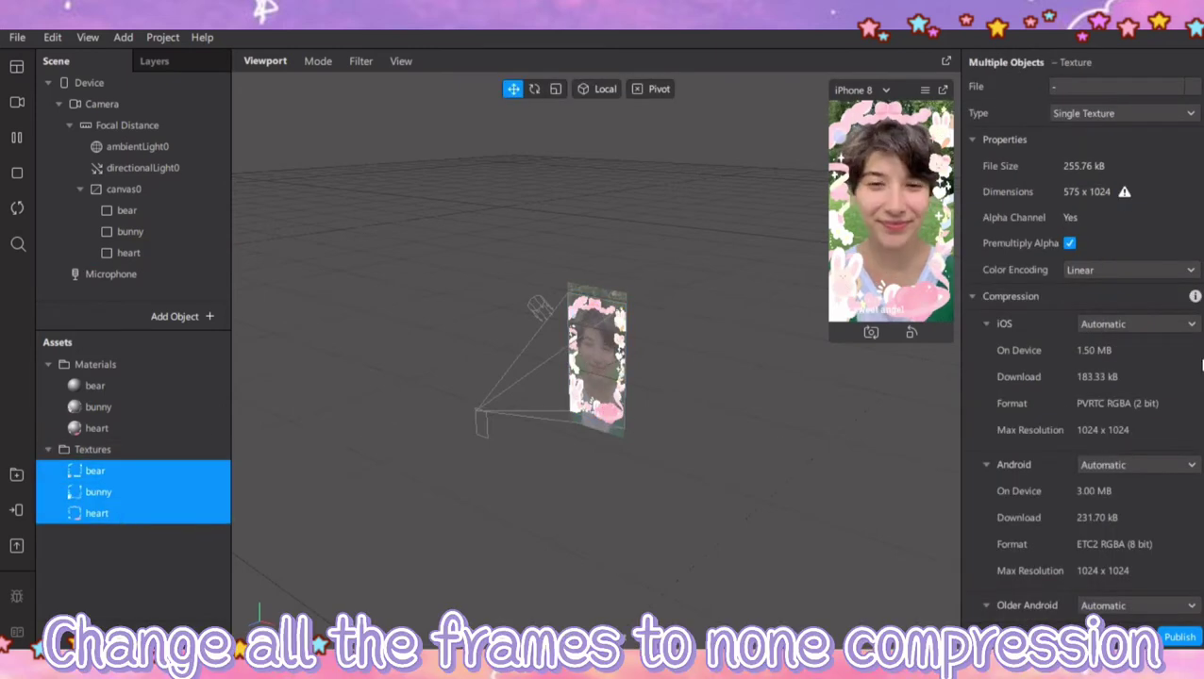
{"action": "left_click", "coordinate": [1182, 325]}
{"action": "left_click", "coordinate": [1169, 362]}
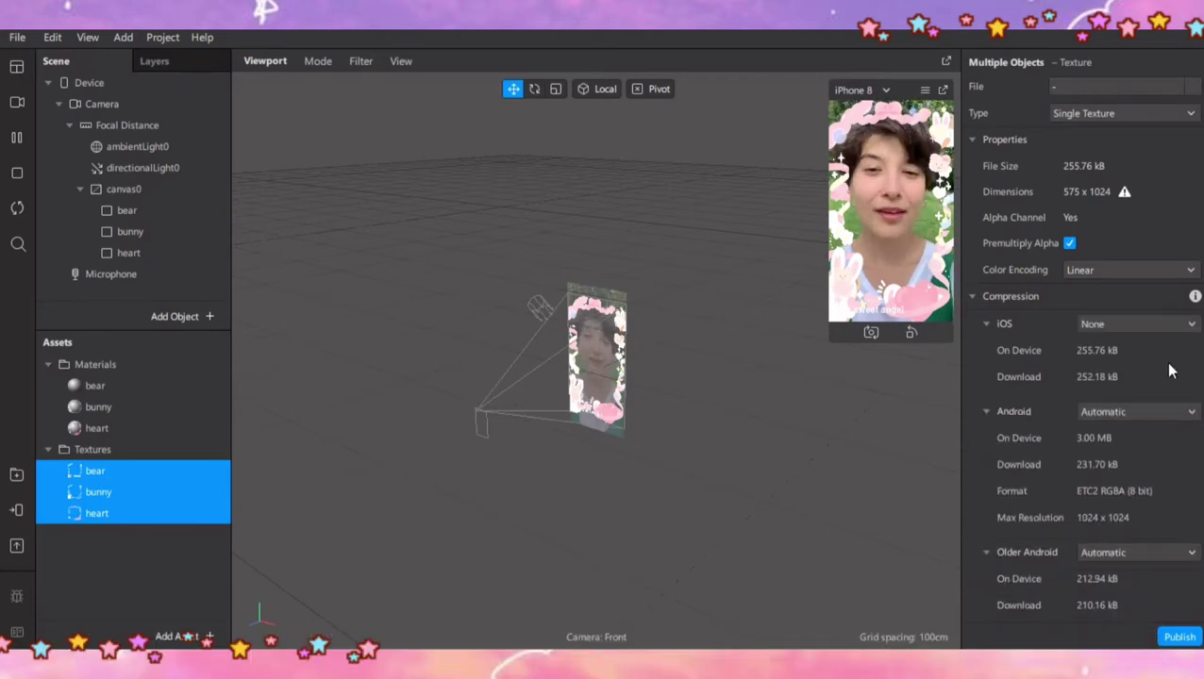
{"action": "left_click", "coordinate": [1148, 417]}
{"action": "left_click", "coordinate": [1148, 449]}
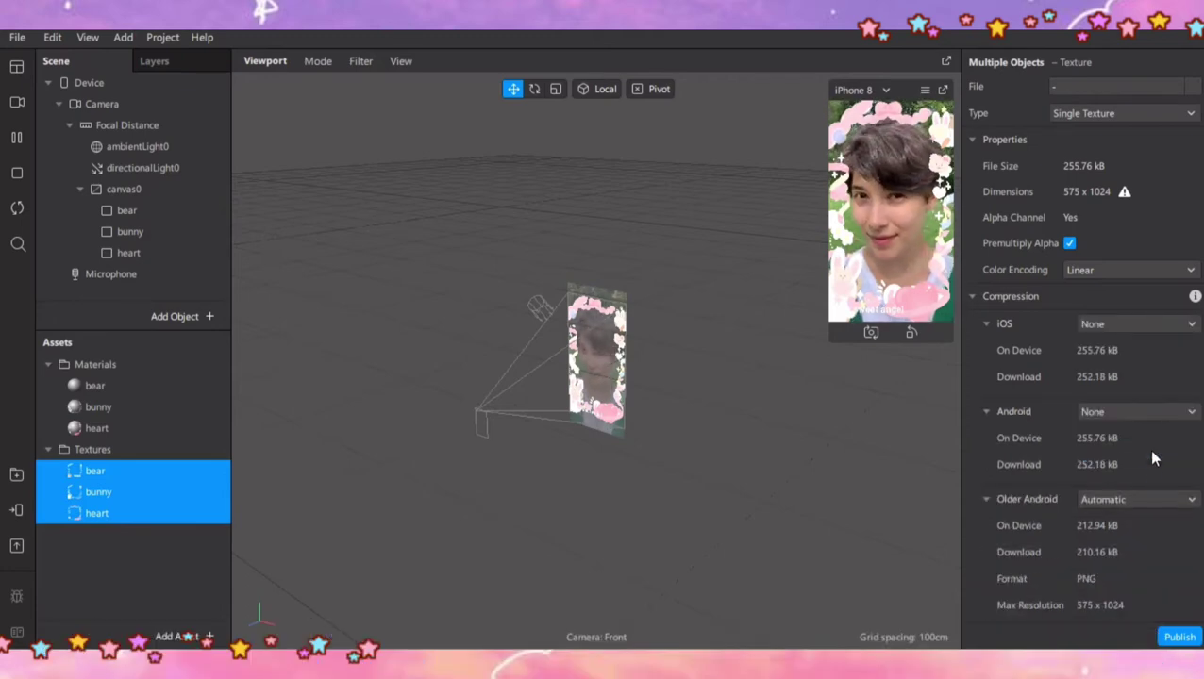
{"action": "left_click", "coordinate": [1150, 500]}
{"action": "left_click", "coordinate": [1133, 541]}
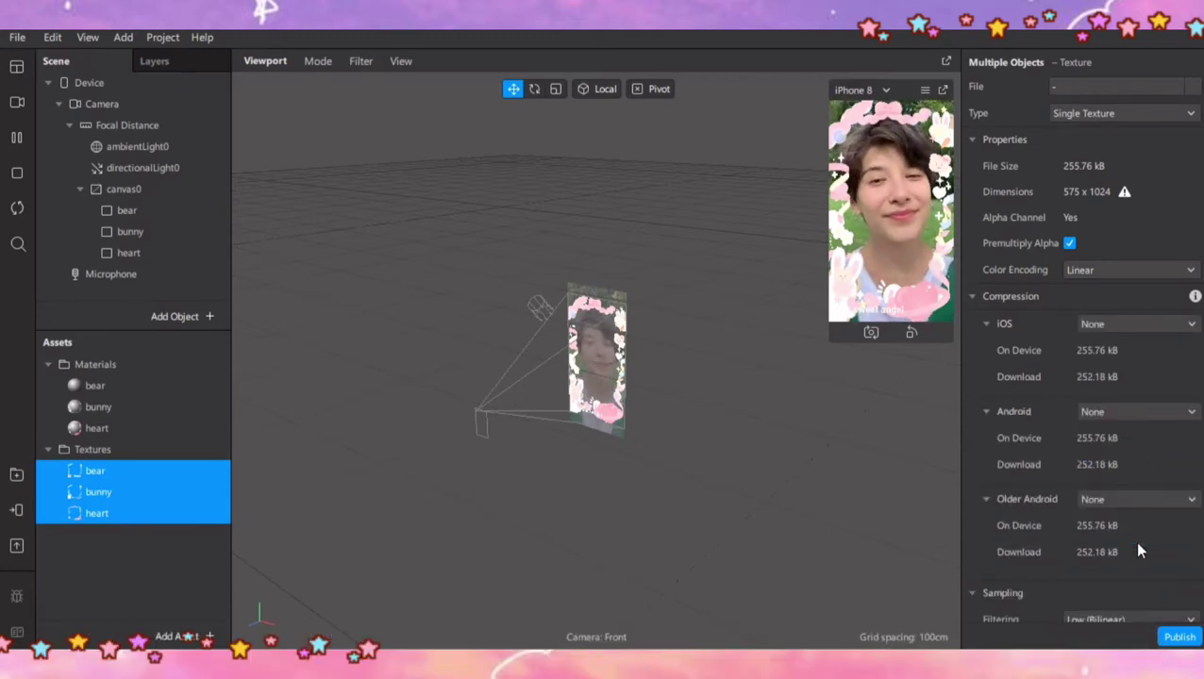
Open the Patch Editor and add a Picker UI patch to it
{"action": "left_click", "coordinate": [87, 37]}
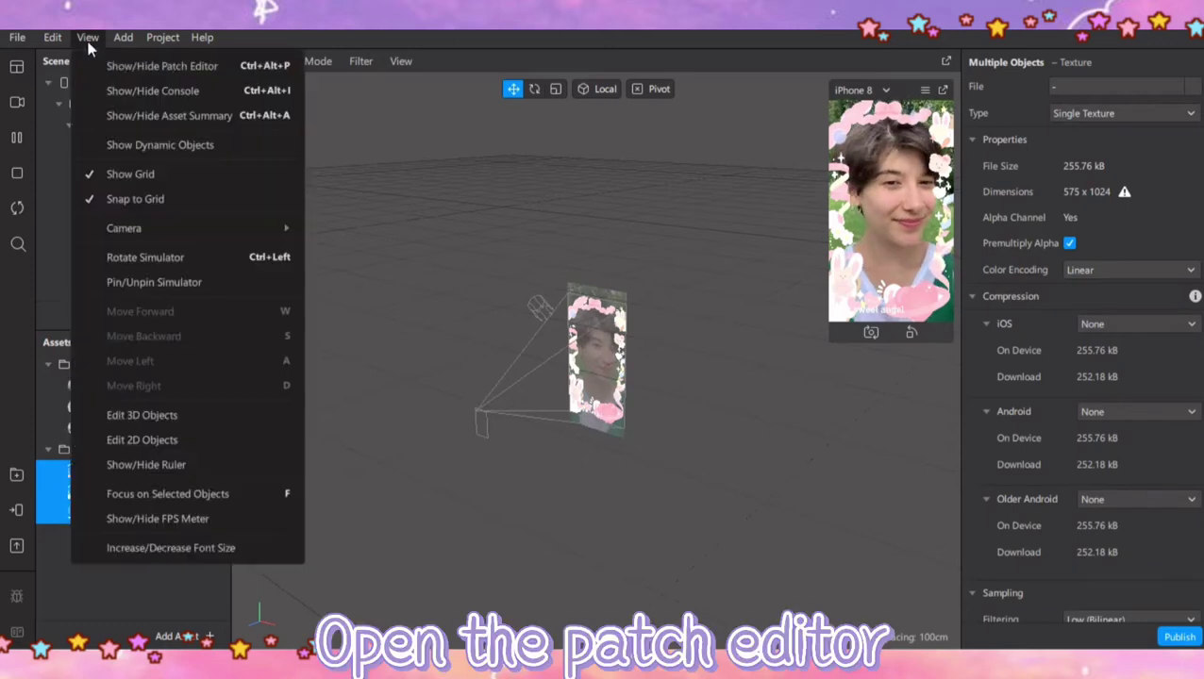
{"action": "left_click", "coordinate": [121, 62]}
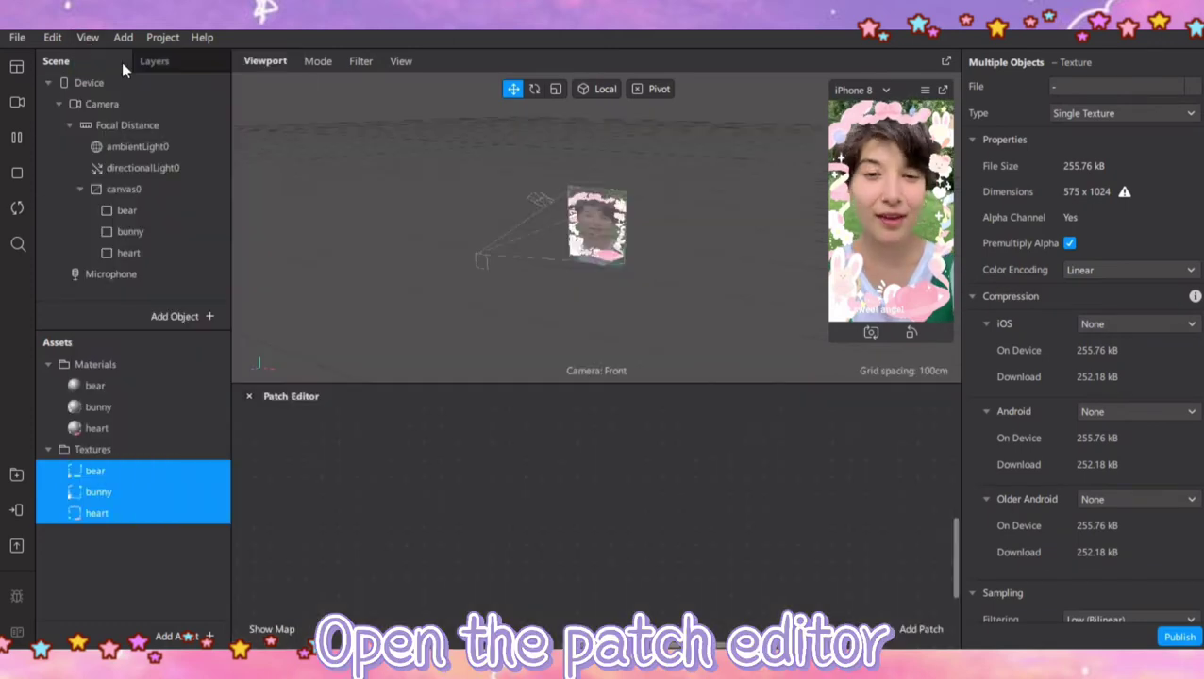
{"action": "right_click", "coordinate": [455, 450]}
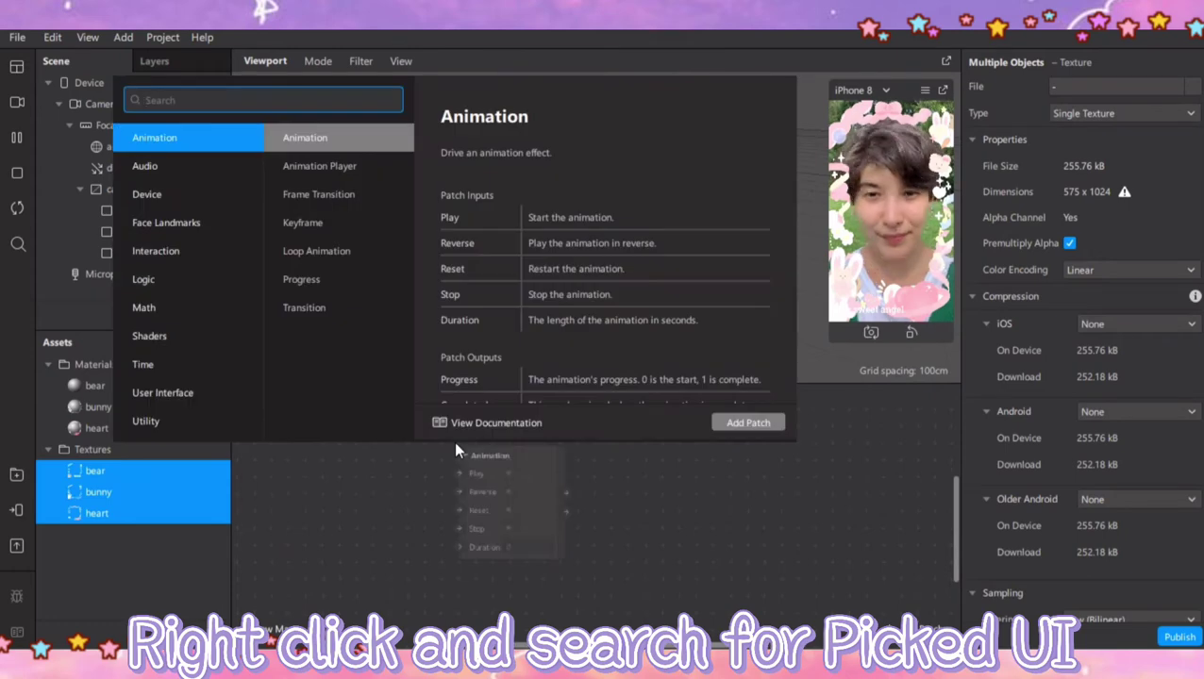
{"action": "type", "text": "picker"}
{"action": "key", "text": "Return"}
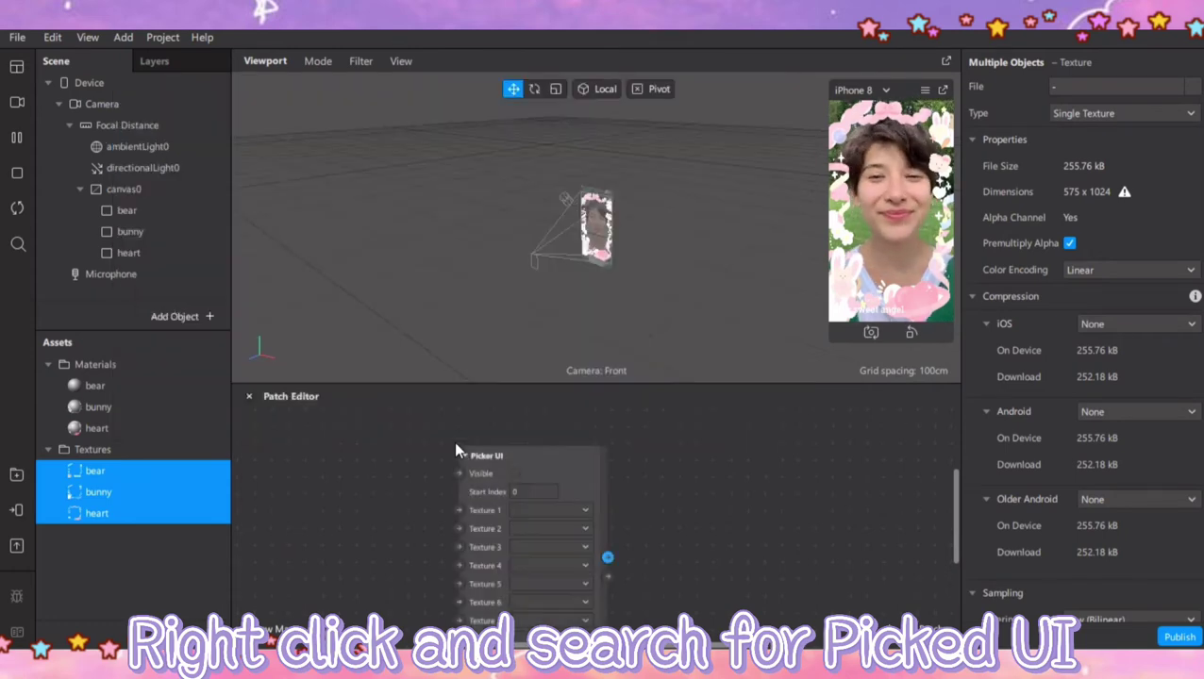
{"action": "mouse_move", "coordinate": [553, 448]}
{"action": "left_mouse_down"}
{"action": "mouse_move", "coordinate": [554, 431]}
{"action": "mouse_move", "coordinate": [554, 442]}
{"action": "left_mouse_up"}
{"action": "left_click", "coordinate": [344, 509]}
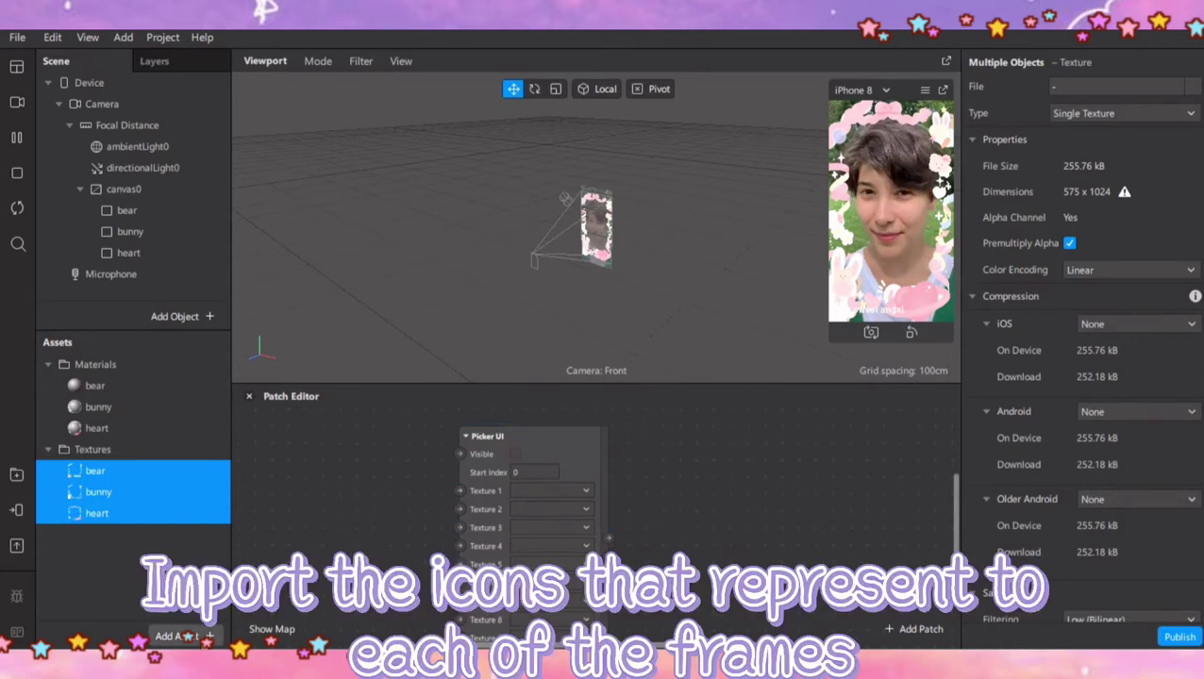
Import heart icon.png from the Downloads folder as a texture asset
{"action": "left_click", "coordinate": [184, 637]}
{"action": "mouse_move", "coordinate": [261, 386]}
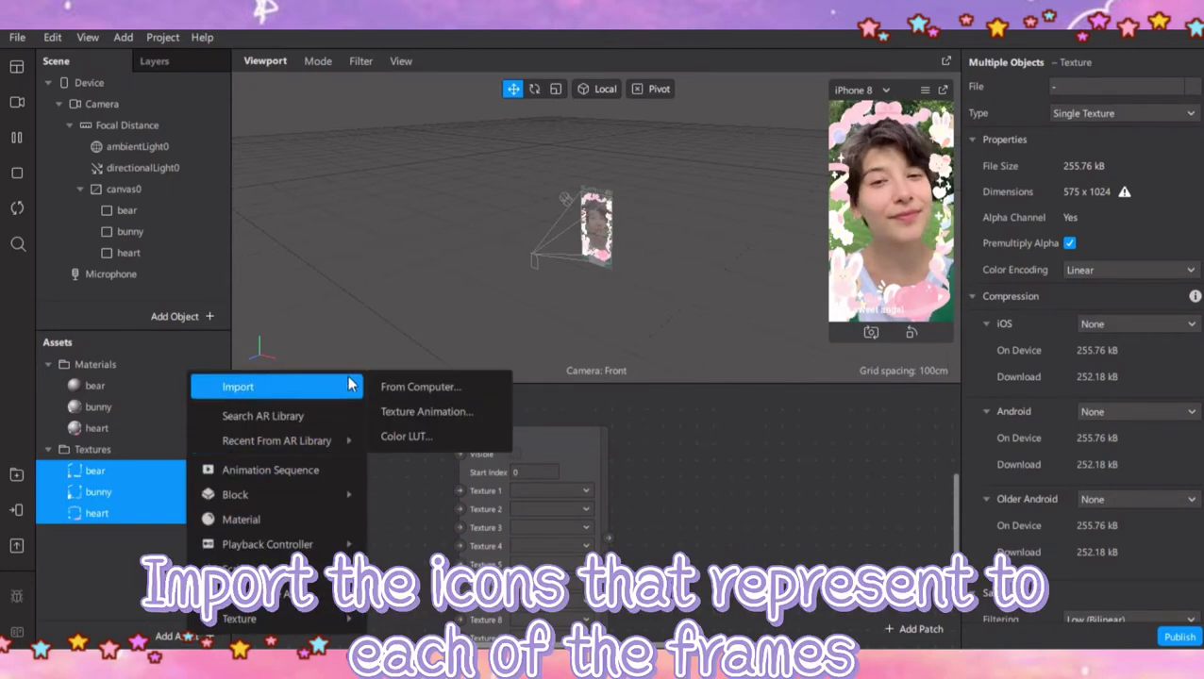
{"action": "left_click", "coordinate": [389, 387]}
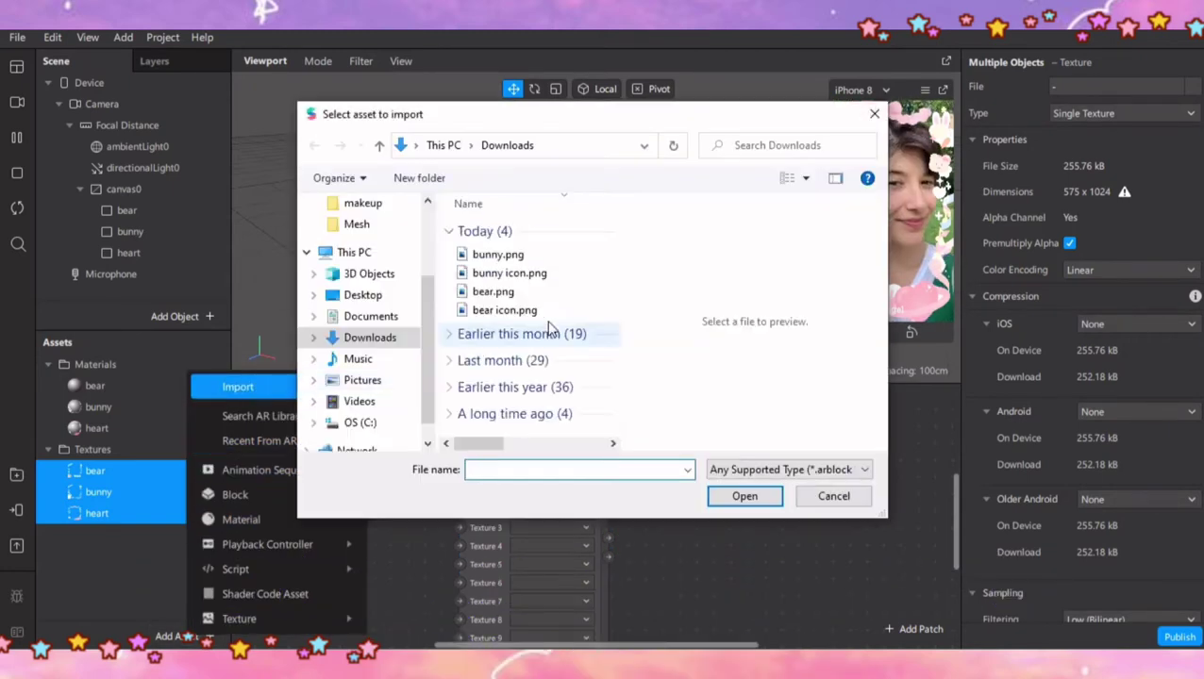
{"action": "left_click", "coordinate": [510, 310]}
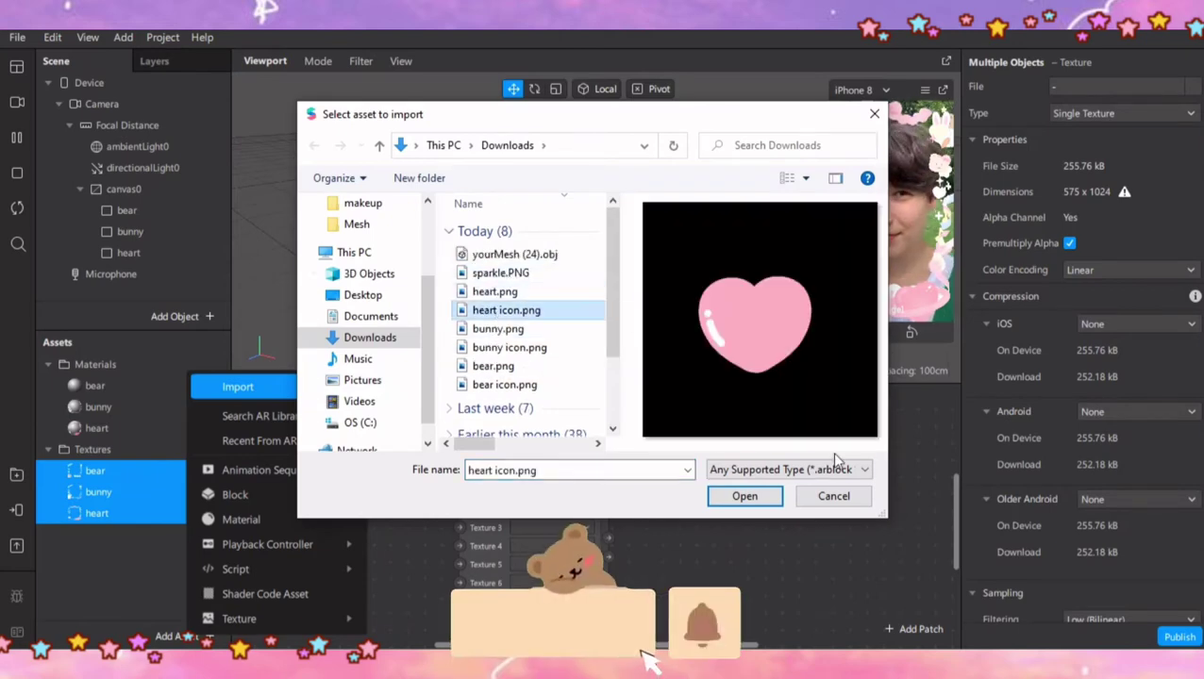
{"action": "left_click", "coordinate": [744, 496]}
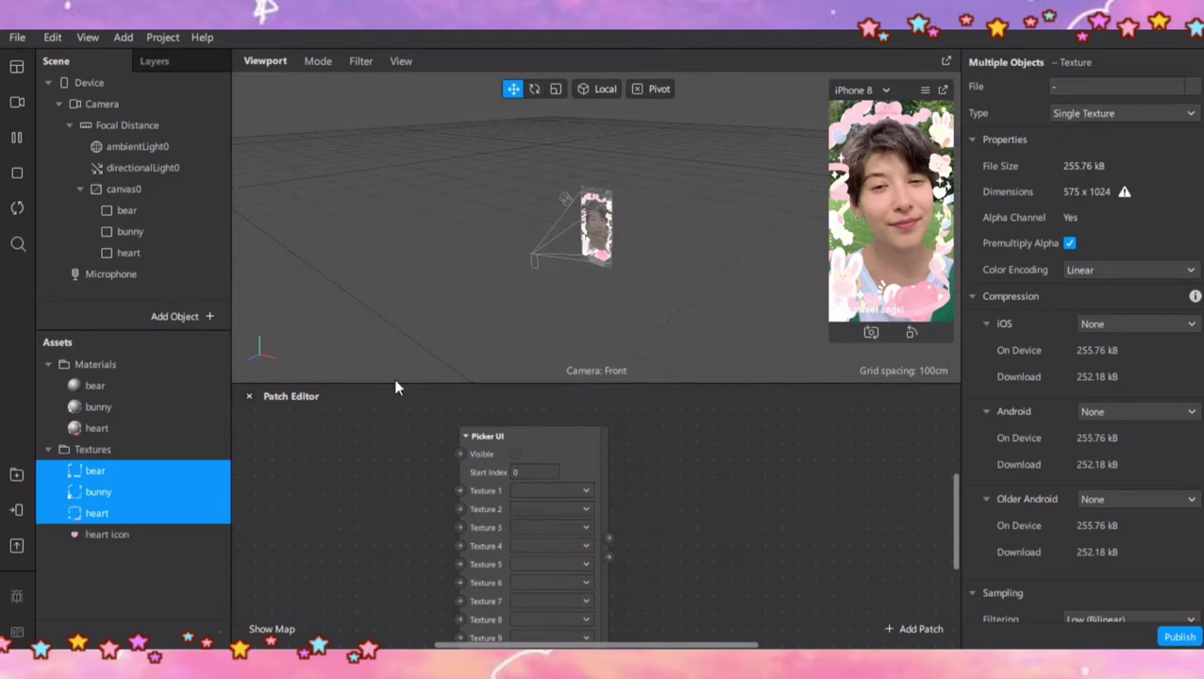
Import bunny icon.png and bear icon.png from the Downloads folder as texture assets
{"action": "left_click", "coordinate": [175, 636]}
{"action": "mouse_move", "coordinate": [283, 387]}
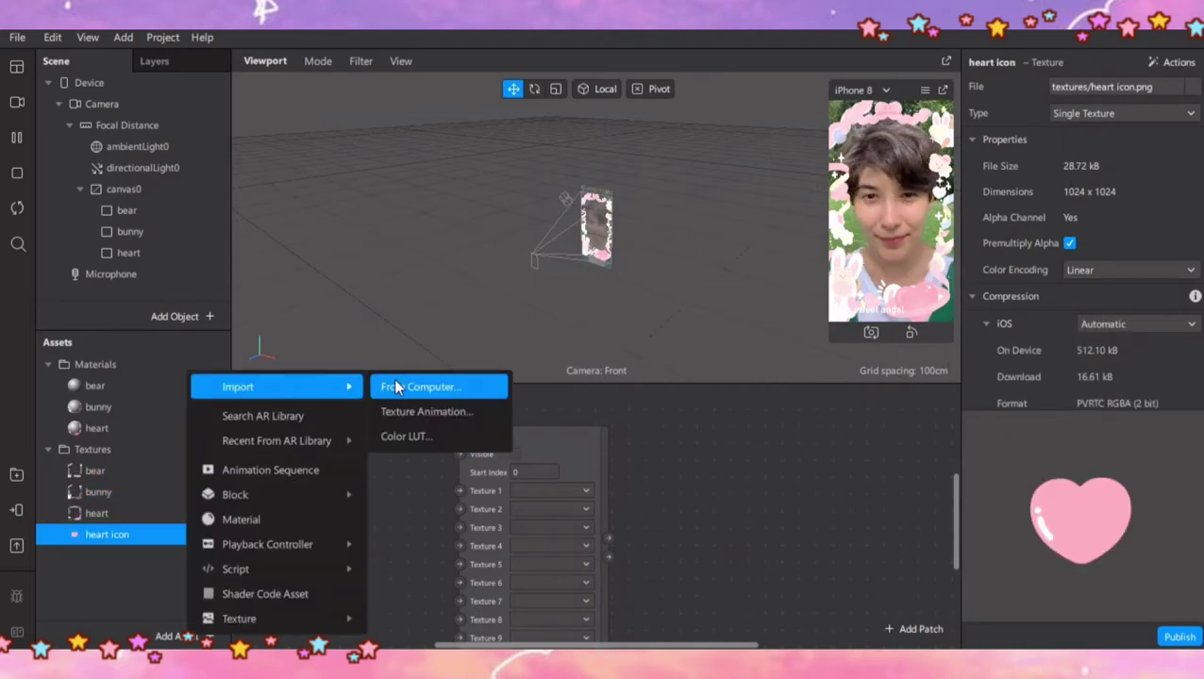
{"action": "left_click", "coordinate": [397, 386]}
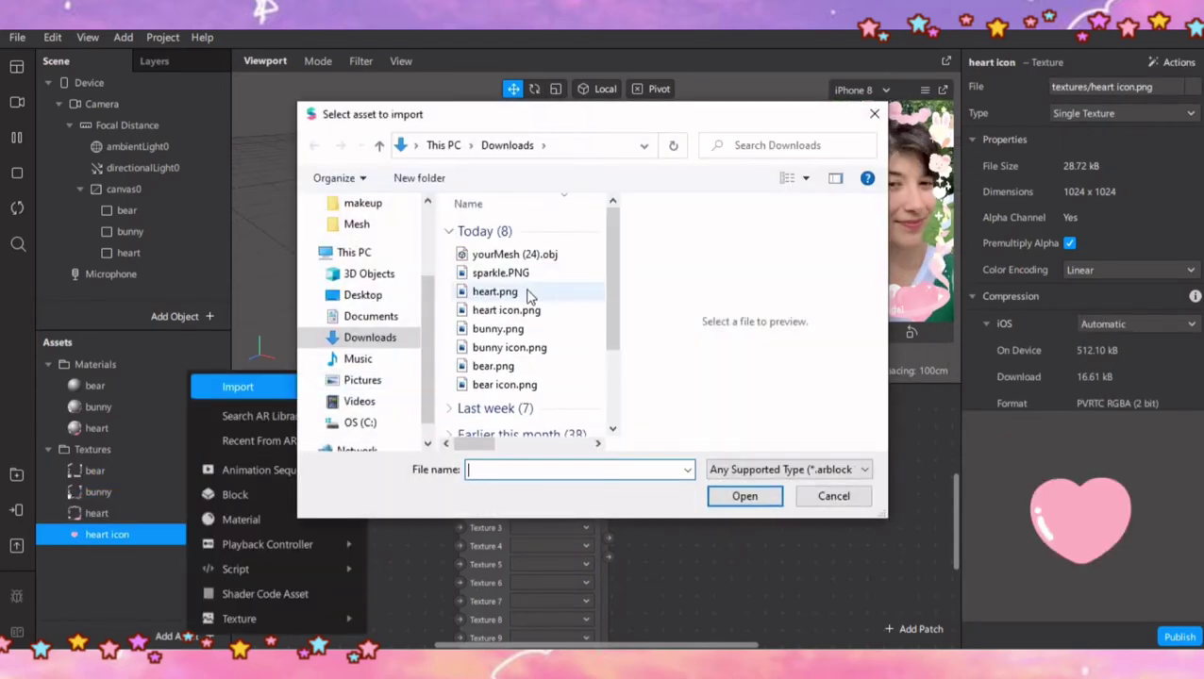
{"action": "double_click", "coordinate": [509, 347]}
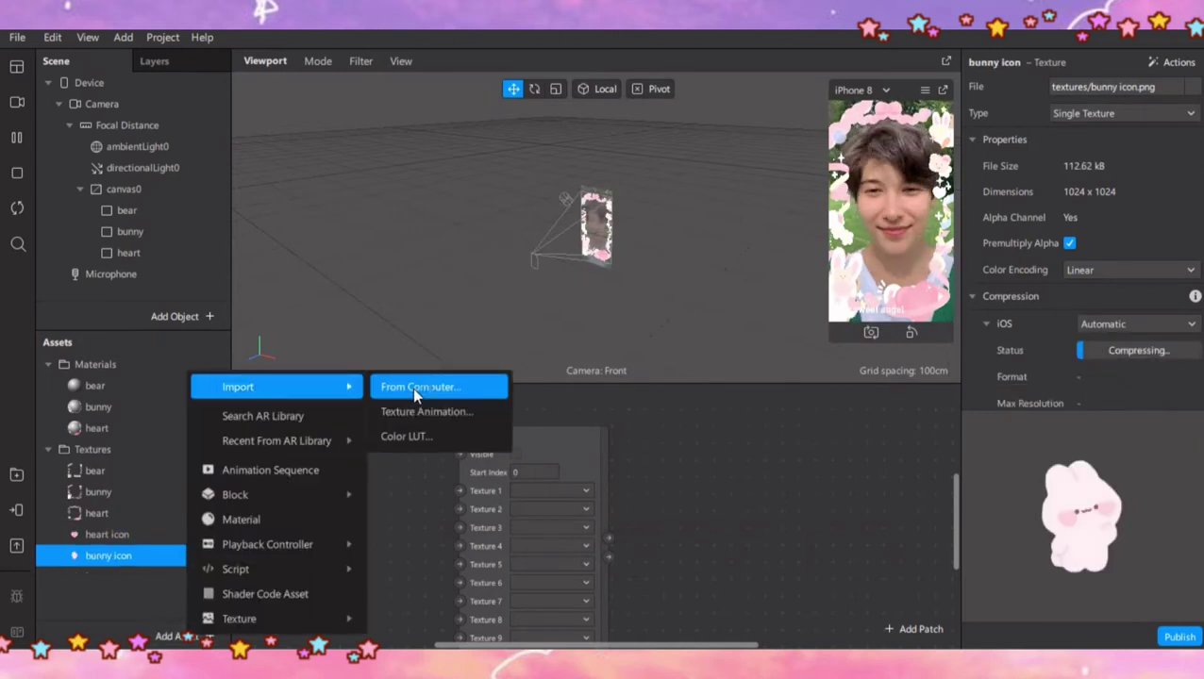
{"action": "left_click", "coordinate": [415, 389]}
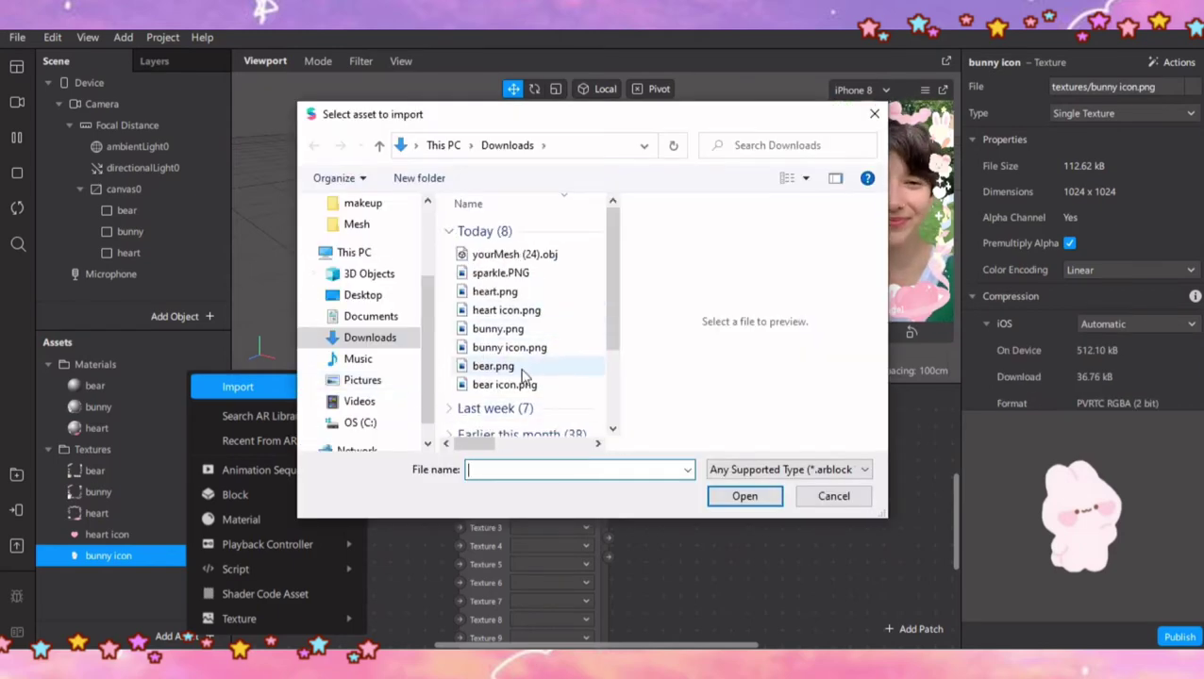
{"action": "key", "text": "Escape"}
{"action": "key", "text": "Escape"}
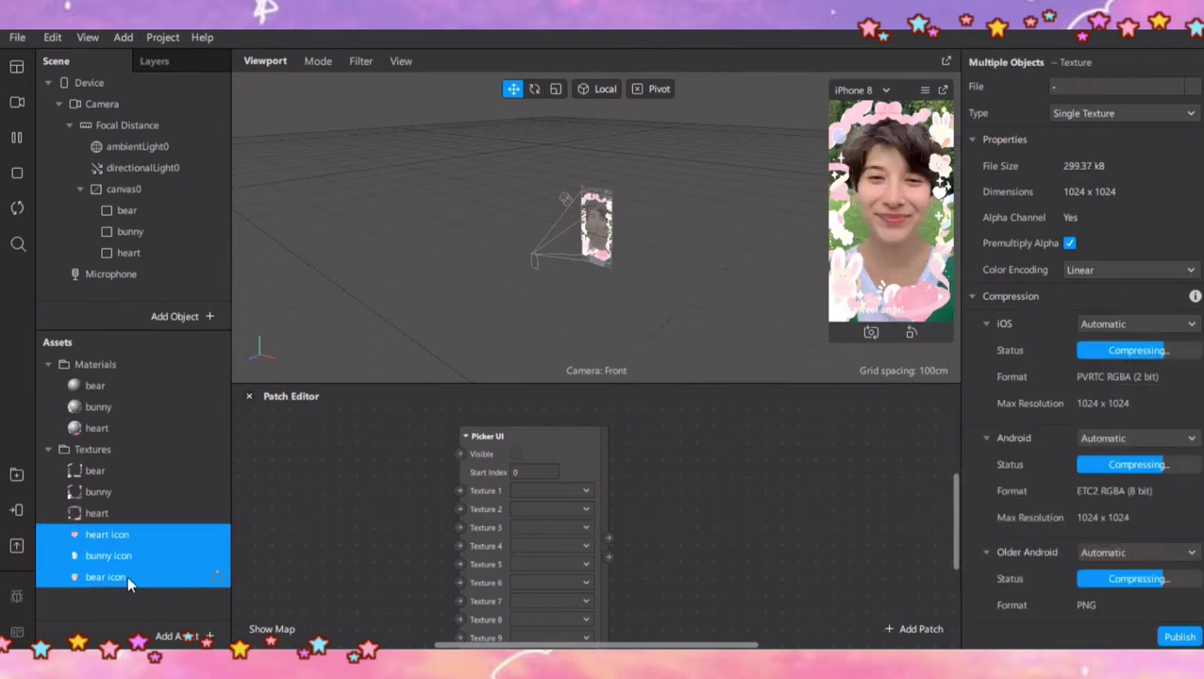
Set the compression of the heart, bunny and bear icon textures to None for iOS, Android and Older Android
{"action": "left_click", "coordinate": [1121, 324]}
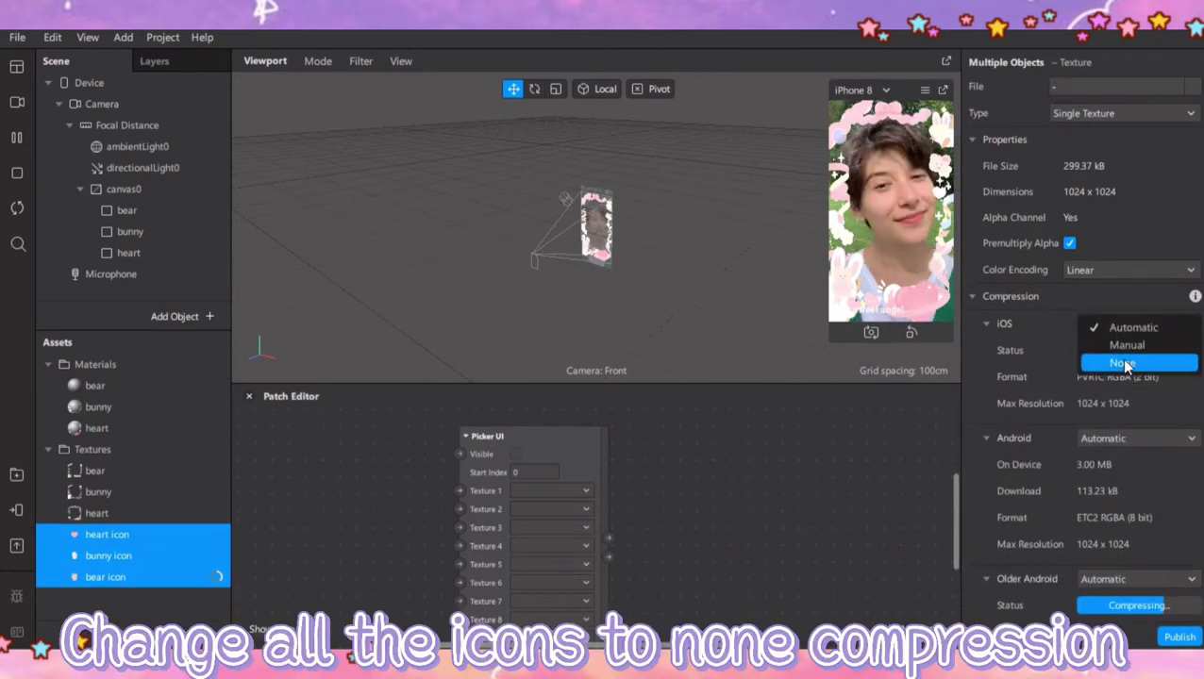
{"action": "left_click", "coordinate": [1120, 362]}
{"action": "left_click", "coordinate": [1140, 389]}
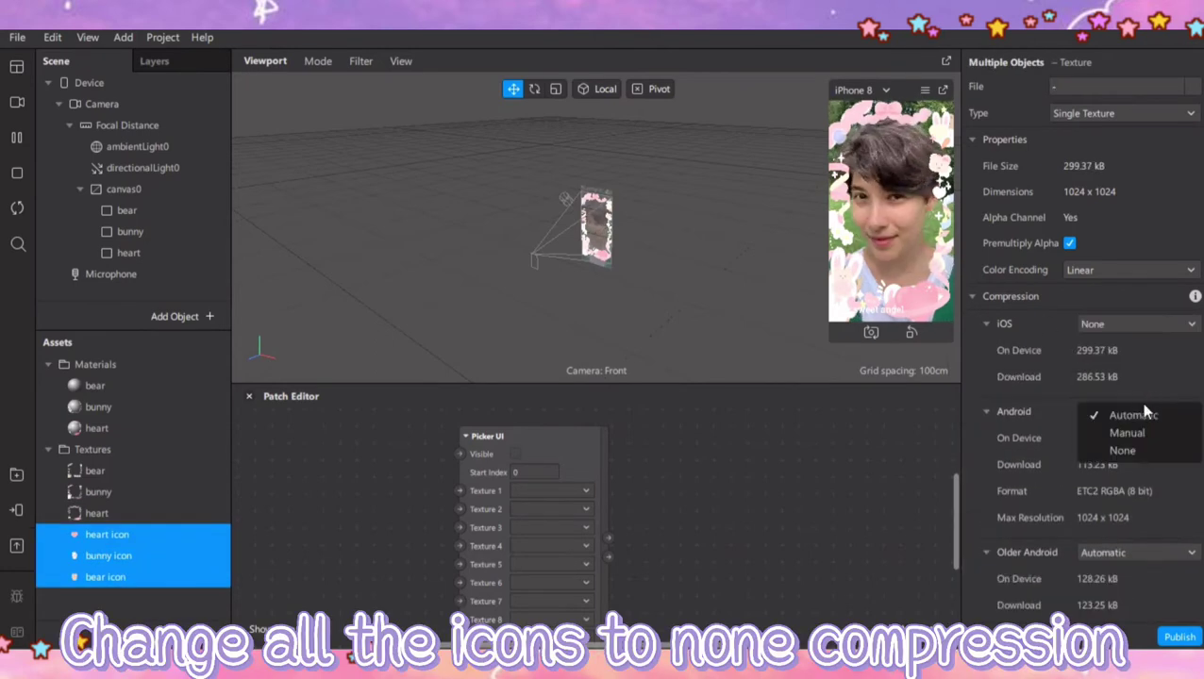
{"action": "left_click", "coordinate": [1139, 453]}
{"action": "left_click", "coordinate": [1137, 500]}
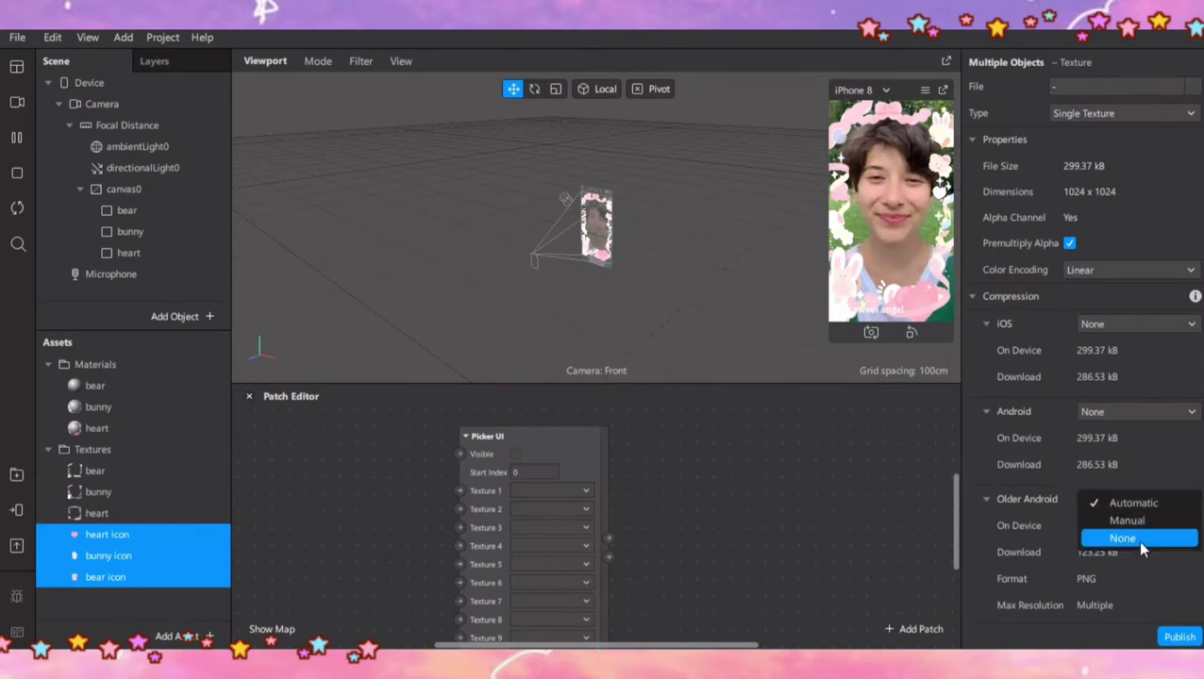
{"action": "left_click", "coordinate": [1136, 539]}
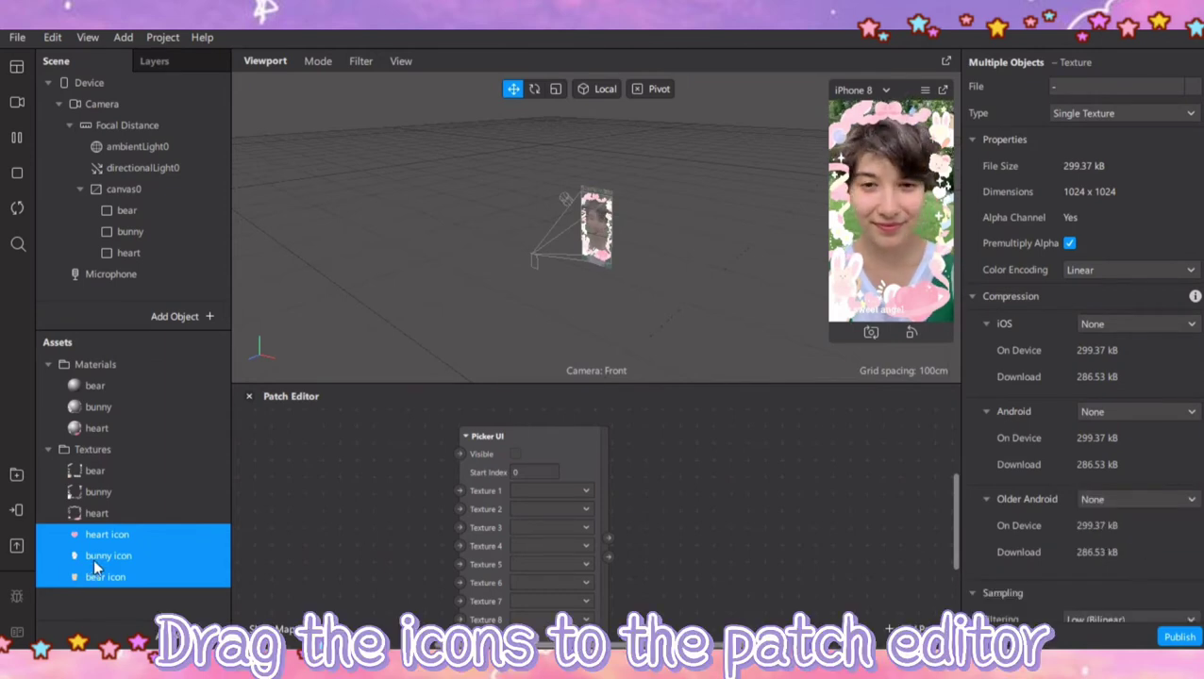
Add the three icon textures to the Patch Editor and stack them beside the Picker UI patch in bear, bunny, heart order
{"action": "left_click_drag", "start_coordinate": [94, 558], "coordinate": [395, 445]}
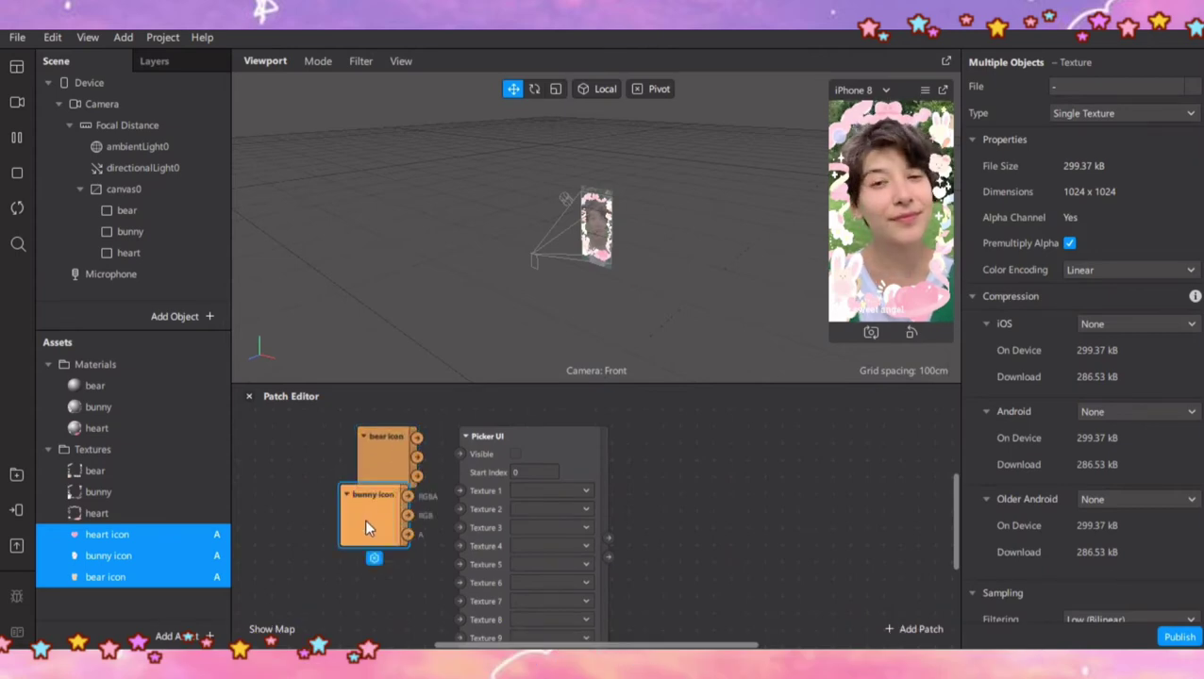
{"action": "left_click_drag", "start_coordinate": [364, 518], "coordinate": [429, 514]}
{"action": "left_click_drag", "start_coordinate": [340, 519], "coordinate": [384, 567]}
{"action": "left_click_drag", "start_coordinate": [405, 503], "coordinate": [385, 525]}
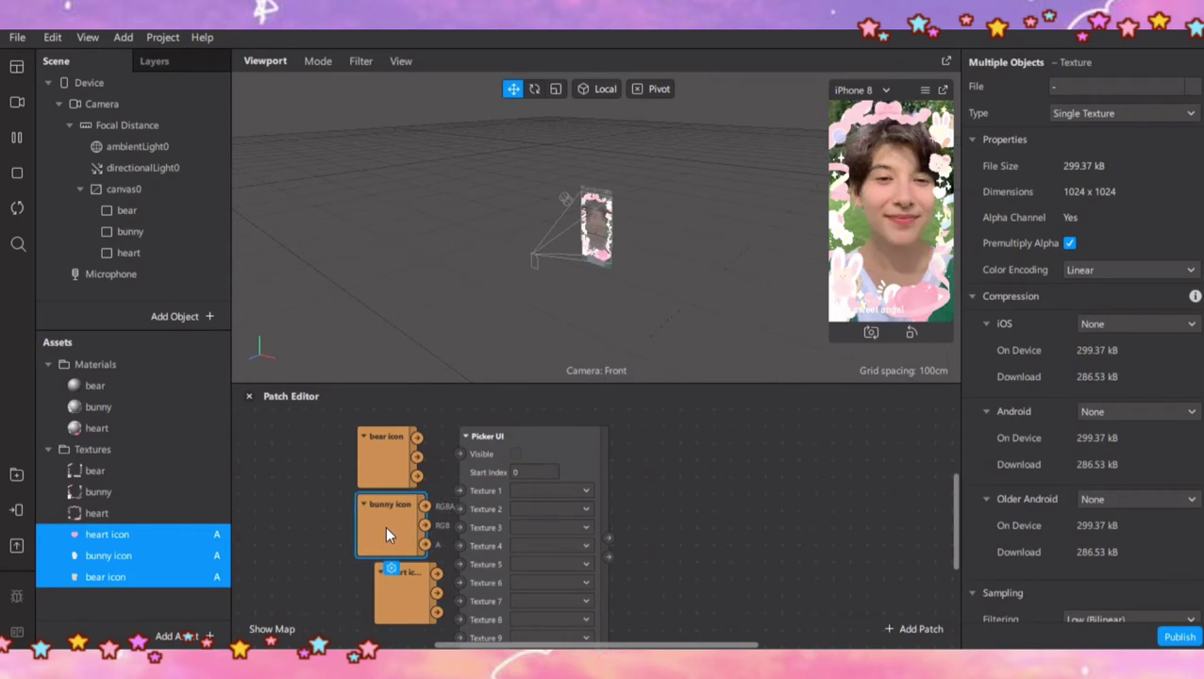
{"action": "left_click_drag", "start_coordinate": [414, 586], "coordinate": [393, 602]}
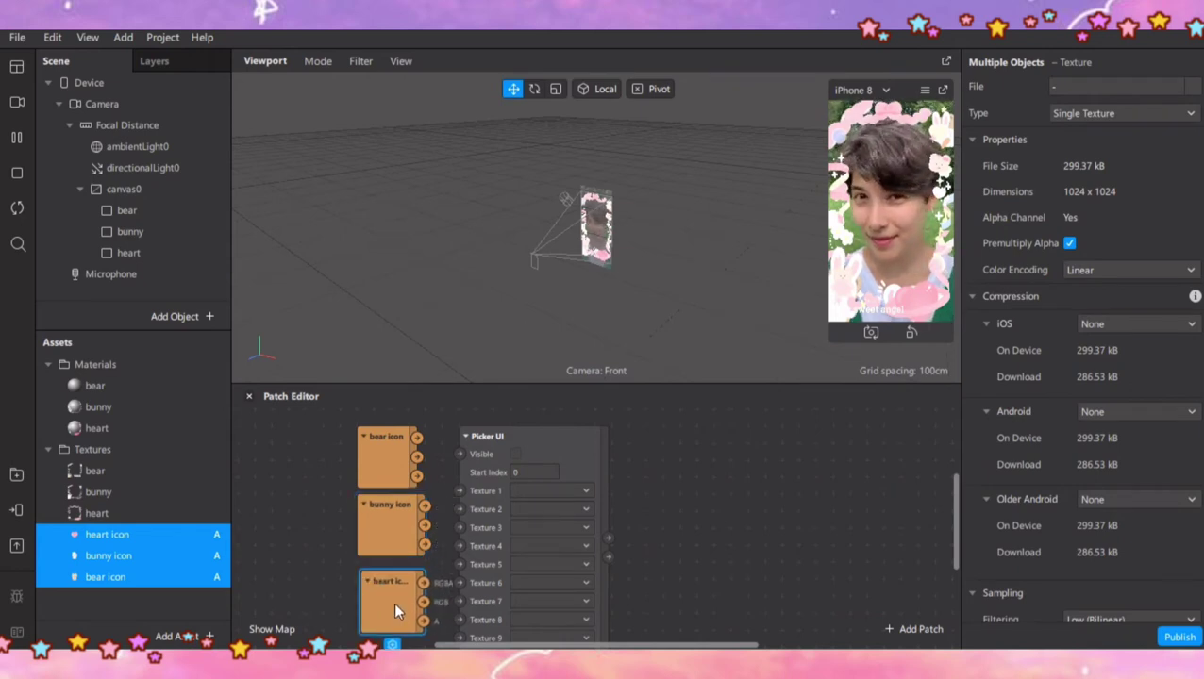
Connect the RGBA outputs of the bear, bunny and heart icons to Texture 1, Texture 2 and Texture 3 of the Picker UI
{"action": "left_click", "coordinate": [302, 563]}
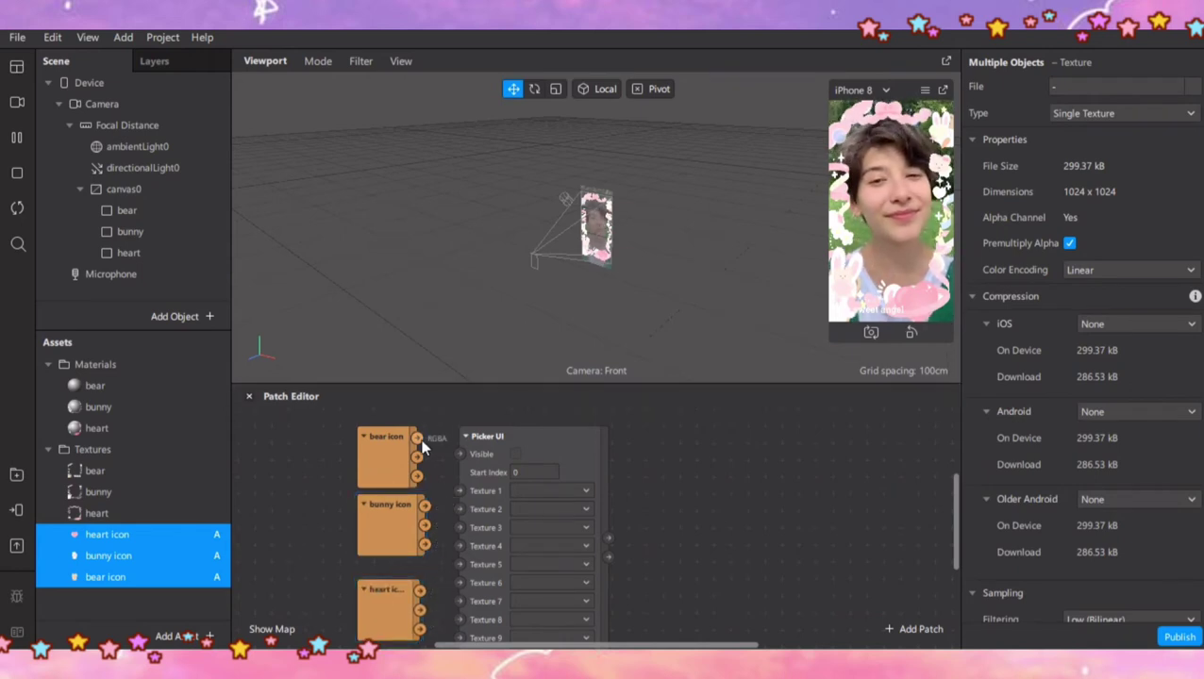
{"action": "left_click_drag", "start_coordinate": [422, 451], "coordinate": [461, 511]}
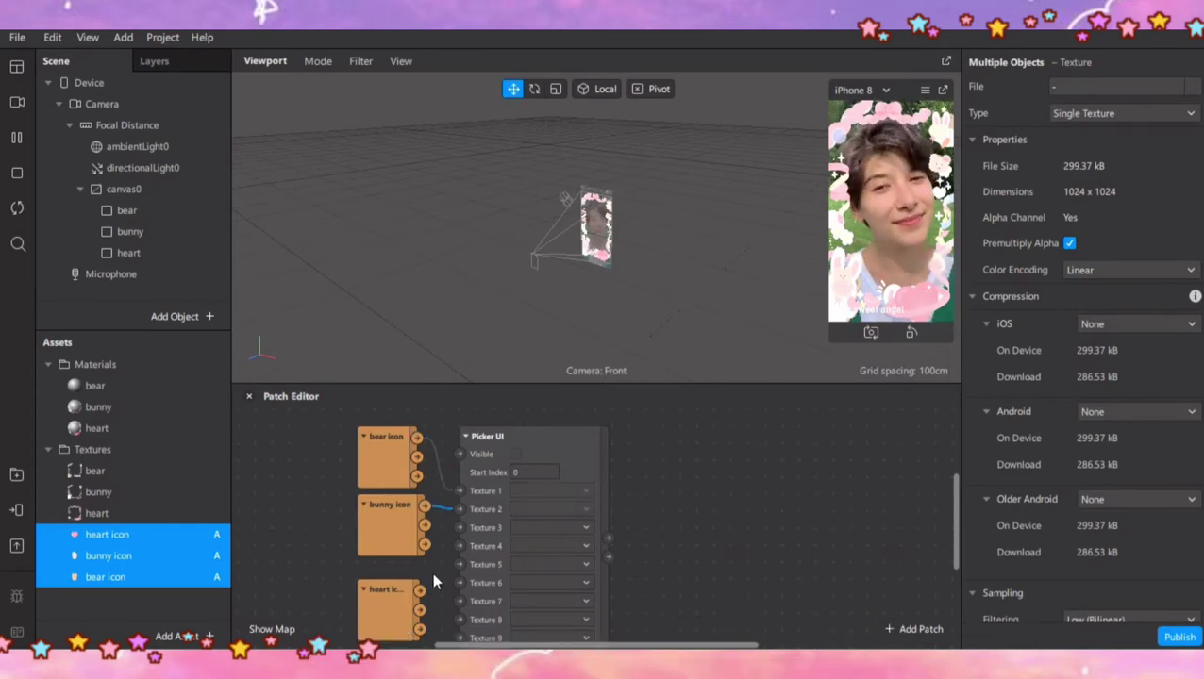
{"action": "left_click_drag", "start_coordinate": [419, 591], "coordinate": [458, 528]}
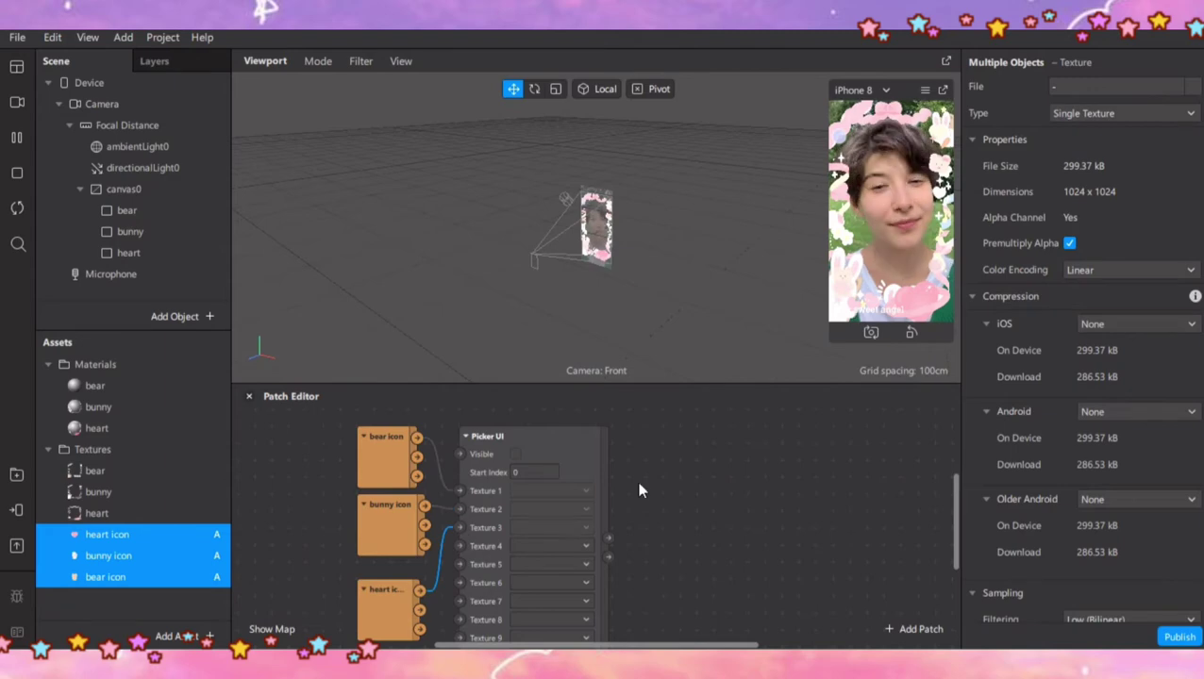
Add an Equals Exactly patch beside the Picker UI and duplicate it to make a column of three
{"action": "right_click", "coordinate": [683, 530]}
{"action": "type", "text": "eq"}
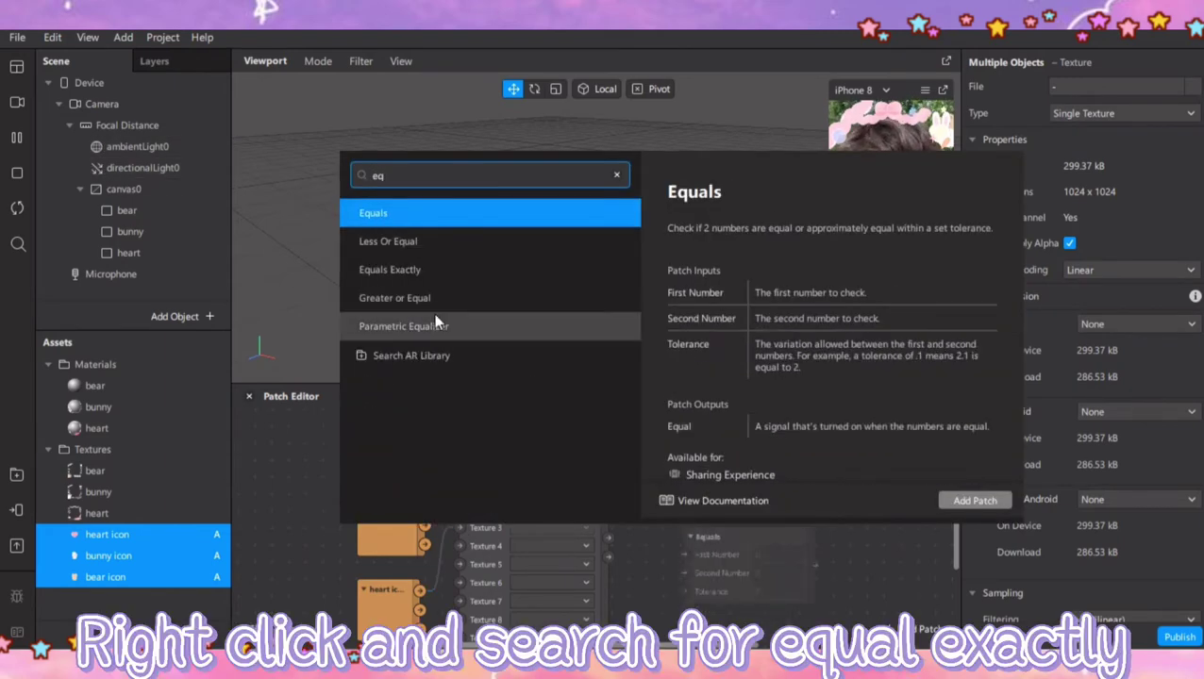
{"action": "double_click", "coordinate": [403, 270]}
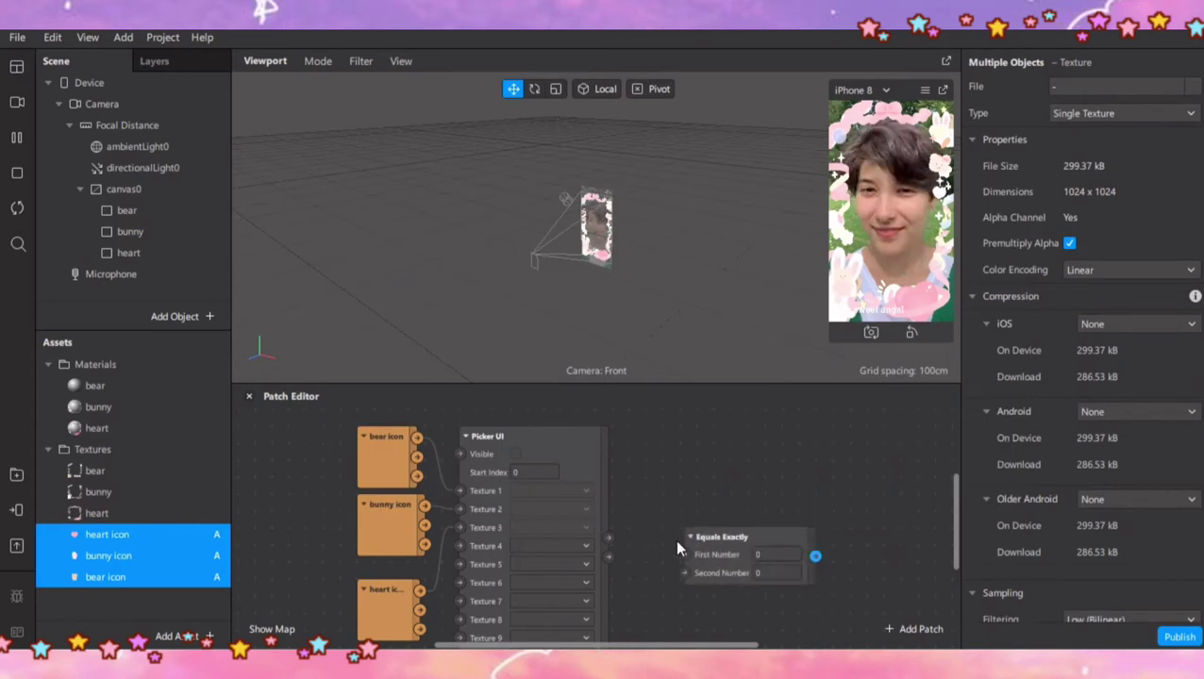
{"action": "left_click_drag", "start_coordinate": [709, 549], "coordinate": [651, 464]}
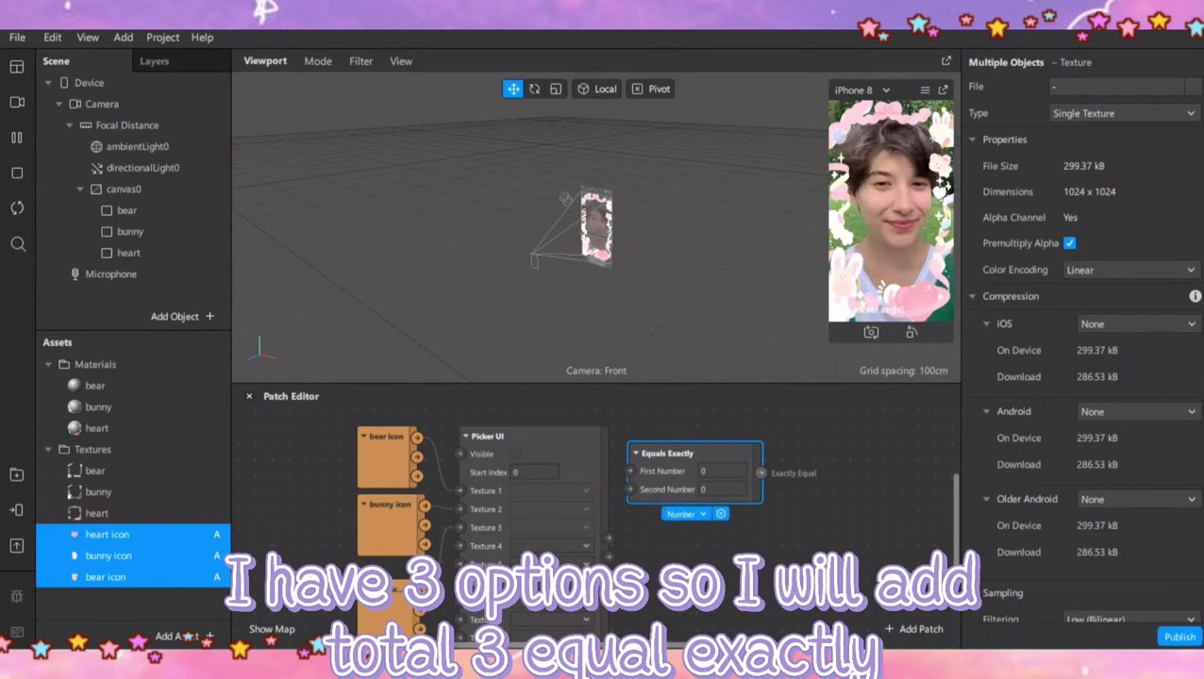
{"action": "key", "text": "ctrl+d"}
{"action": "left_click_drag", "start_coordinate": [765, 506], "coordinate": [732, 627]}
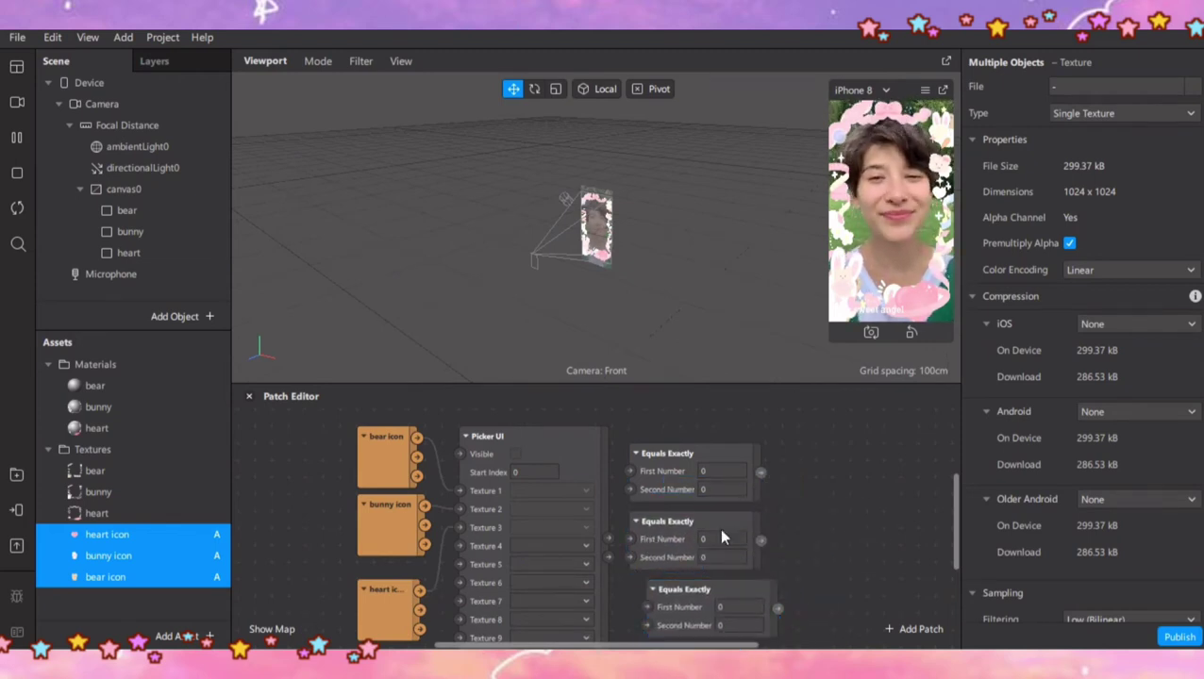
Align the Equals Exactly patches and connect the Picker UI's upper output to the First Number of all three
{"action": "left_click_drag", "start_coordinate": [718, 527], "coordinate": [742, 526]}
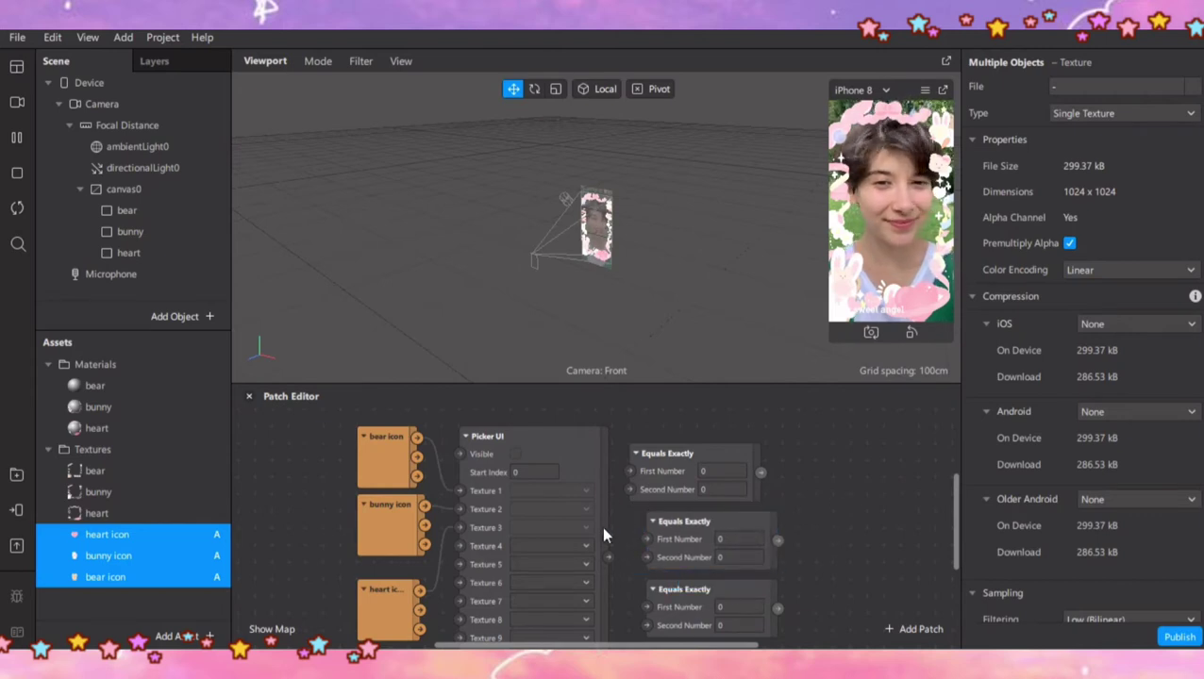
{"action": "left_click_drag", "start_coordinate": [608, 537], "coordinate": [685, 463]}
{"action": "left_click_drag", "start_coordinate": [609, 537], "coordinate": [647, 605]}
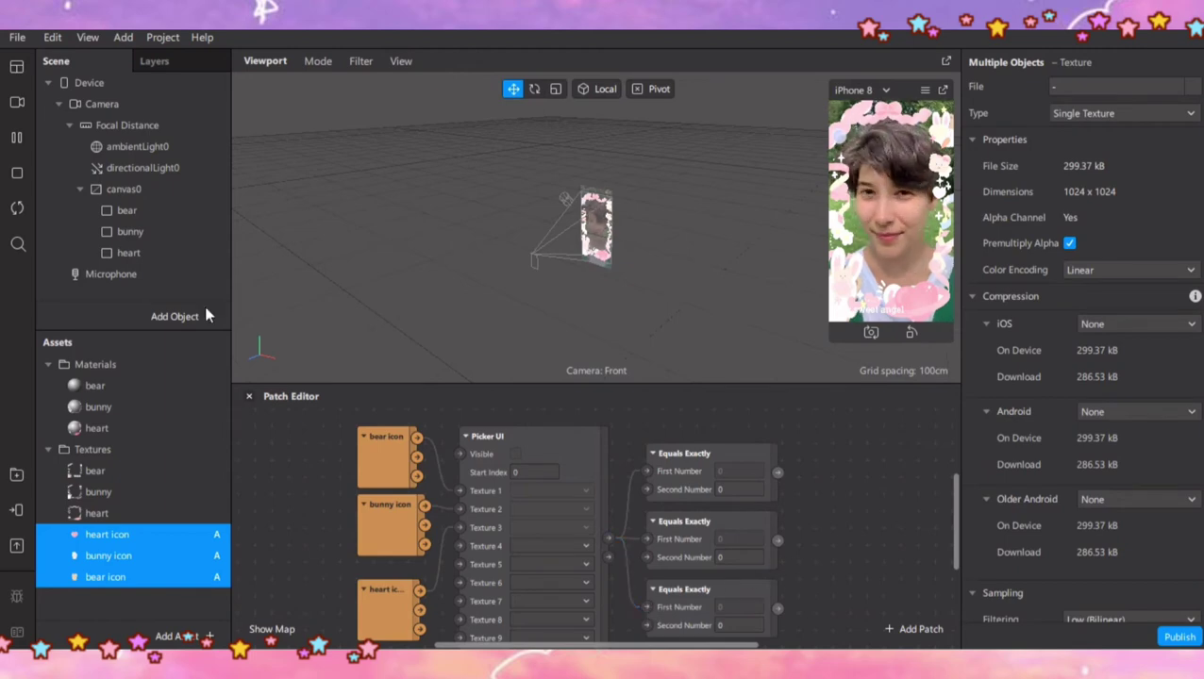
Create Visible patches for the bear, bunny and heart rectangles
{"action": "left_click", "coordinate": [134, 218]}
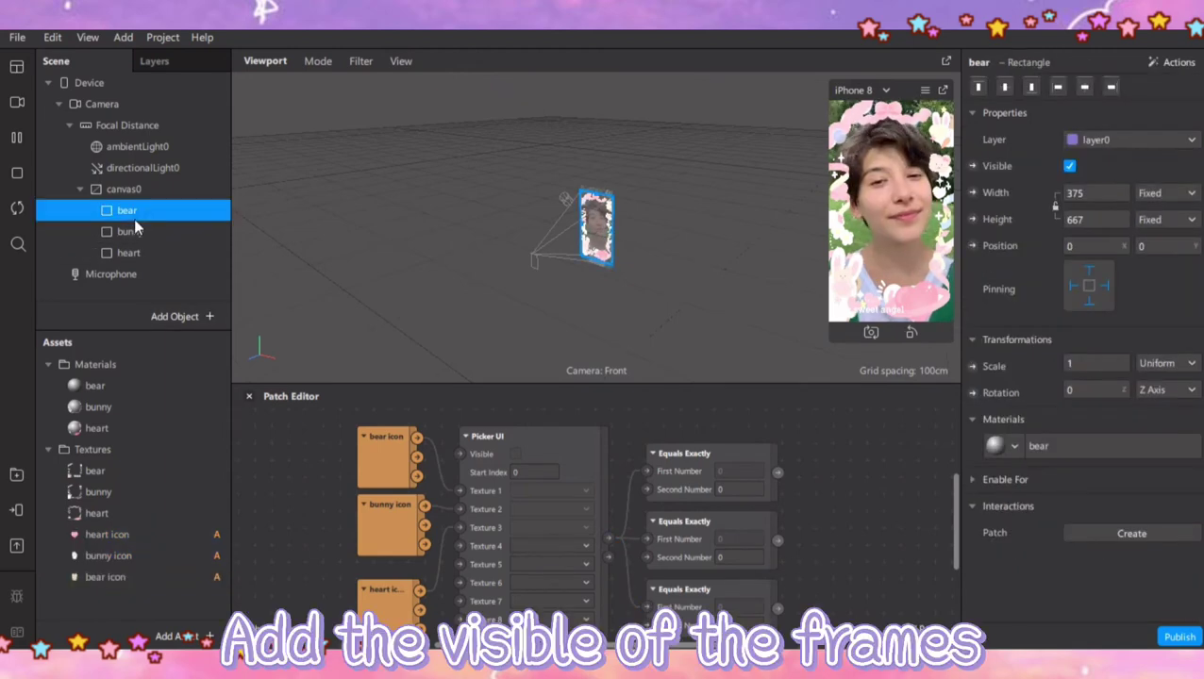
{"action": "left_click", "coordinate": [143, 252], "text": "shift"}
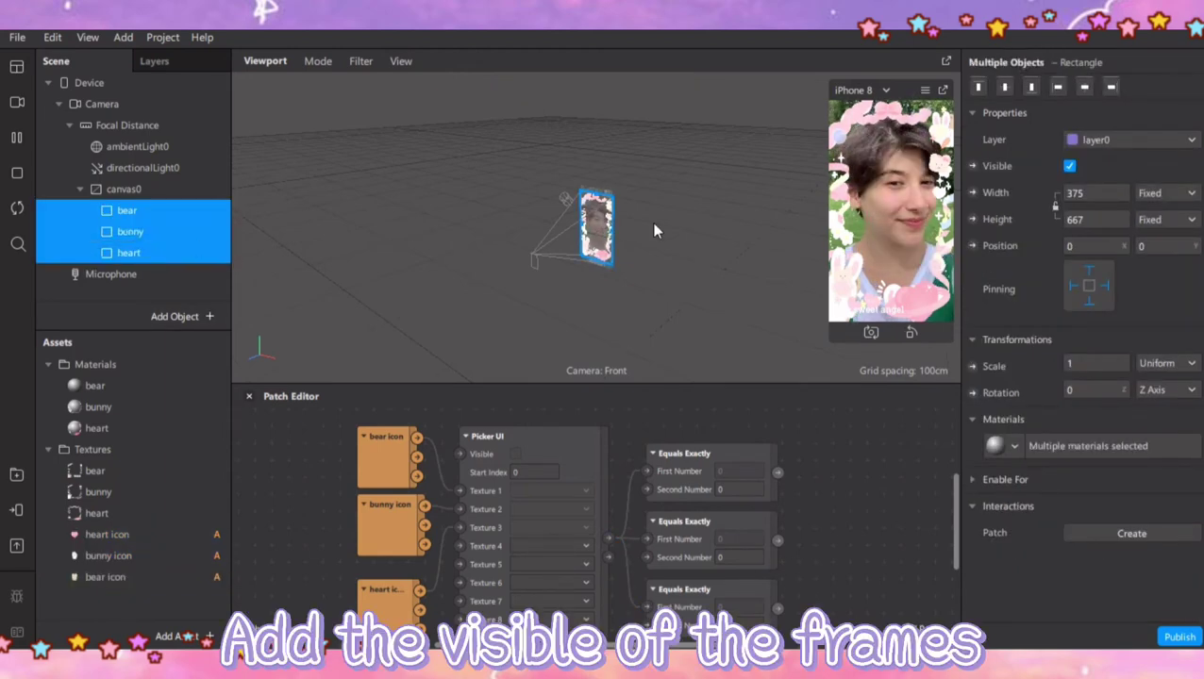
{"action": "left_click", "coordinate": [973, 167]}
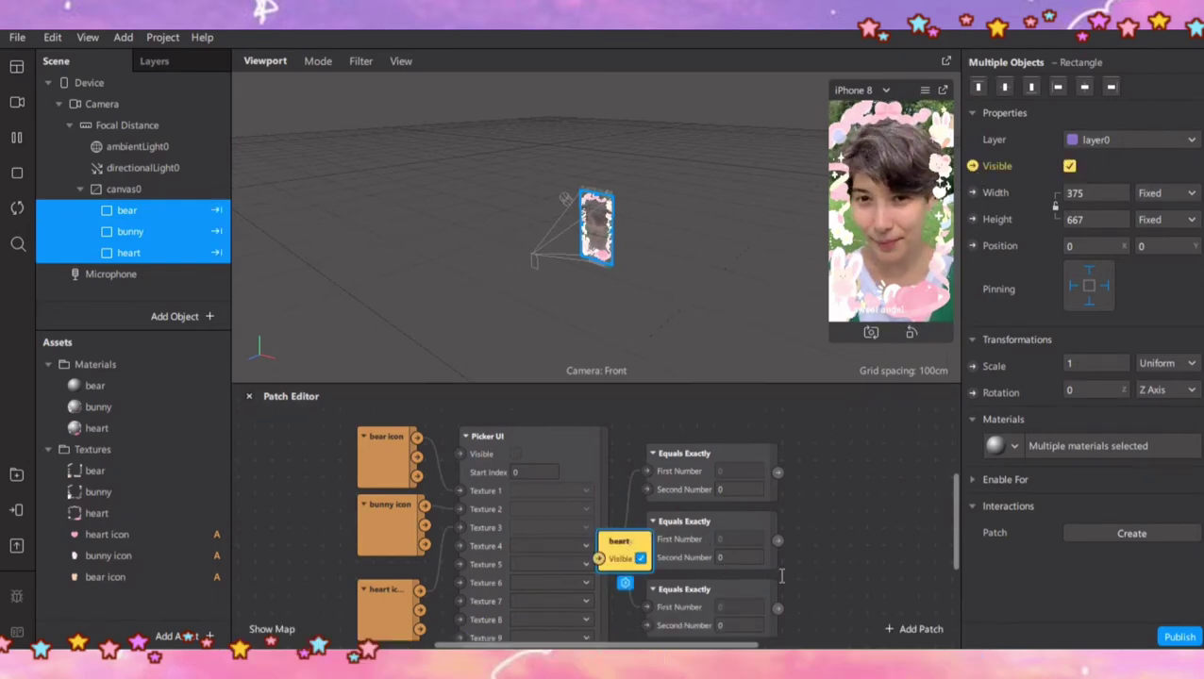
Line up the bear, bunny and heart Visible patches beside the Equals Exactly patches and connect each output to its matching Visible input
{"action": "left_click_drag", "start_coordinate": [620, 543], "coordinate": [861, 624]}
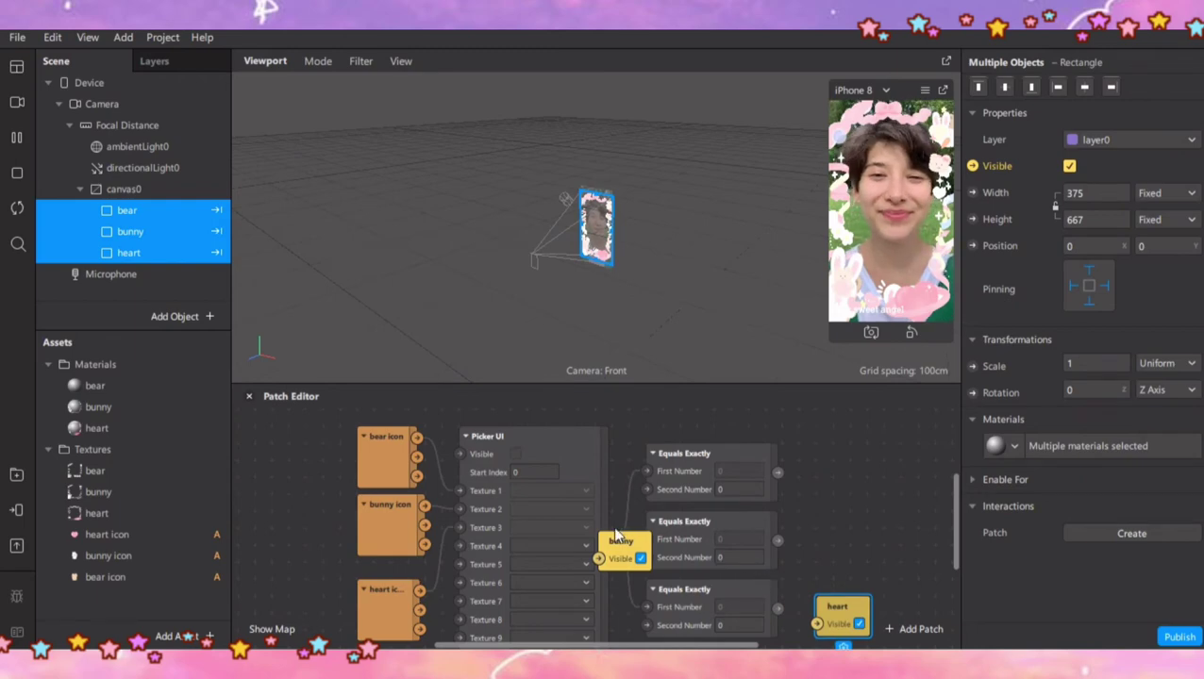
{"action": "left_click_drag", "start_coordinate": [621, 543], "coordinate": [840, 523]}
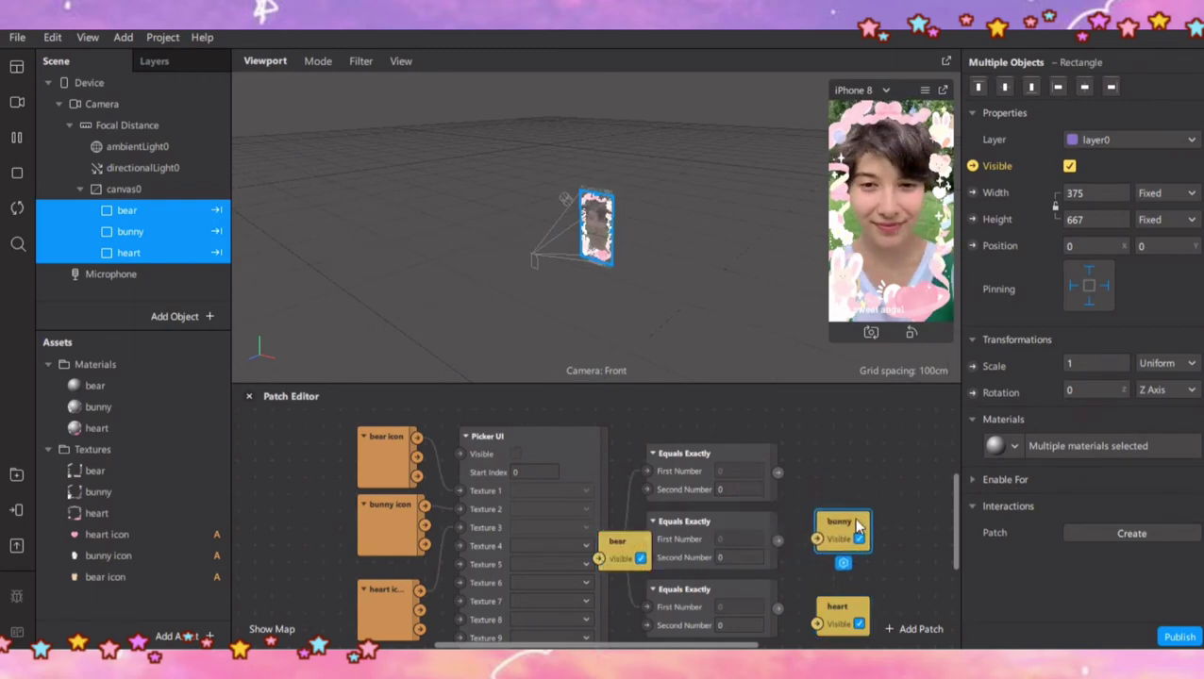
{"action": "left_click", "coordinate": [625, 555]}
{"action": "left_click_drag", "start_coordinate": [627, 555], "coordinate": [817, 471]}
{"action": "left_click_drag", "start_coordinate": [777, 540], "coordinate": [817, 539]}
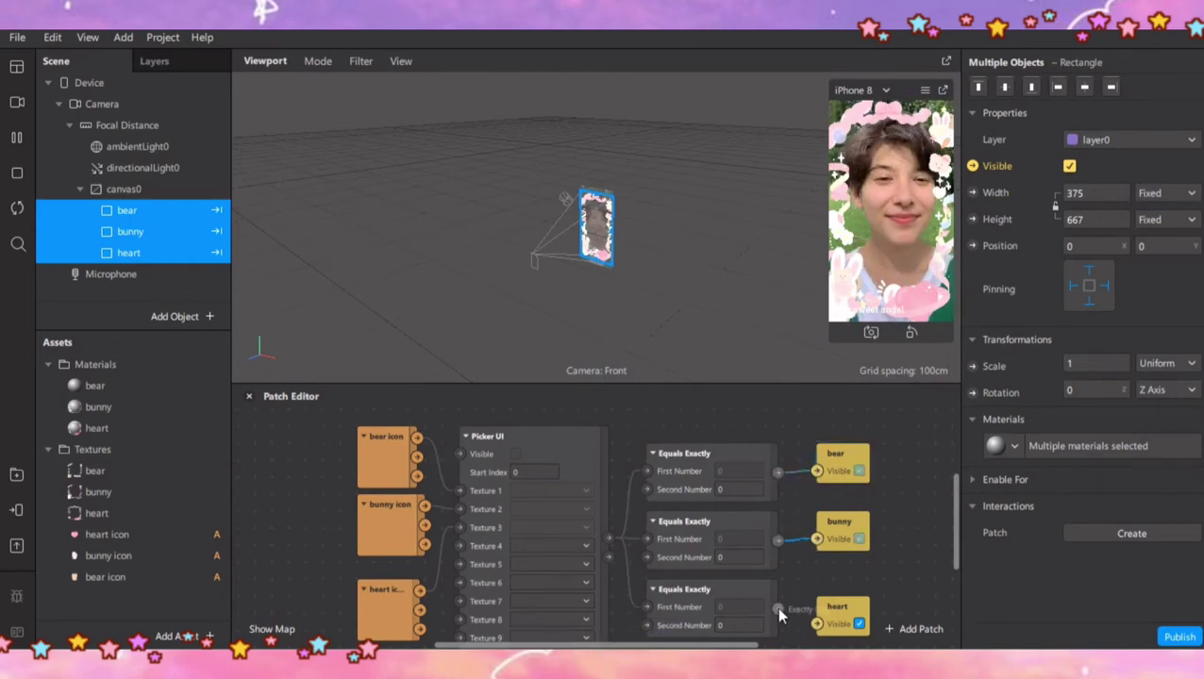
{"action": "left_click_drag", "start_coordinate": [776, 608], "coordinate": [816, 624]}
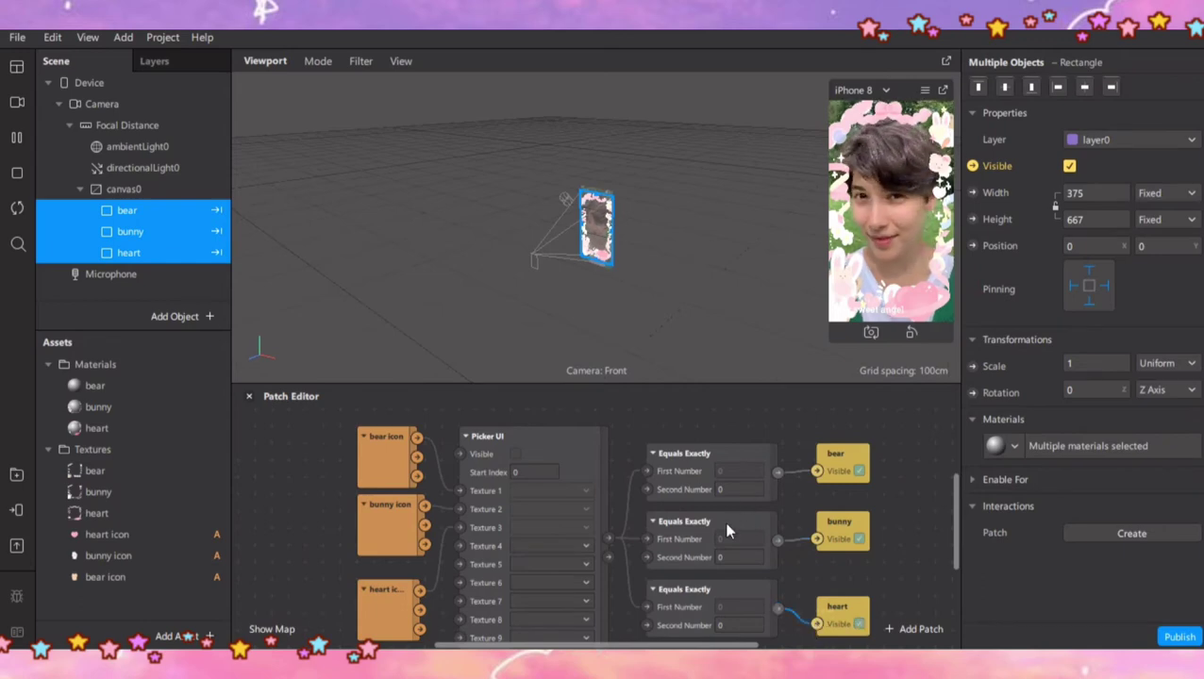
Set the Second Number of the bunny's Equals Exactly patch to 1 and the heart's to 2
{"action": "left_click", "coordinate": [727, 557]}
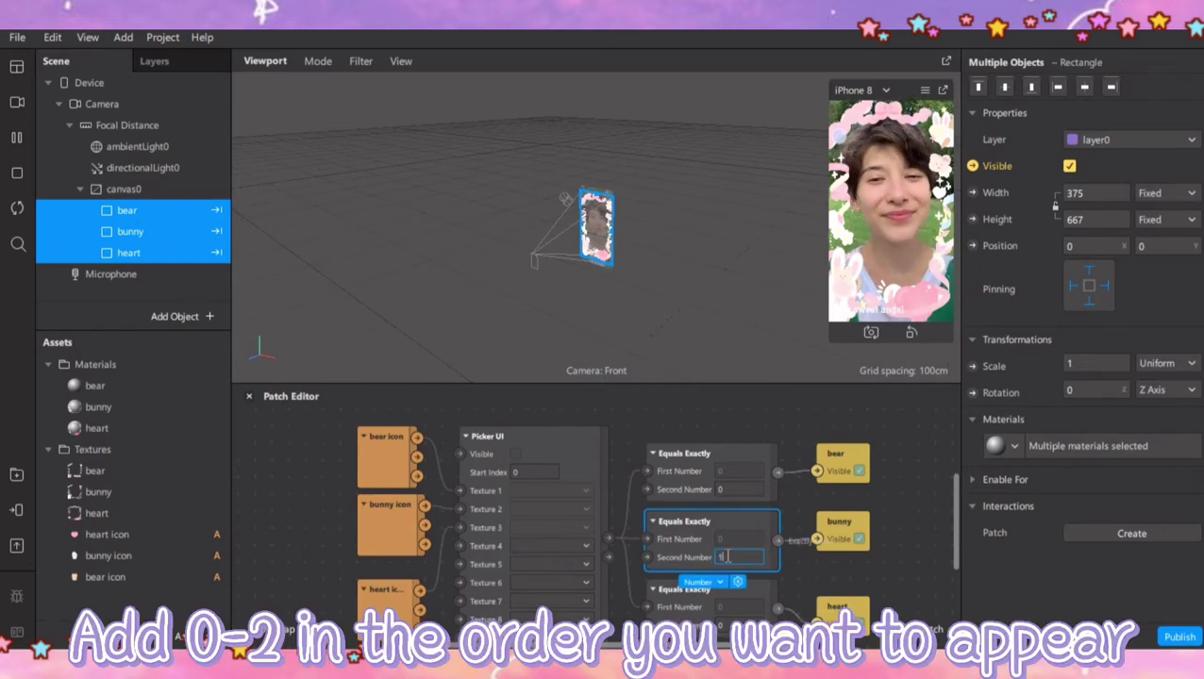
{"action": "left_click", "coordinate": [728, 626]}
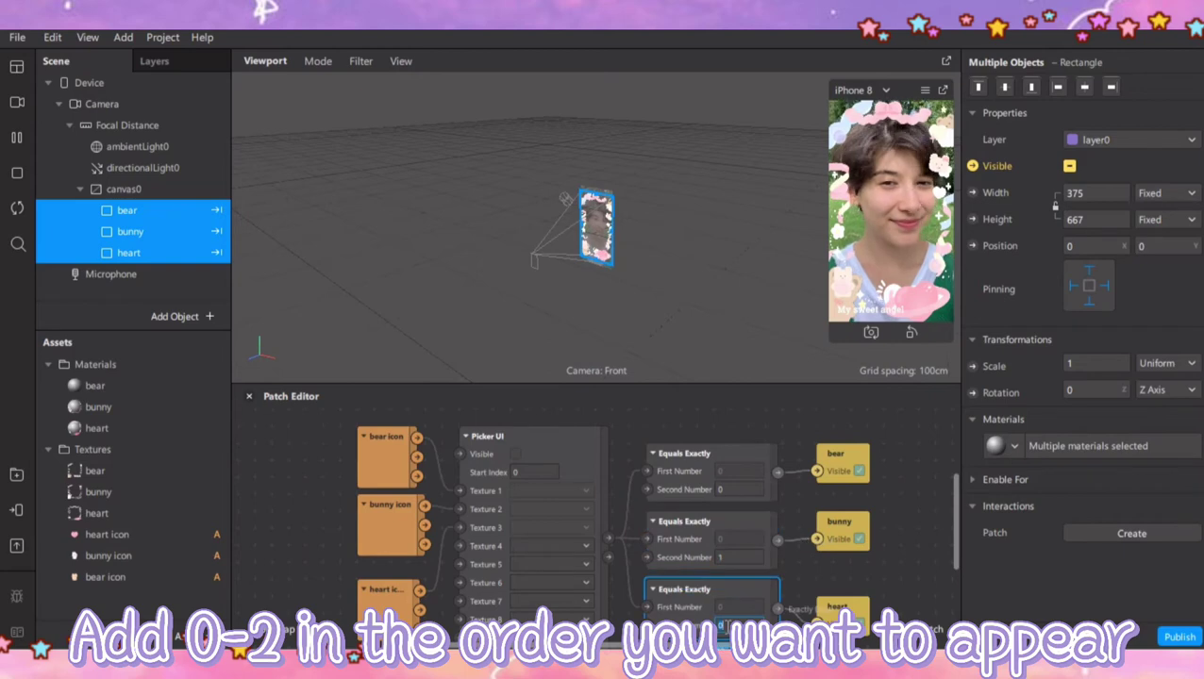
{"action": "type", "text": "2"}
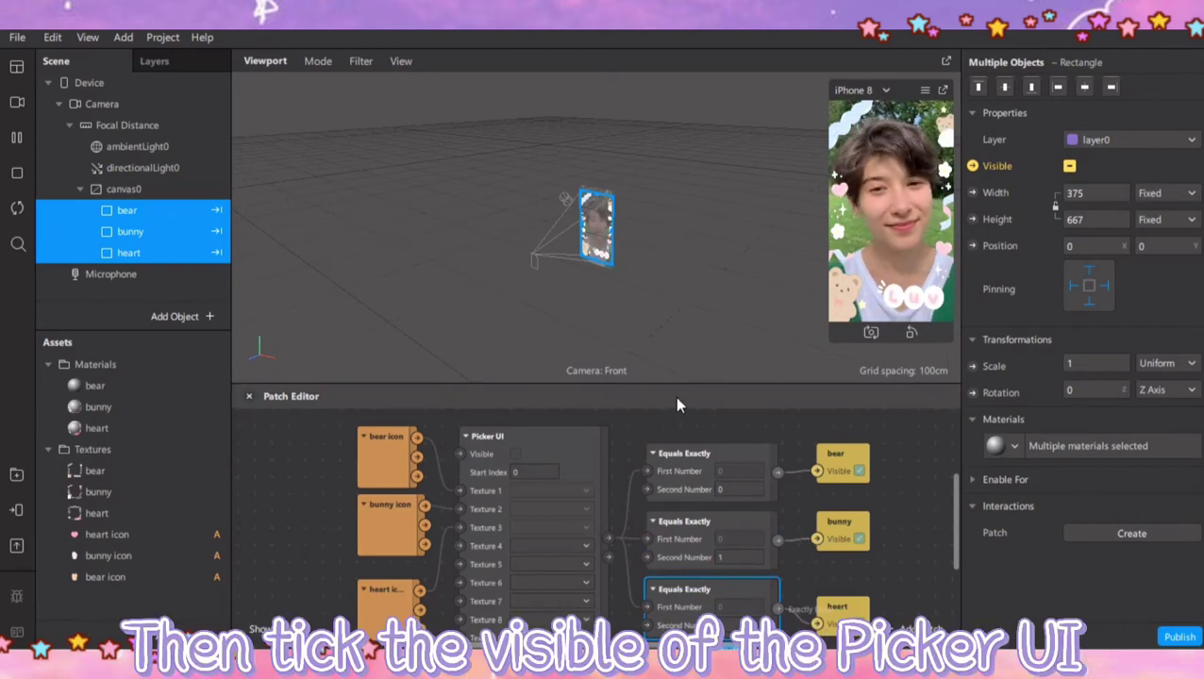
Turn on the Visible option of the Picker UI patch
{"action": "left_click", "coordinate": [515, 454]}
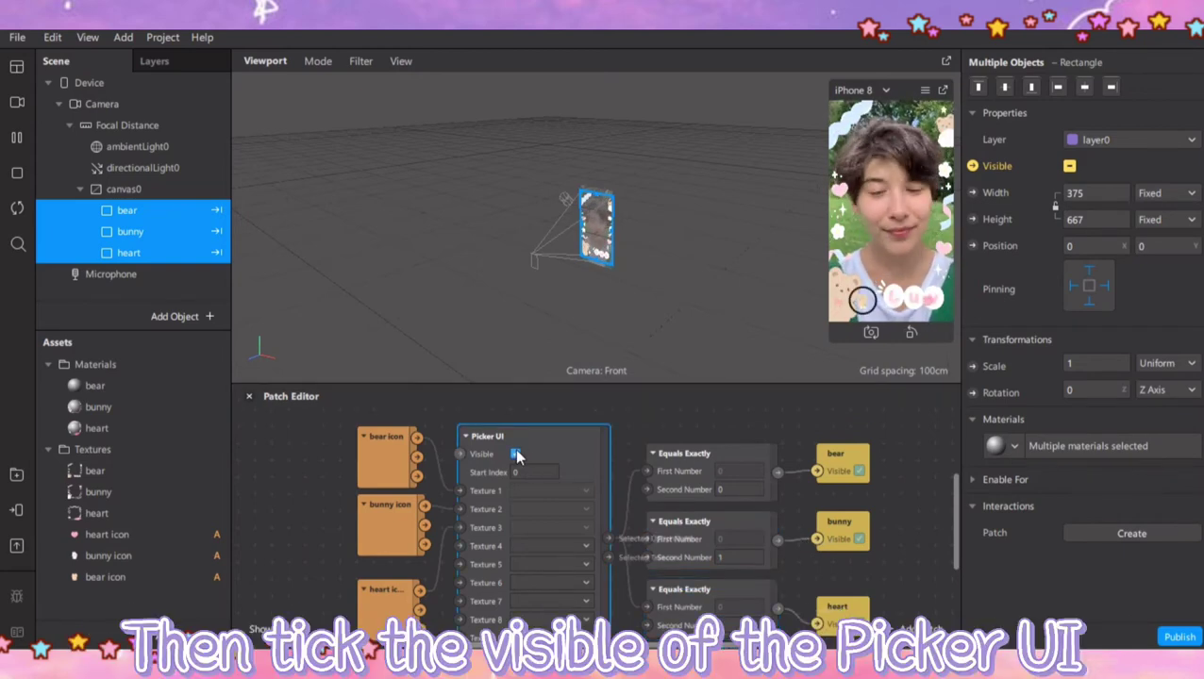
{"action": "left_click", "coordinate": [515, 454]}
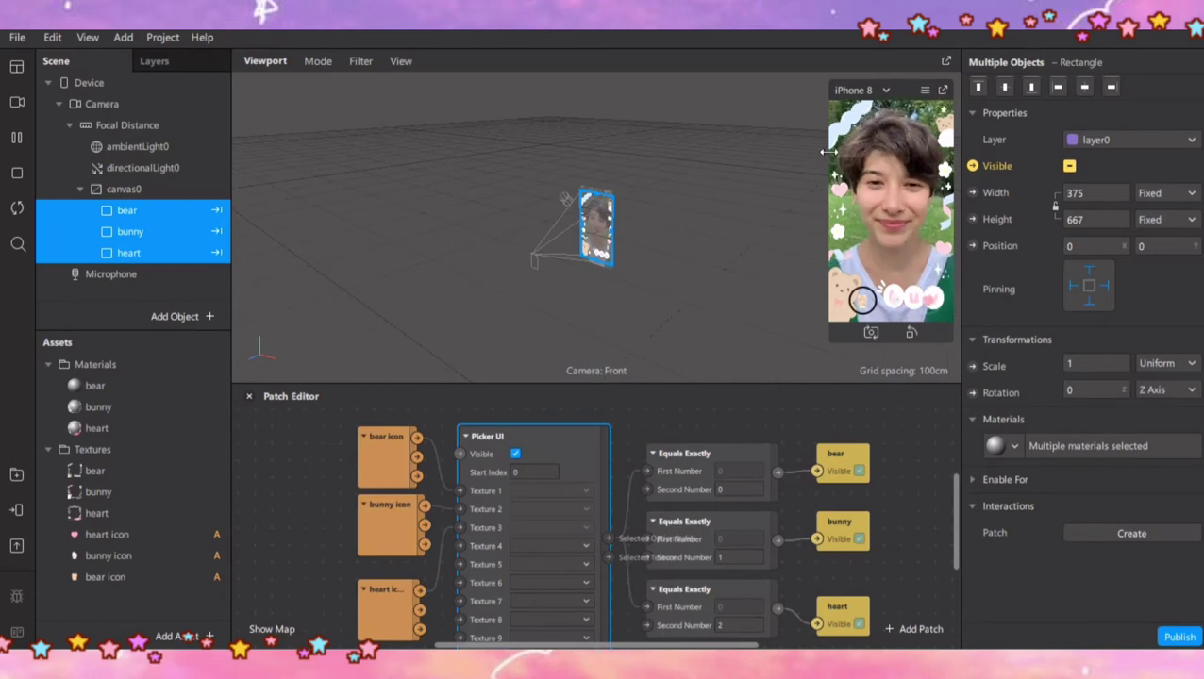
Enlarge the phone preview with the Patch Editor closed and test the Picker UI by switching between the bunny, heart and bear frames
{"action": "left_click_drag", "start_coordinate": [817, 165], "coordinate": [711, 286]}
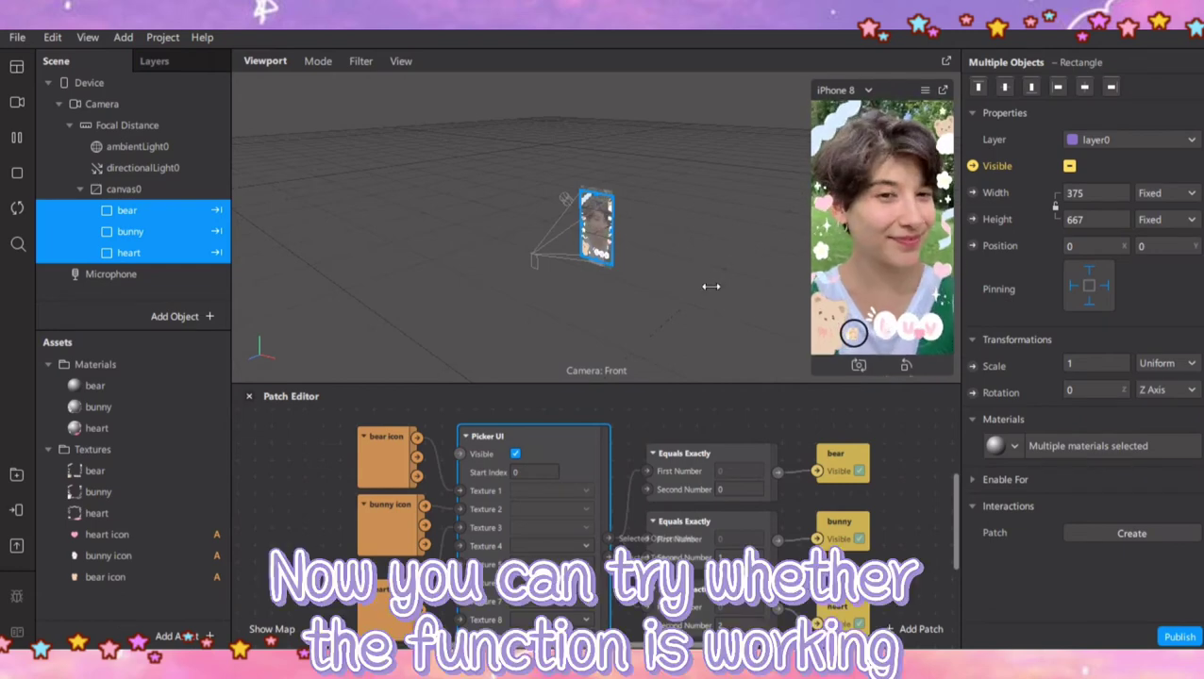
{"action": "left_click", "coordinate": [250, 397]}
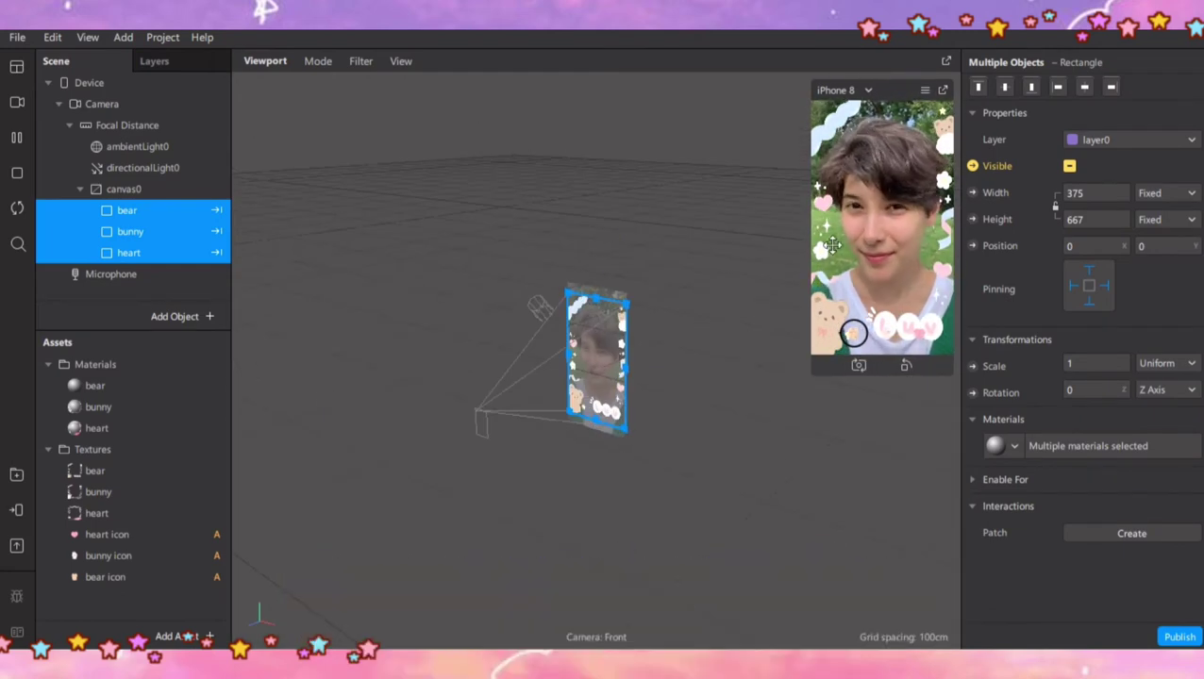
{"action": "left_click_drag", "start_coordinate": [809, 245], "coordinate": [704, 325]}
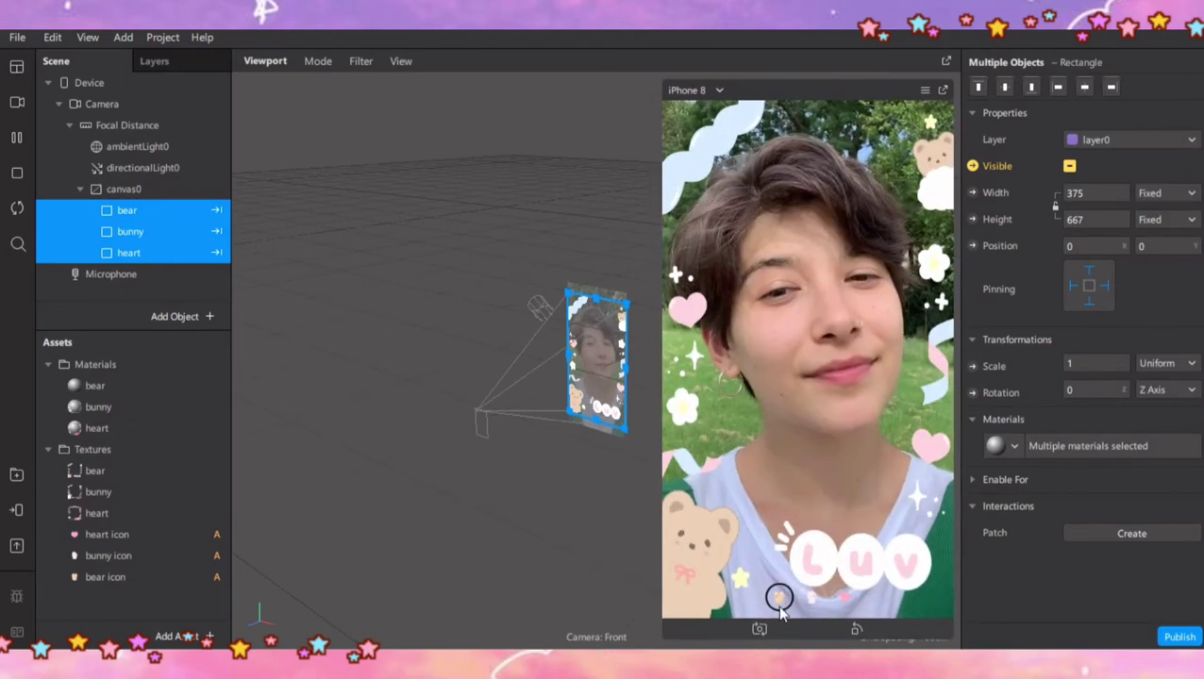
{"action": "left_click", "coordinate": [809, 600]}
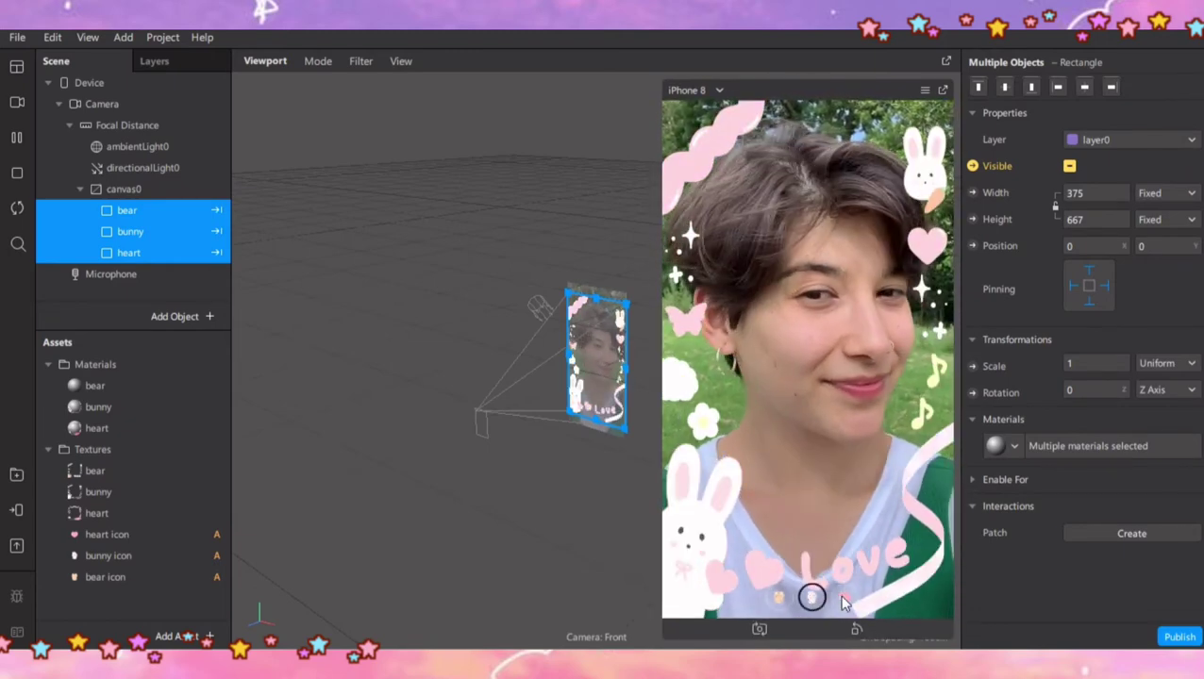
{"action": "left_click", "coordinate": [845, 597]}
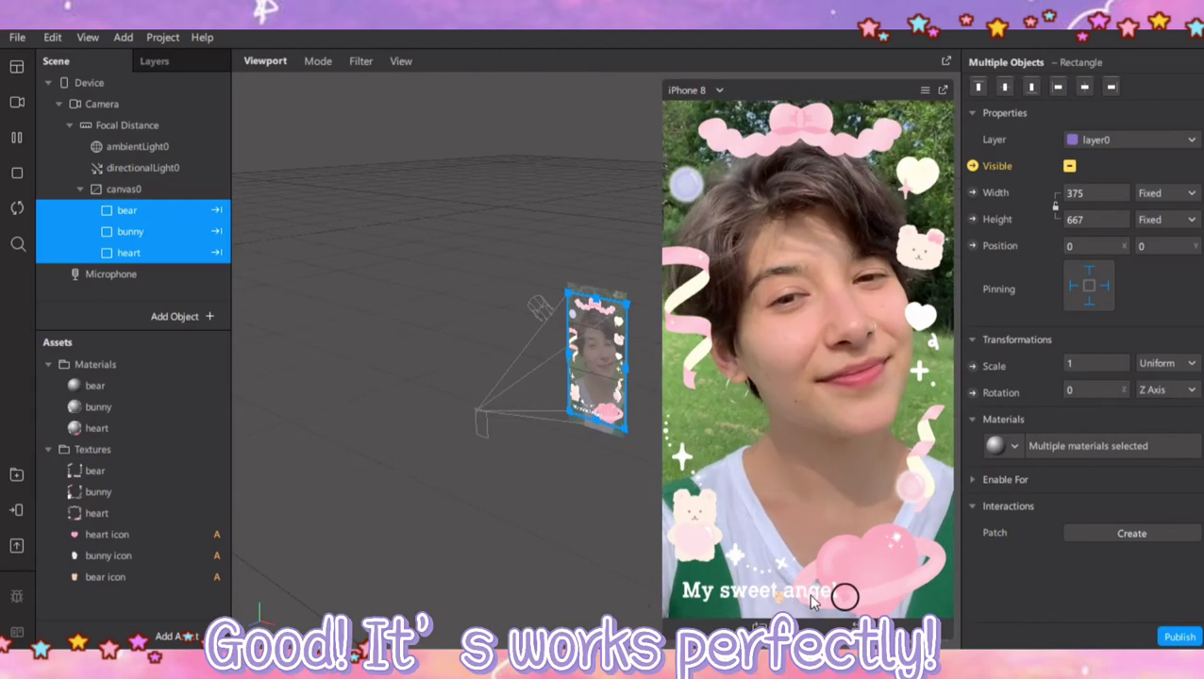
{"action": "left_click", "coordinate": [811, 599]}
{"action": "left_click", "coordinate": [779, 597]}
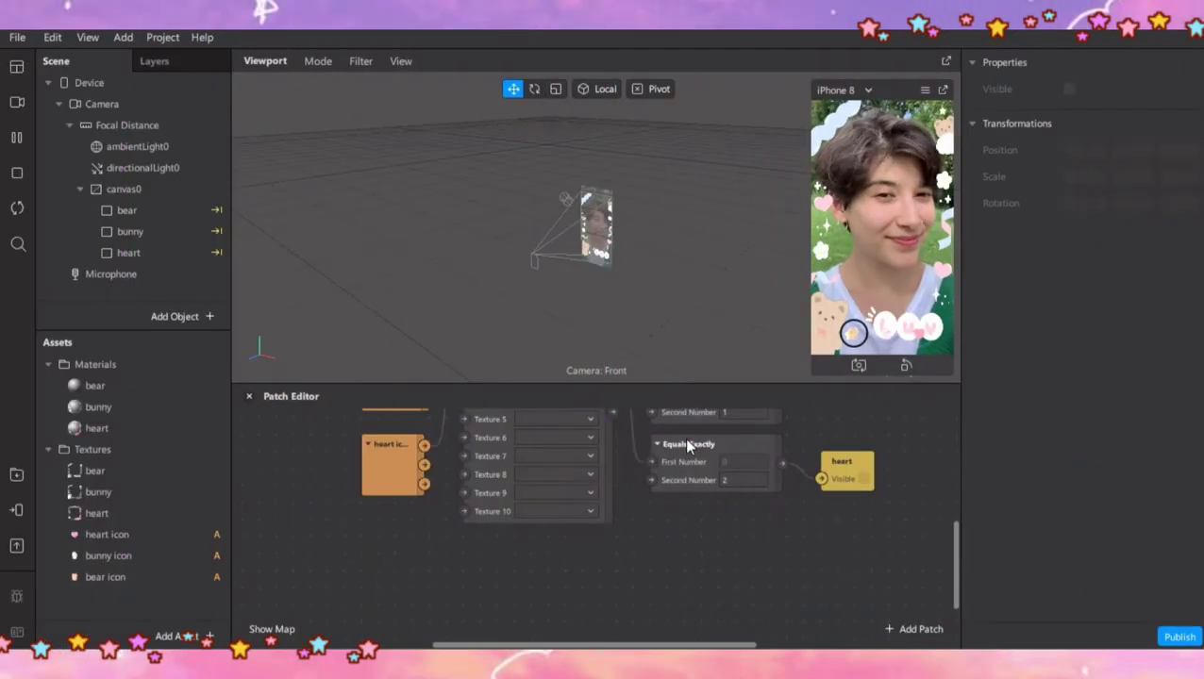
Insert a Face Tracker into the scene and add a Face Mesh as its child
{"action": "left_click", "coordinate": [207, 318]}
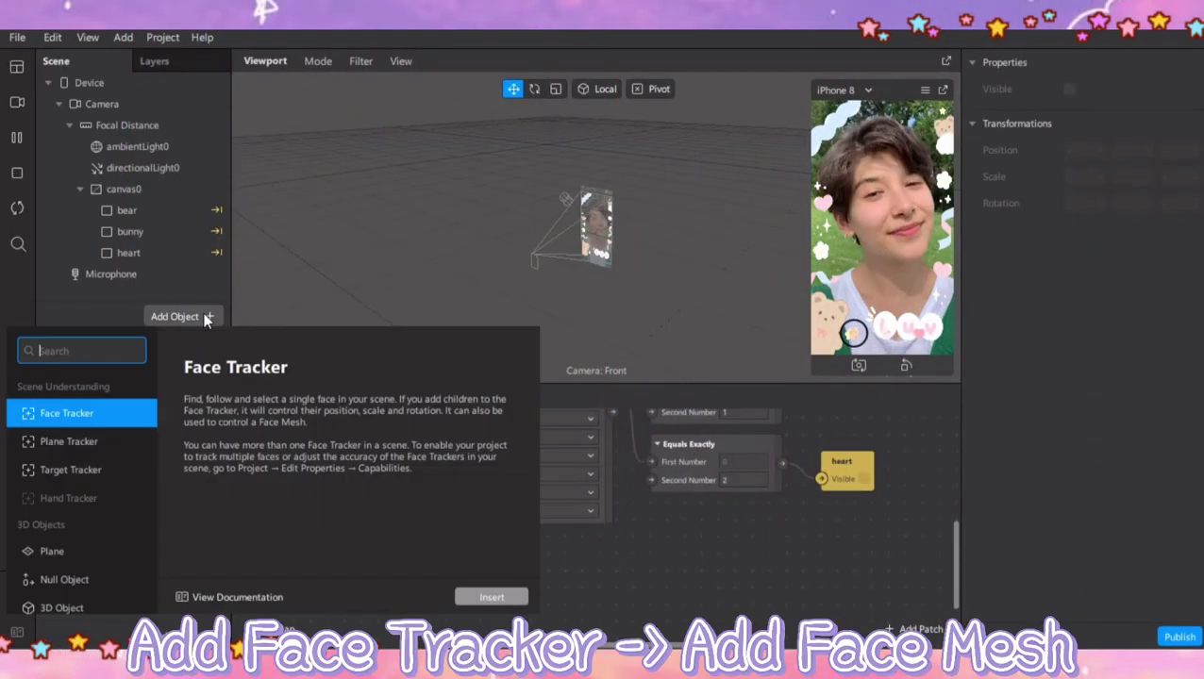
{"action": "left_click", "coordinate": [517, 596]}
{"action": "left_click", "coordinate": [175, 274]}
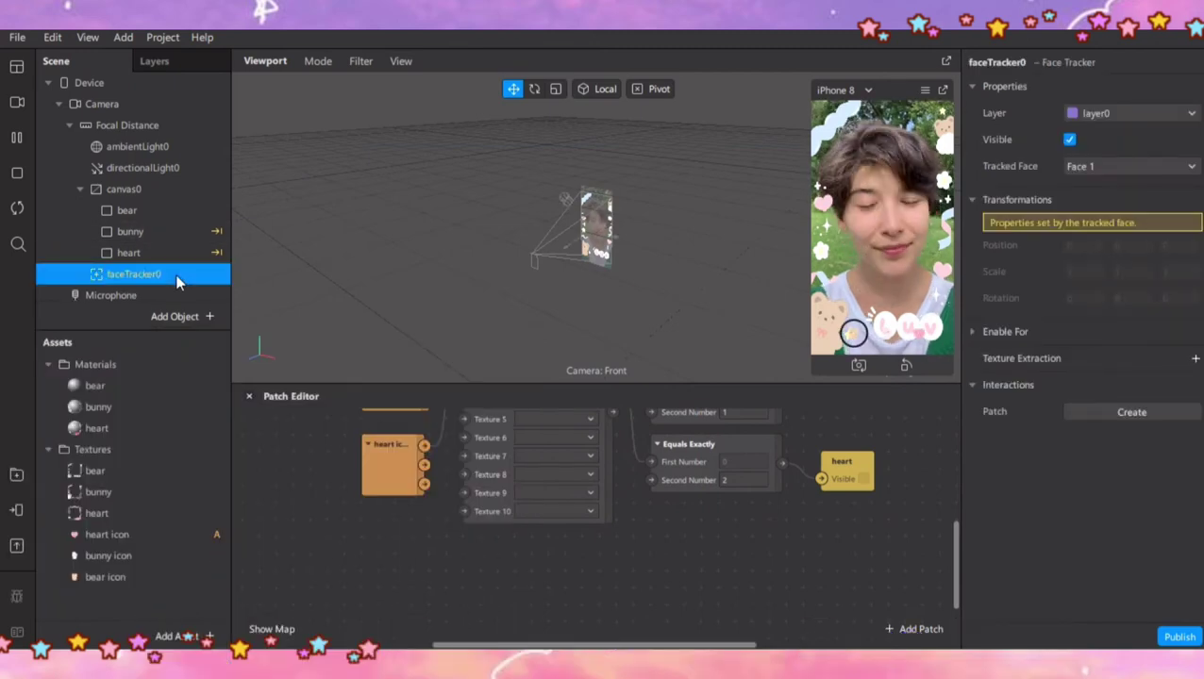
{"action": "right_click", "coordinate": [177, 281]}
{"action": "mouse_move", "coordinate": [226, 291]}
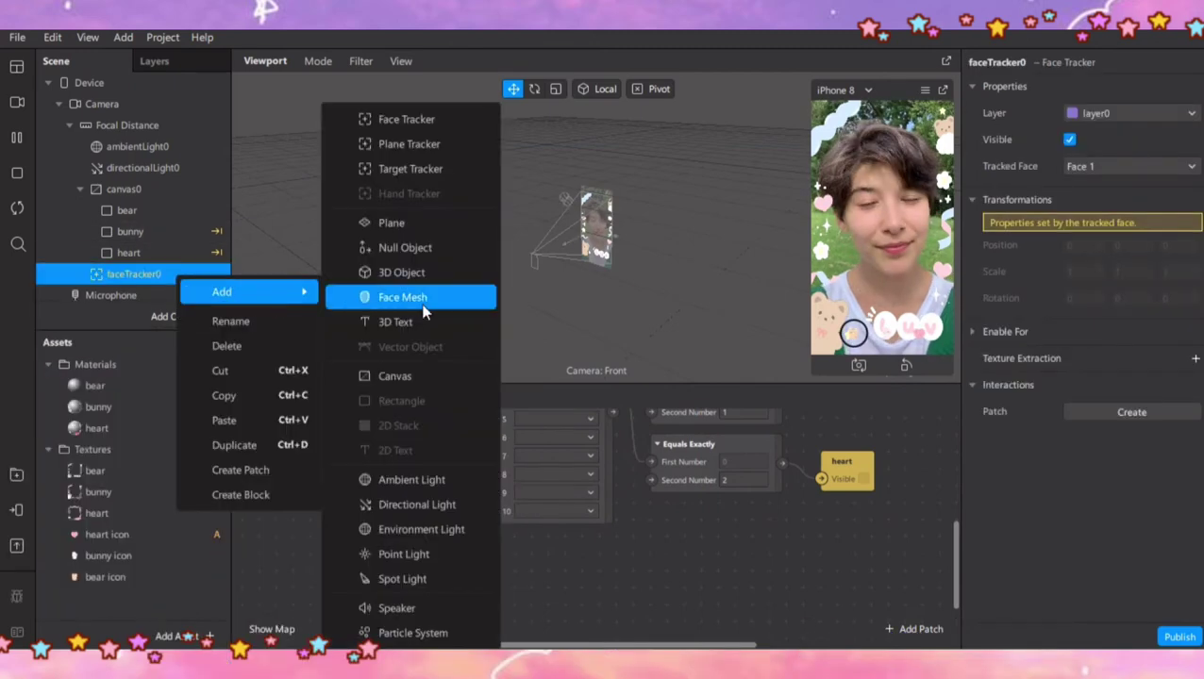
{"action": "left_click", "coordinate": [423, 298]}
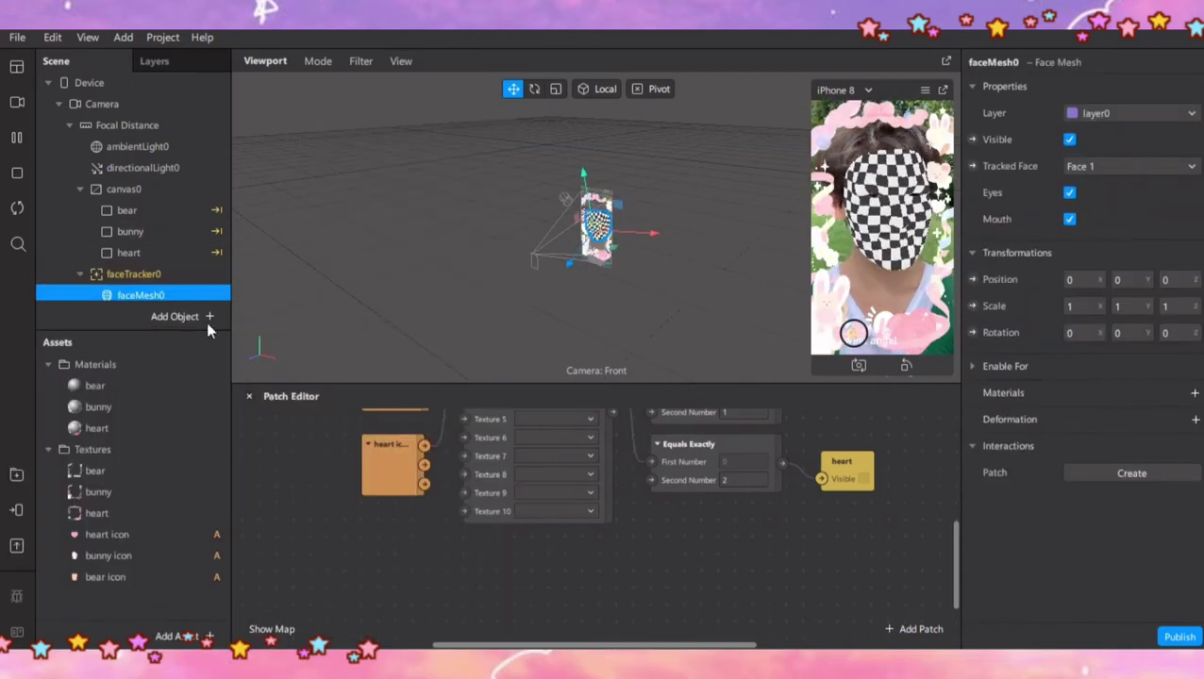
Add a deformation to the face mesh using yourMesh (24).obj from the Downloads folder
{"action": "left_click", "coordinate": [1194, 418]}
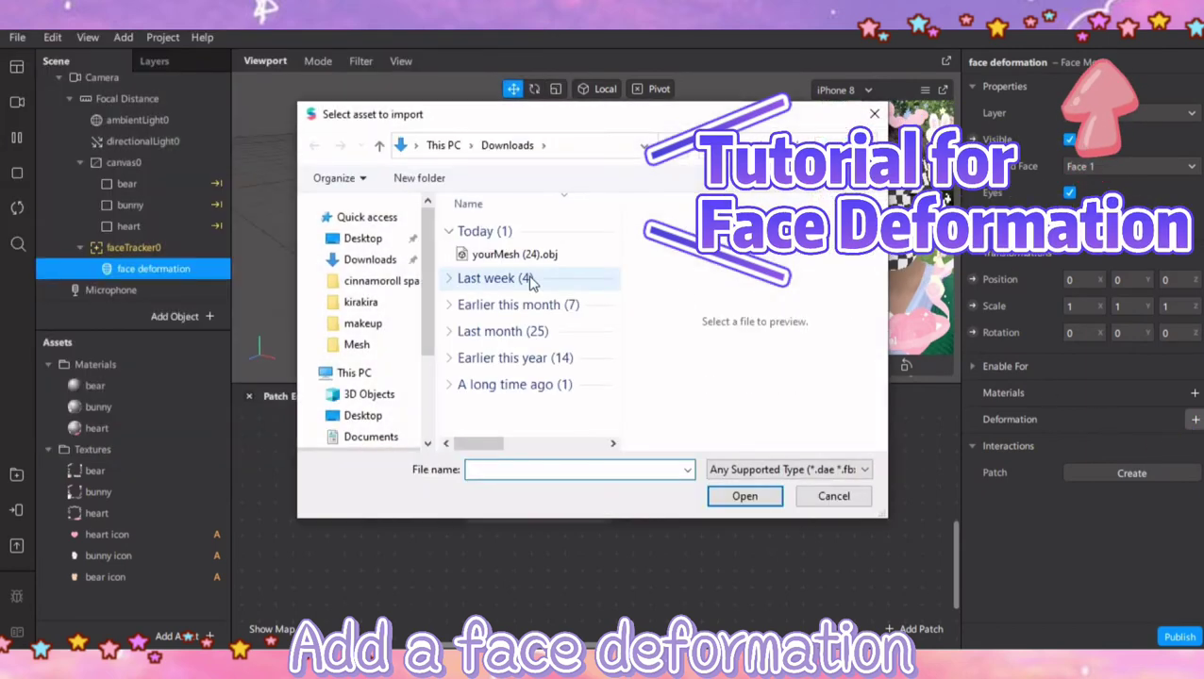
{"action": "left_click", "coordinate": [534, 256]}
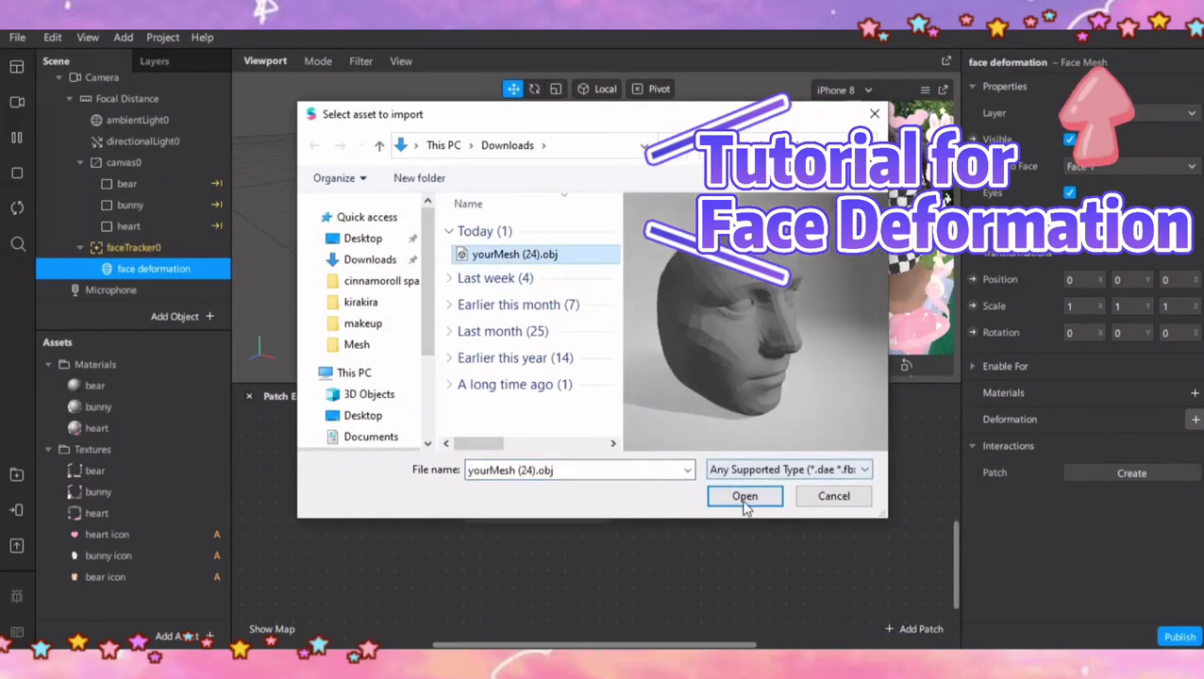
{"action": "left_click", "coordinate": [744, 496]}
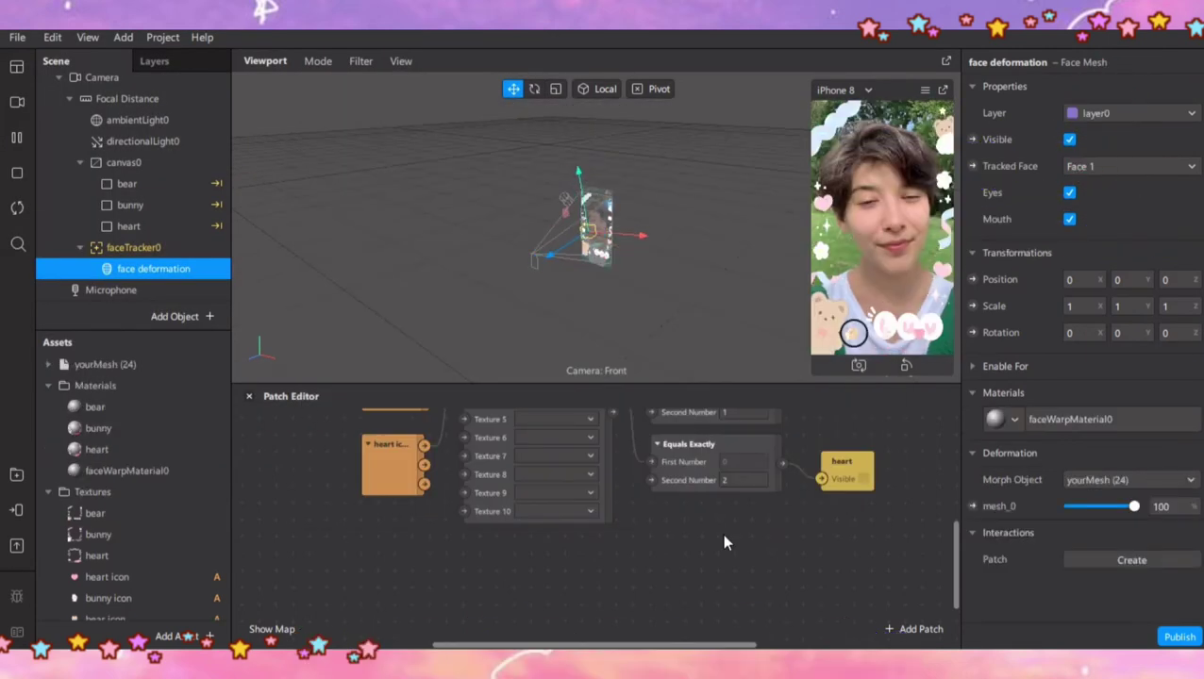
Add a Slider UI patch in the empty space below the Picker UI patch
{"action": "right_click", "coordinate": [479, 567]}
{"action": "type", "text": "sli"}
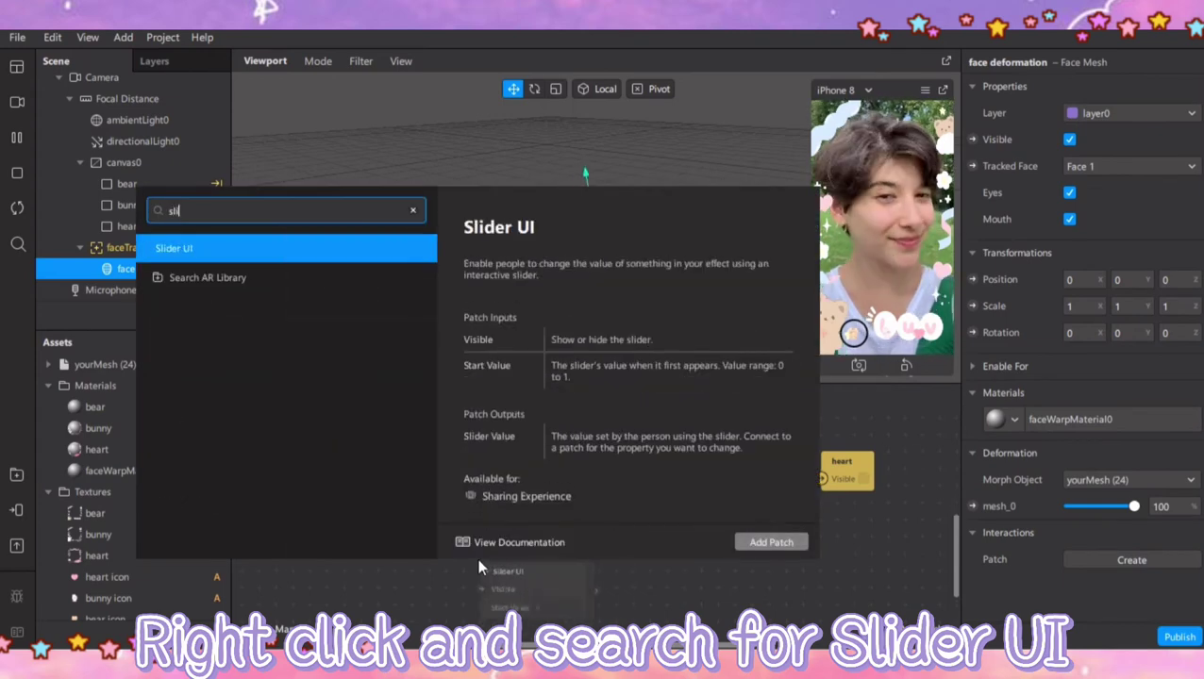
{"action": "key", "text": "Return"}
{"action": "left_click_drag", "start_coordinate": [565, 573], "coordinate": [520, 564]}
Create a patch for the face mesh's mesh_0 weight and connect the Slider UI output to its Weight input
{"action": "left_click", "coordinate": [973, 505]}
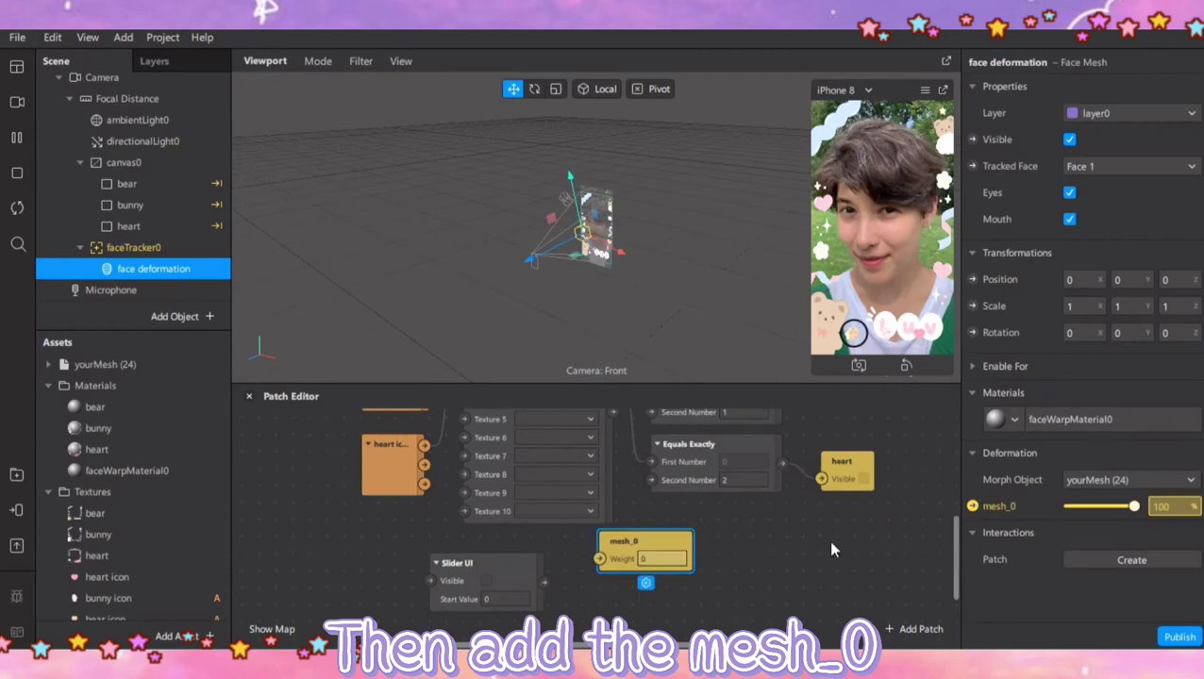
{"action": "left_click_drag", "start_coordinate": [642, 559], "coordinate": [628, 582]}
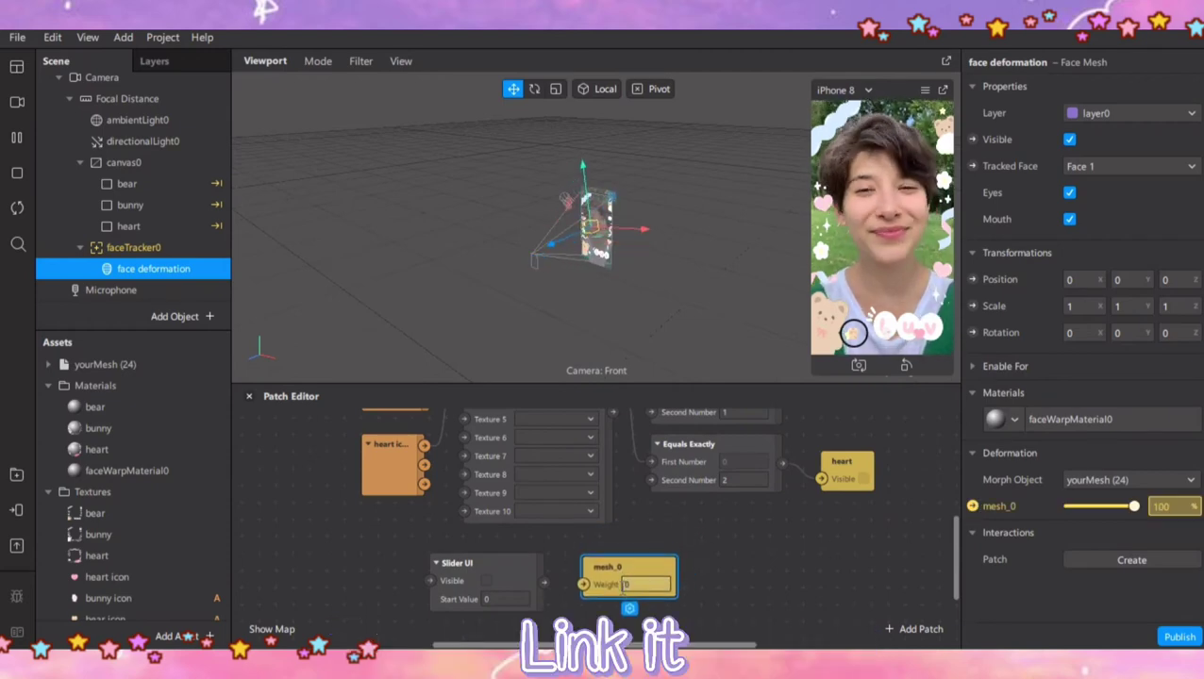
{"action": "left_click_drag", "start_coordinate": [542, 582], "coordinate": [583, 582]}
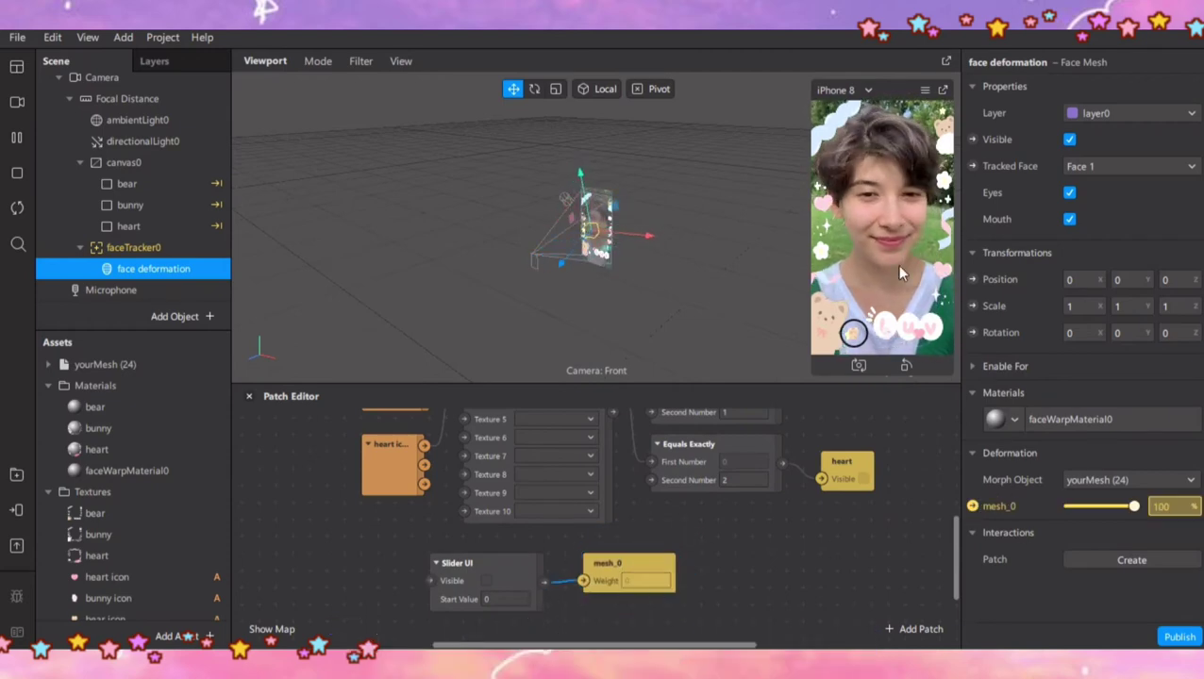
Pause the preview video, then detach the phone simulator into its own window and enlarge it
{"action": "left_click", "coordinate": [18, 141]}
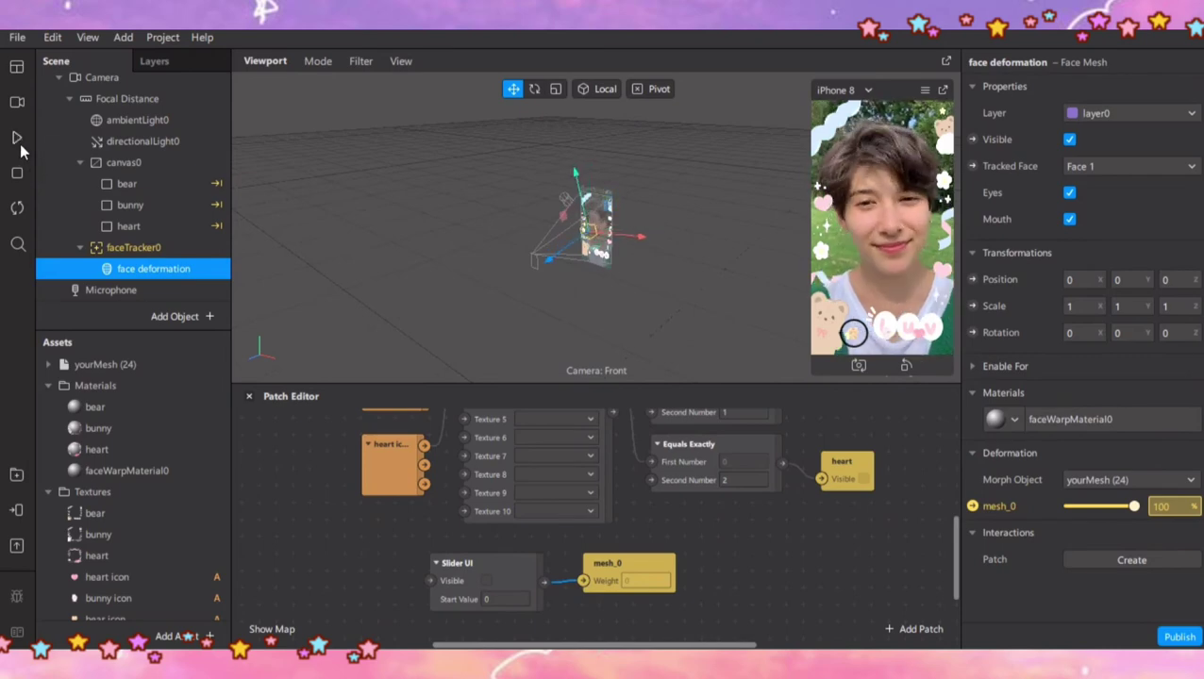
{"action": "left_click", "coordinate": [941, 94]}
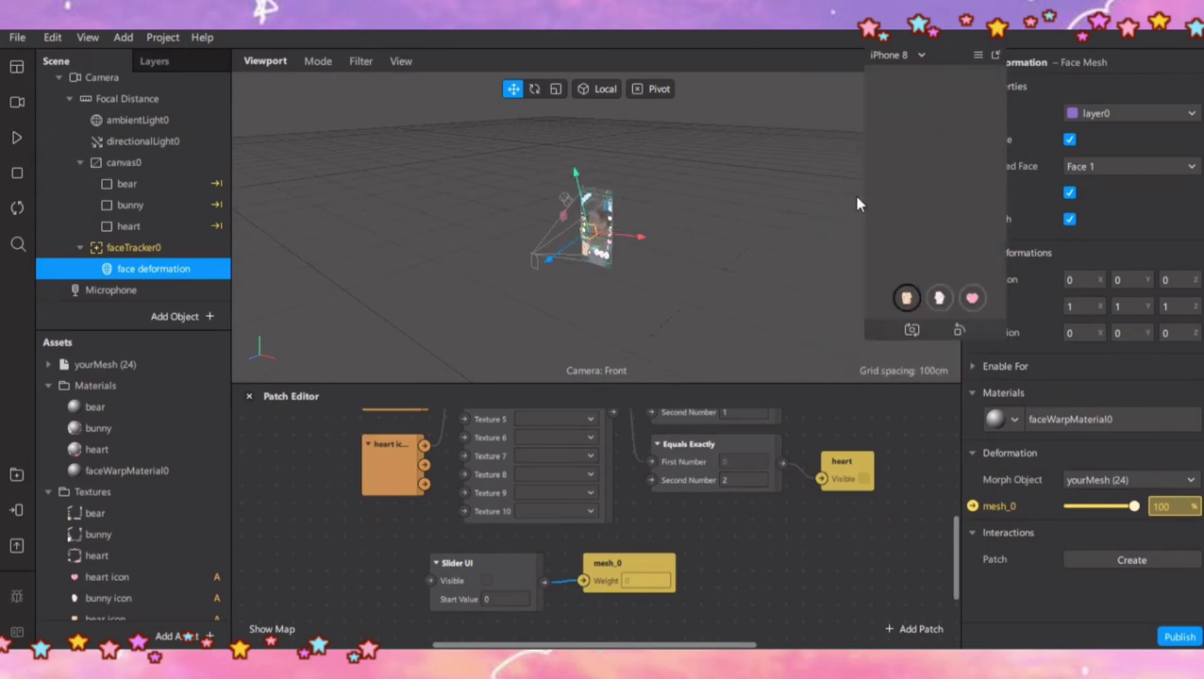
{"action": "left_click_drag", "start_coordinate": [858, 195], "coordinate": [714, 351]}
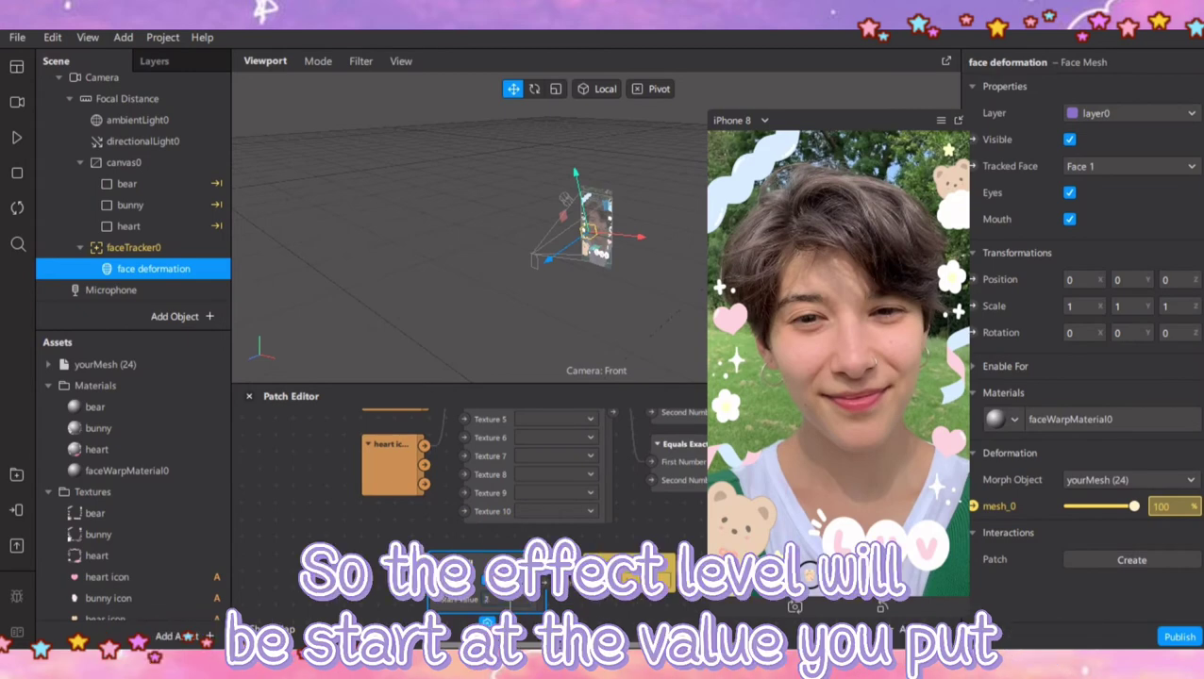
Set the Slider UI patch's Start Value to 0
{"action": "left_click", "coordinate": [523, 594]}
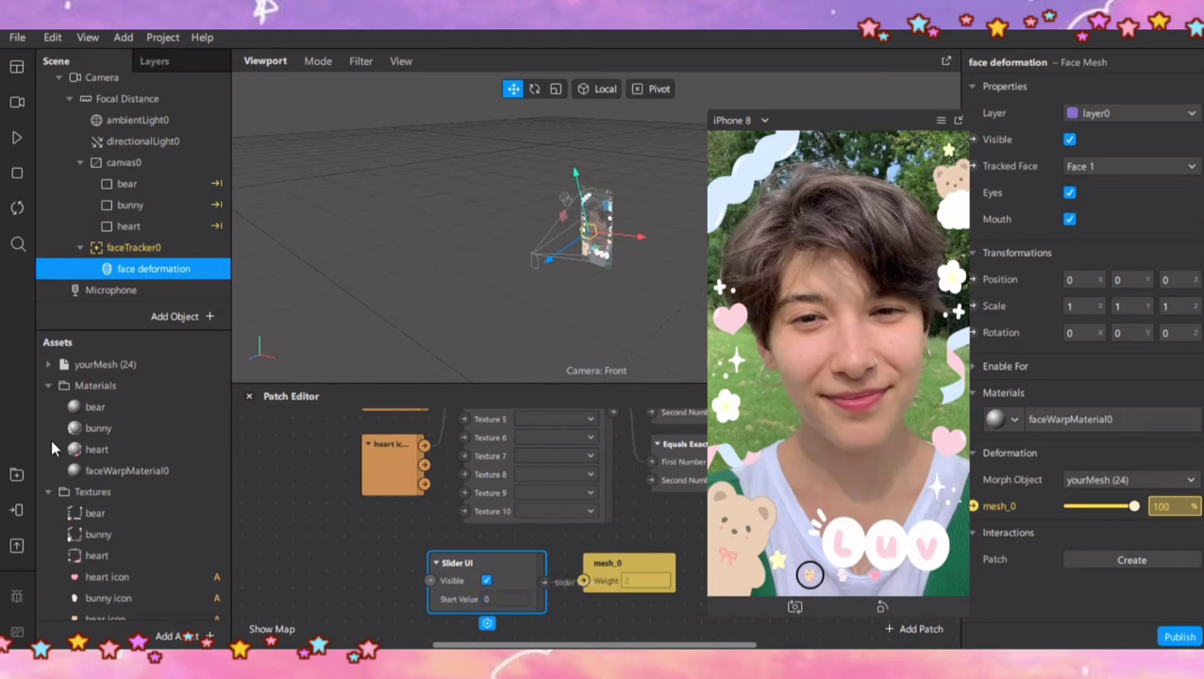
Send the effect to Facebook for an in-app preview
{"action": "left_click", "coordinate": [16, 509]}
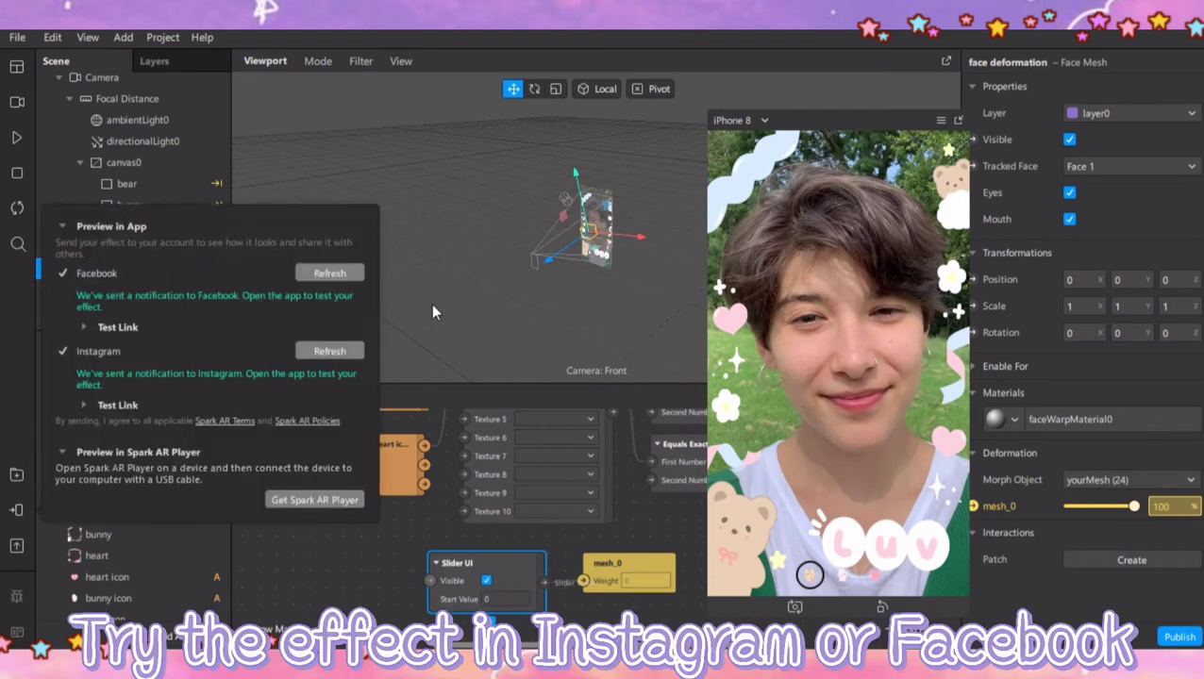
{"action": "left_click", "coordinate": [322, 279]}
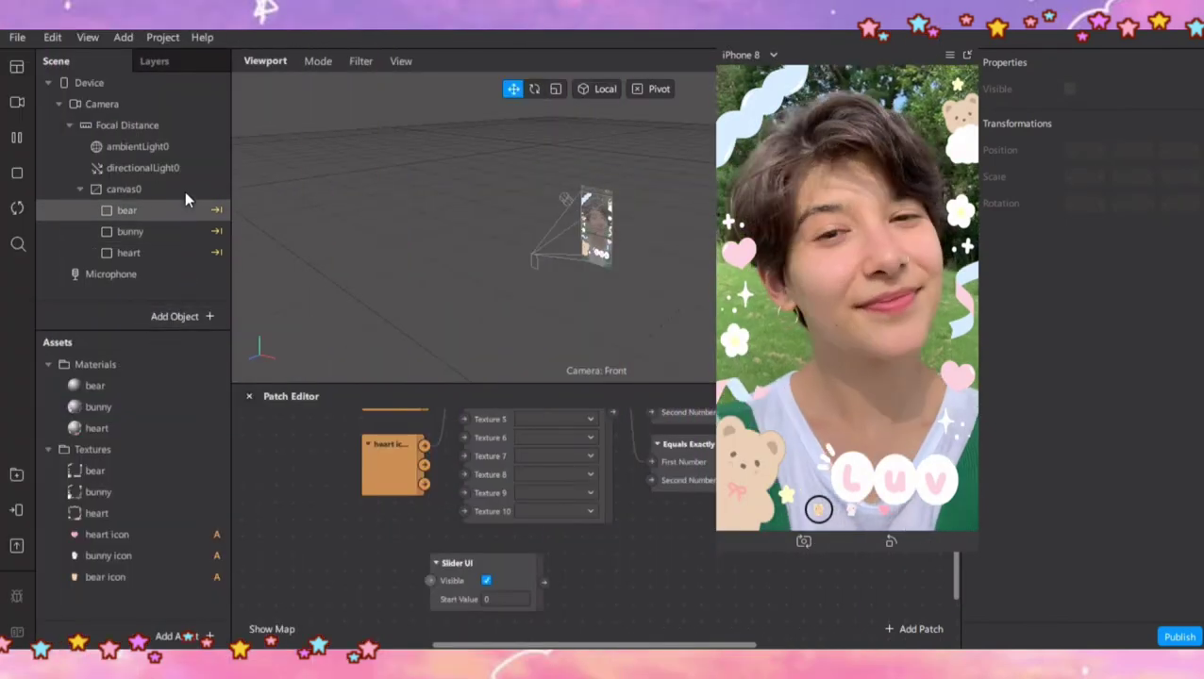
Add a rectangle under canvas0 and rename it sparkle
{"action": "left_click", "coordinate": [184, 190]}
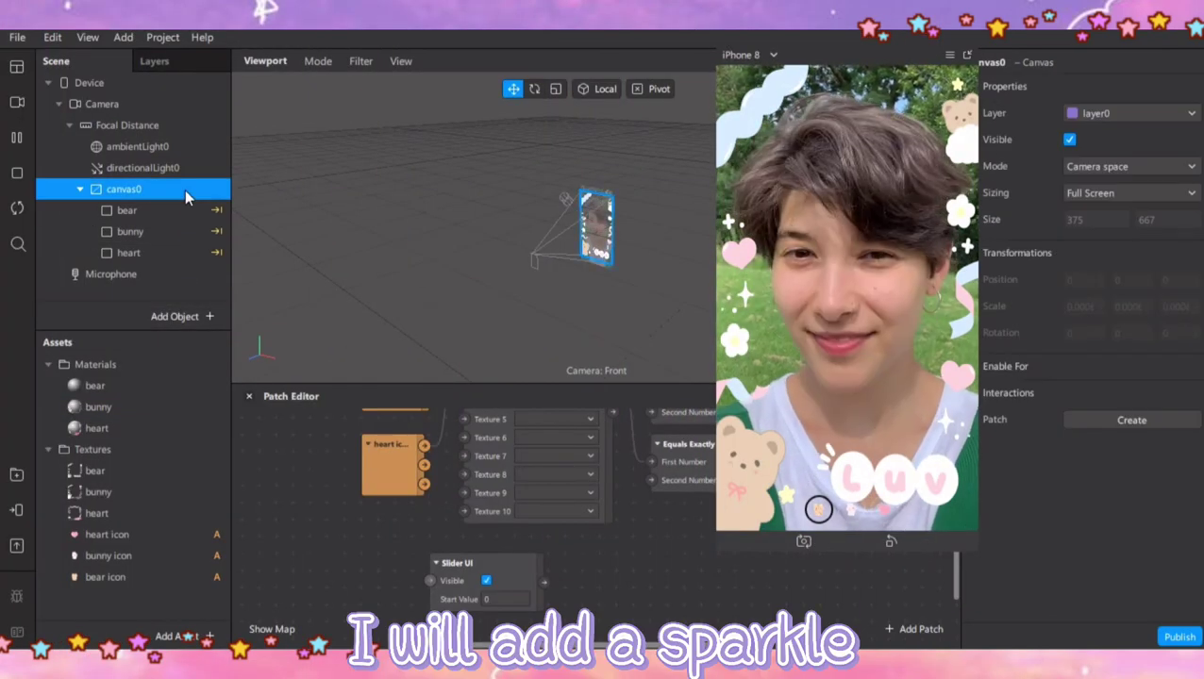
{"action": "right_click", "coordinate": [184, 189]}
{"action": "mouse_move", "coordinate": [264, 207]}
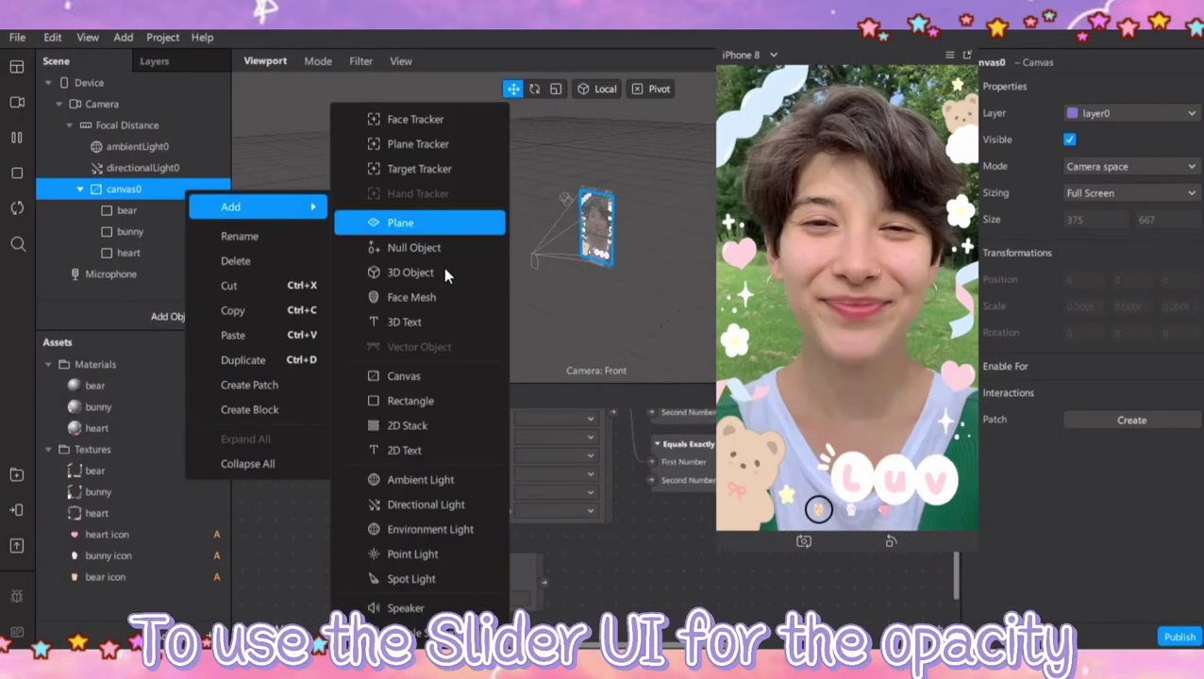
{"action": "left_click", "coordinate": [397, 400]}
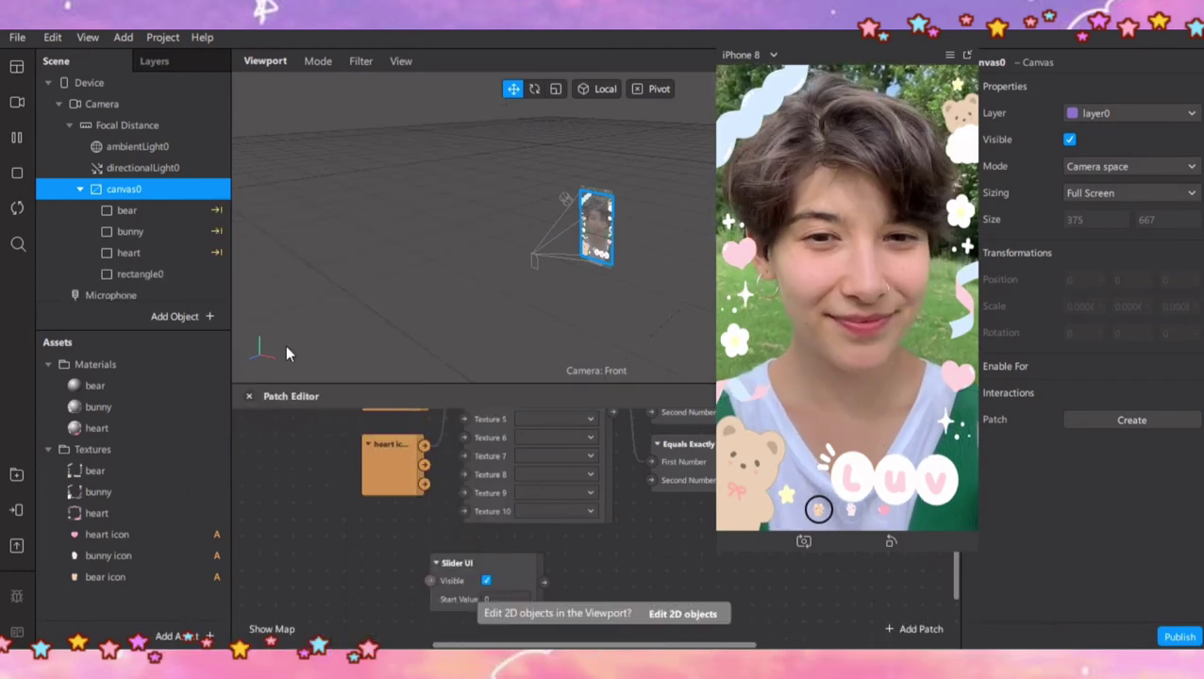
{"action": "double_click", "coordinate": [165, 273]}
{"action": "type", "text": "sparkle"}
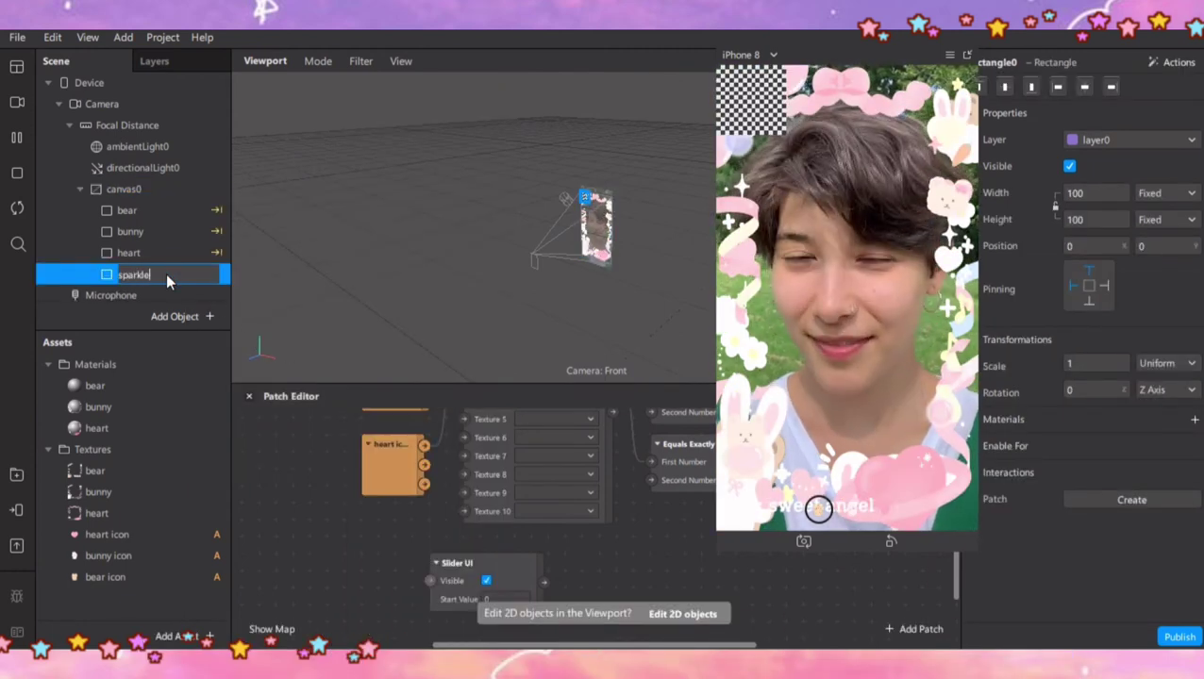
{"action": "key", "text": "Return"}
Make the sparkle rectangle fill the canvas width and height and pin it to all four edges
{"action": "left_click", "coordinate": [1094, 194]}
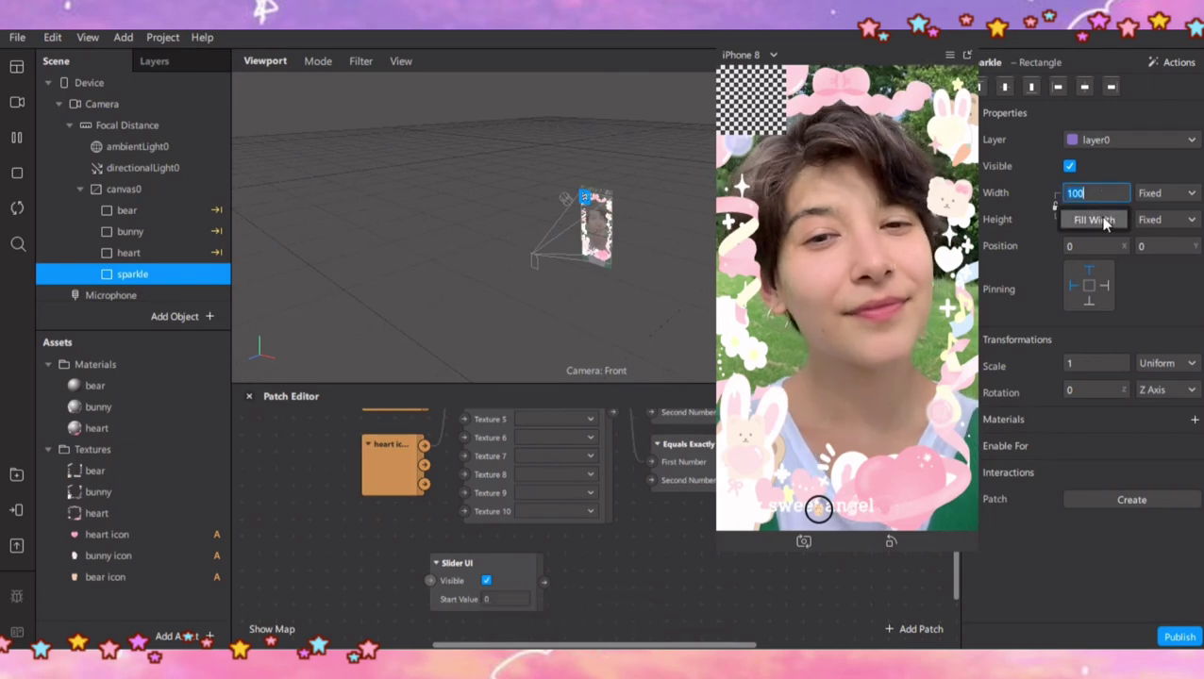
{"action": "left_click", "coordinate": [1095, 220]}
{"action": "left_click", "coordinate": [1095, 218]}
{"action": "left_click", "coordinate": [1094, 246]}
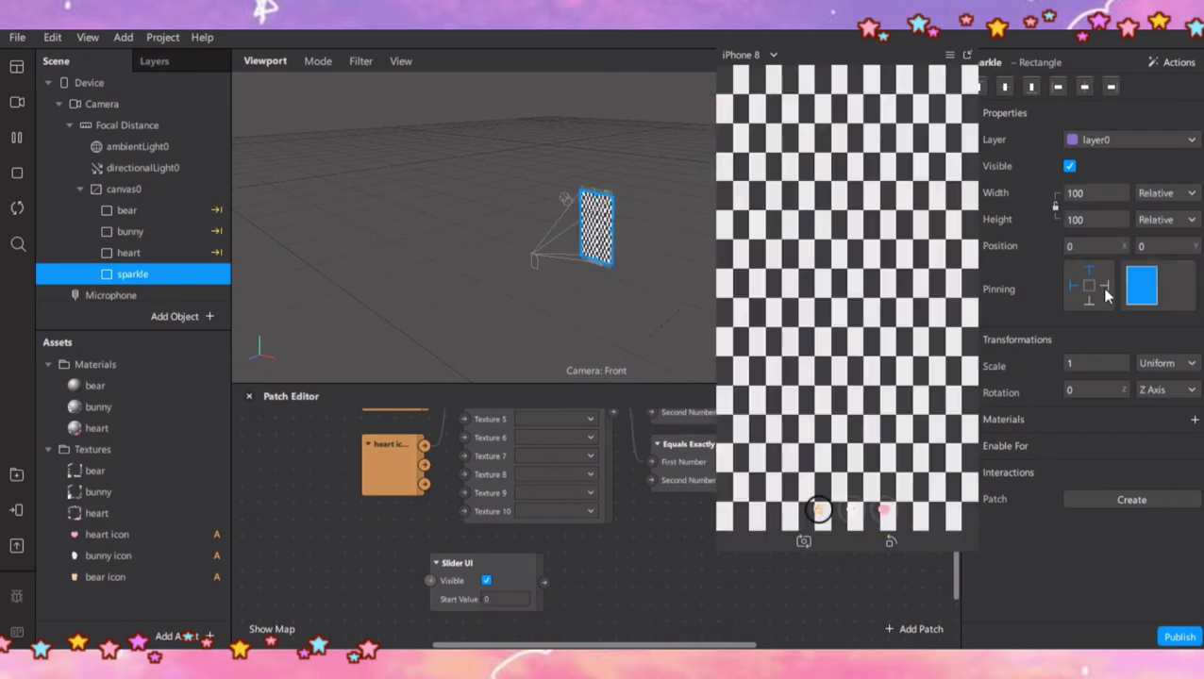
{"action": "left_click", "coordinate": [1103, 286]}
{"action": "left_click", "coordinate": [1089, 302]}
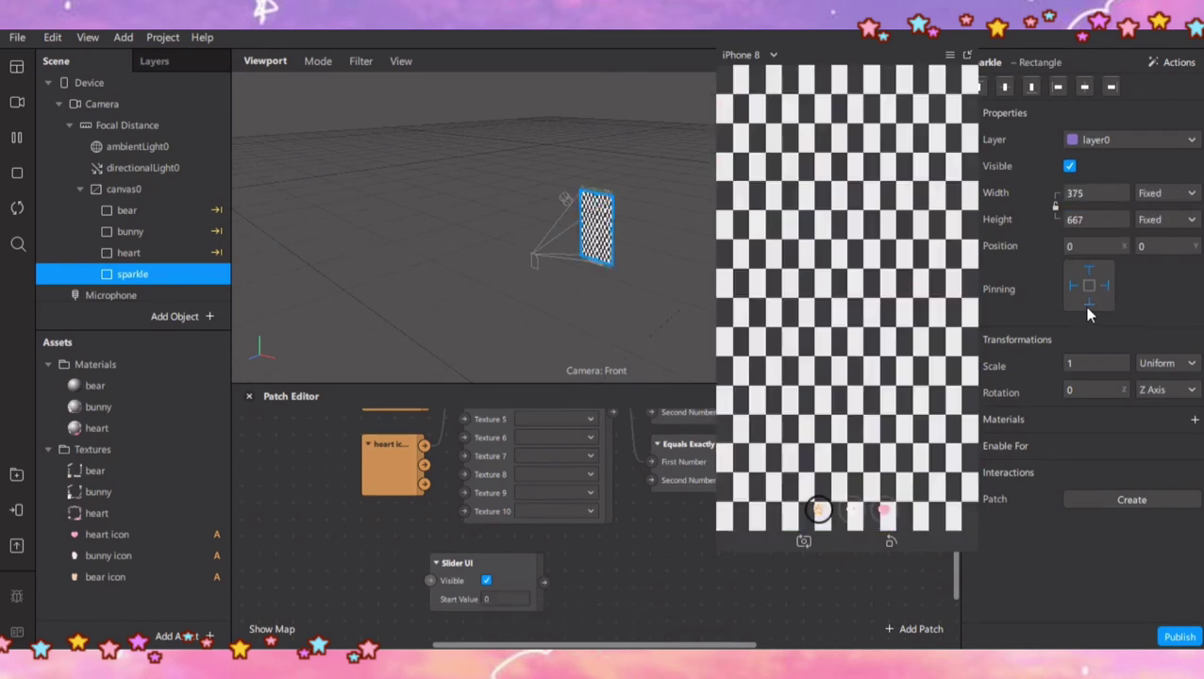
Create a new material for the sparkle rectangle and rename it sparkle
{"action": "left_click", "coordinate": [1194, 421]}
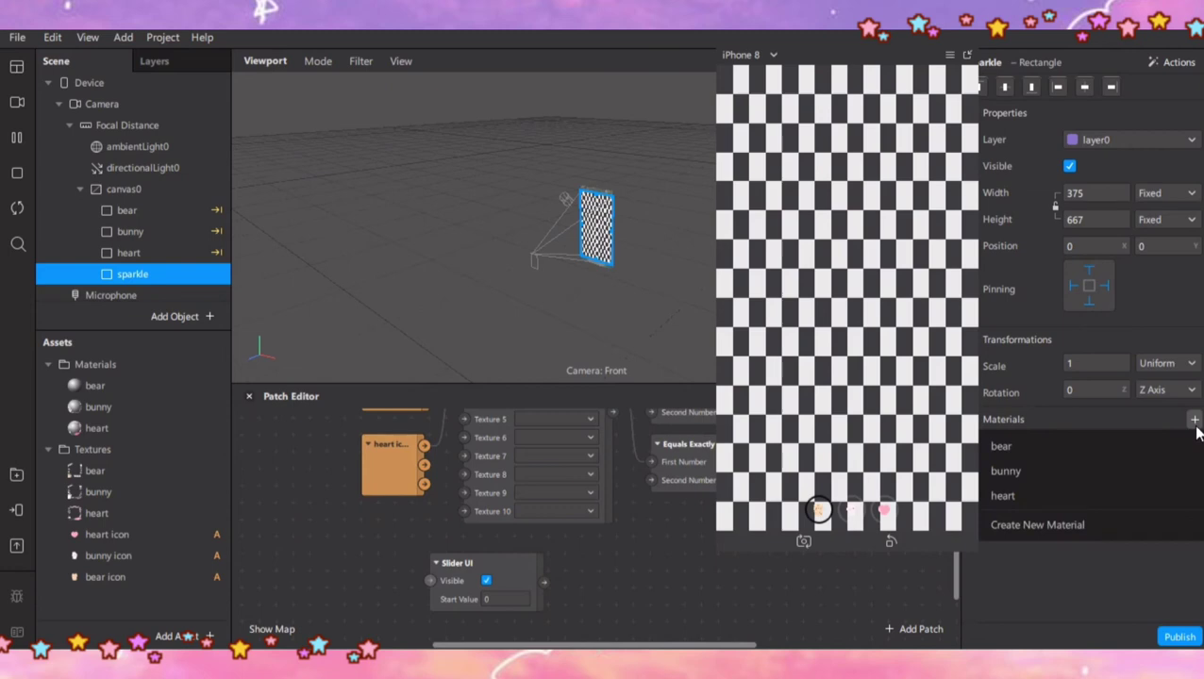
{"action": "left_click", "coordinate": [1078, 526]}
{"action": "double_click", "coordinate": [133, 450]}
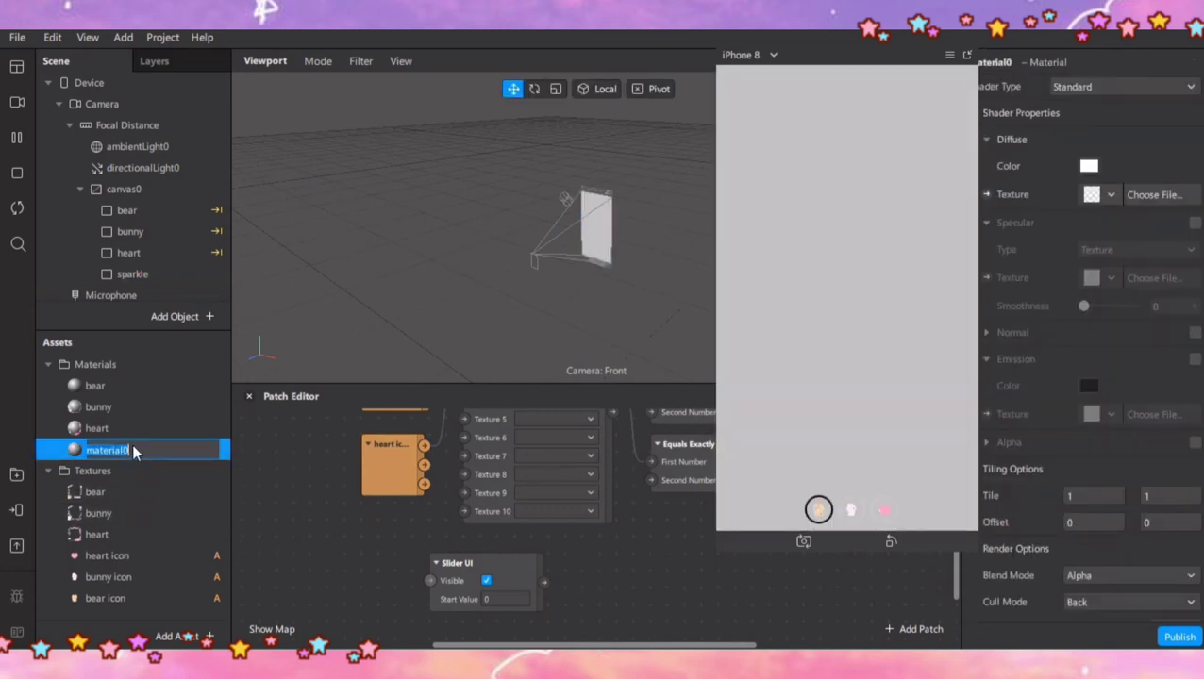
{"action": "type", "text": "sparkle"}
{"action": "key", "text": "Return"}
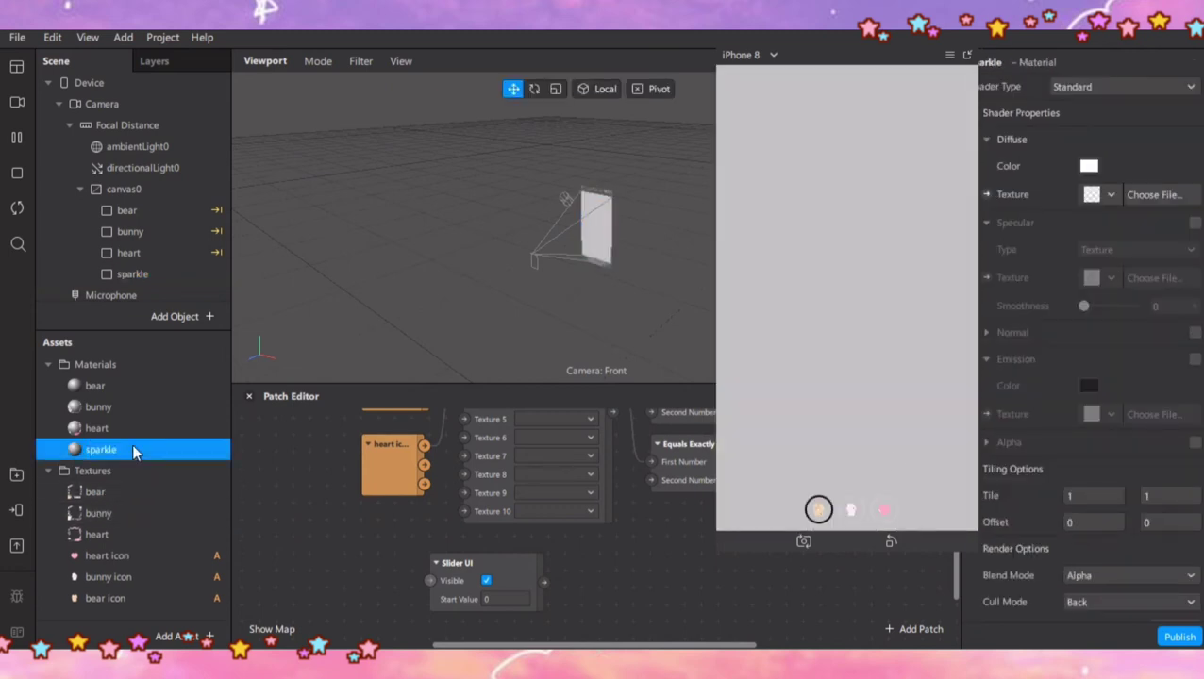
Set the sparkle material's shader type to Flat and import sparkle.PNG as its diffuse texture
{"action": "left_click", "coordinate": [1081, 91]}
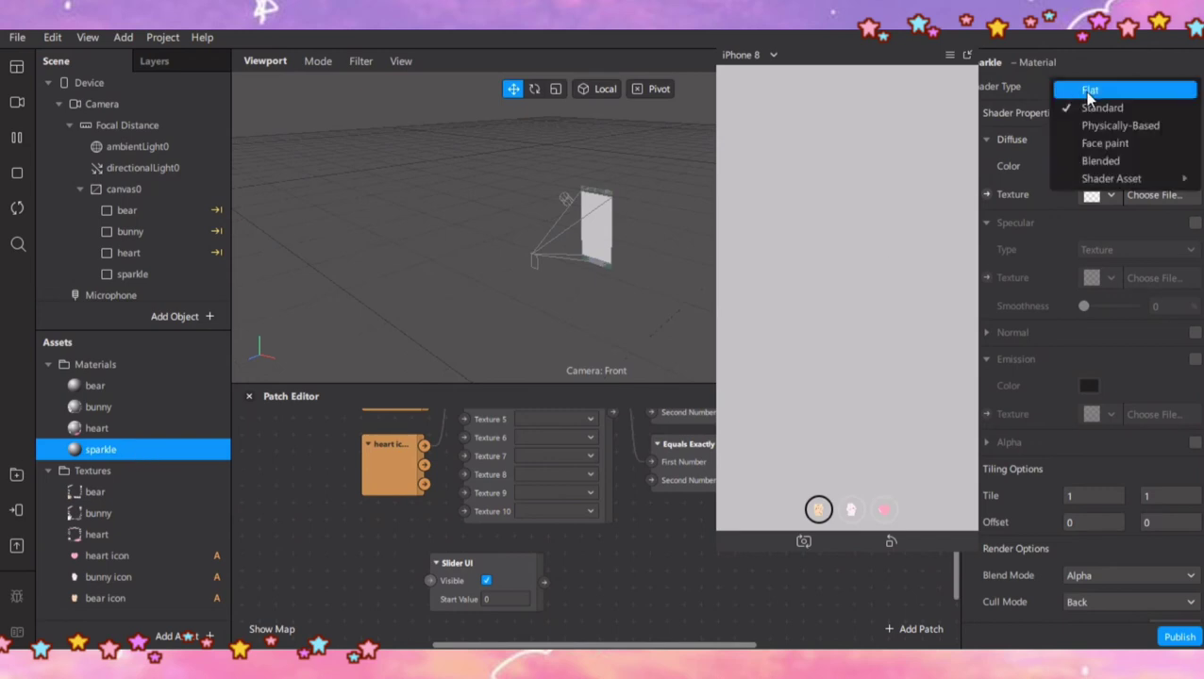
{"action": "left_click", "coordinate": [1076, 16]}
{"action": "left_click", "coordinate": [1109, 195]}
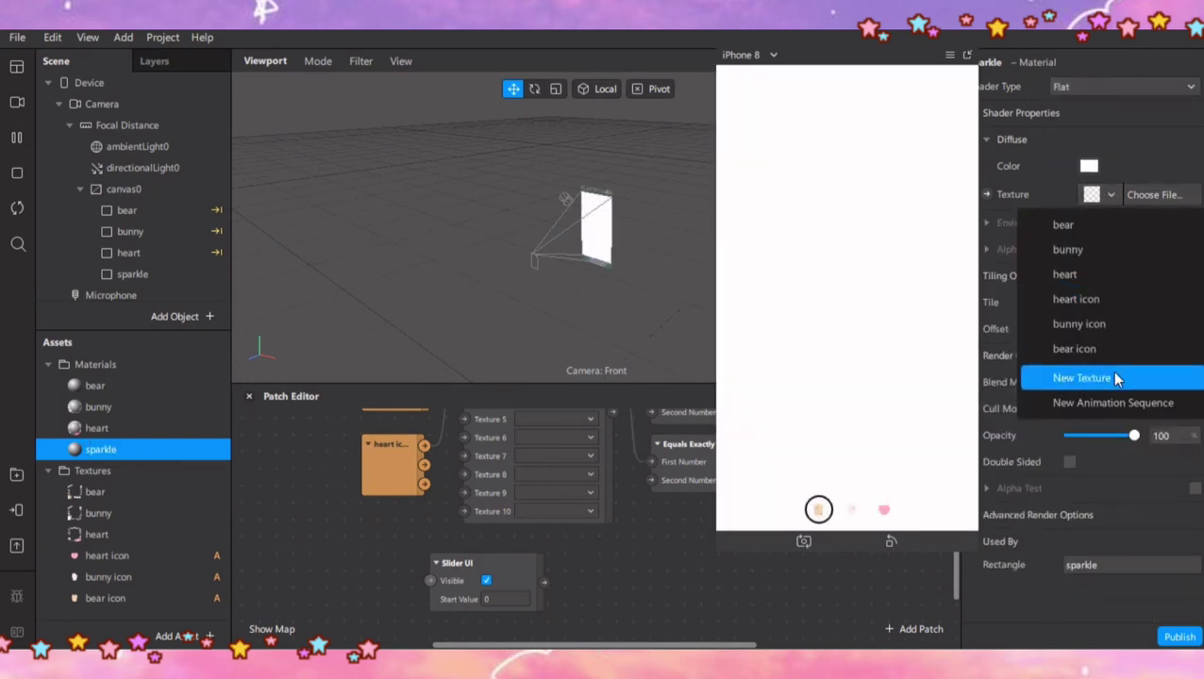
{"action": "left_click", "coordinate": [1082, 378]}
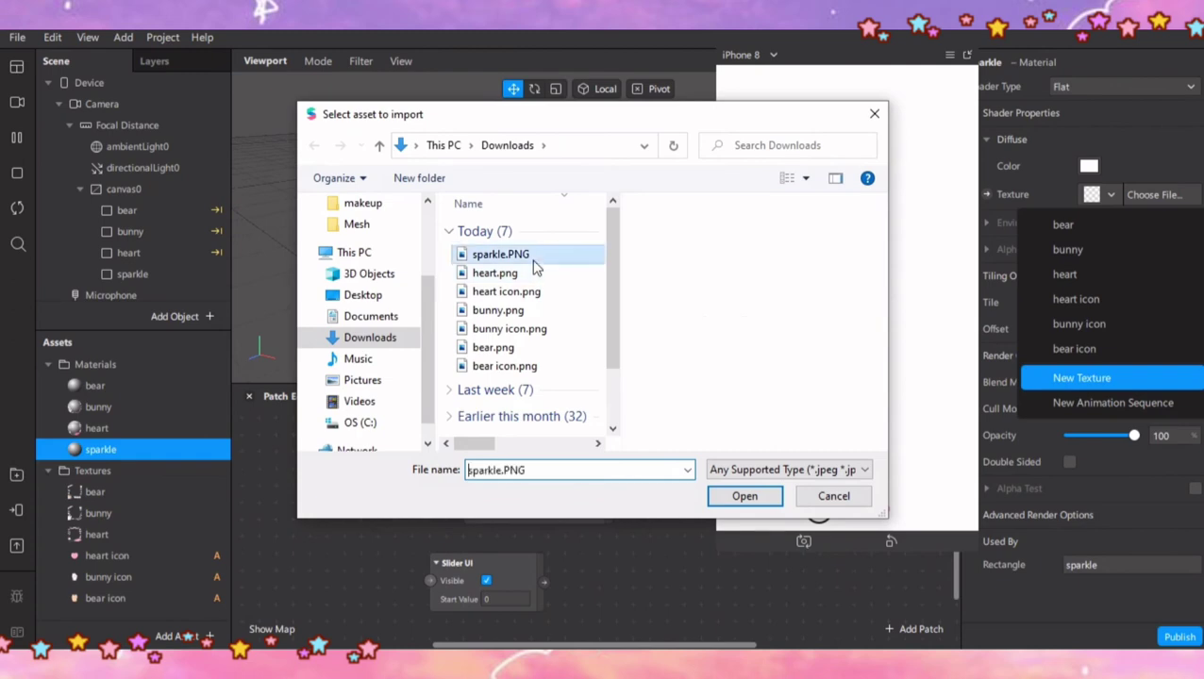
{"action": "double_click", "coordinate": [534, 268]}
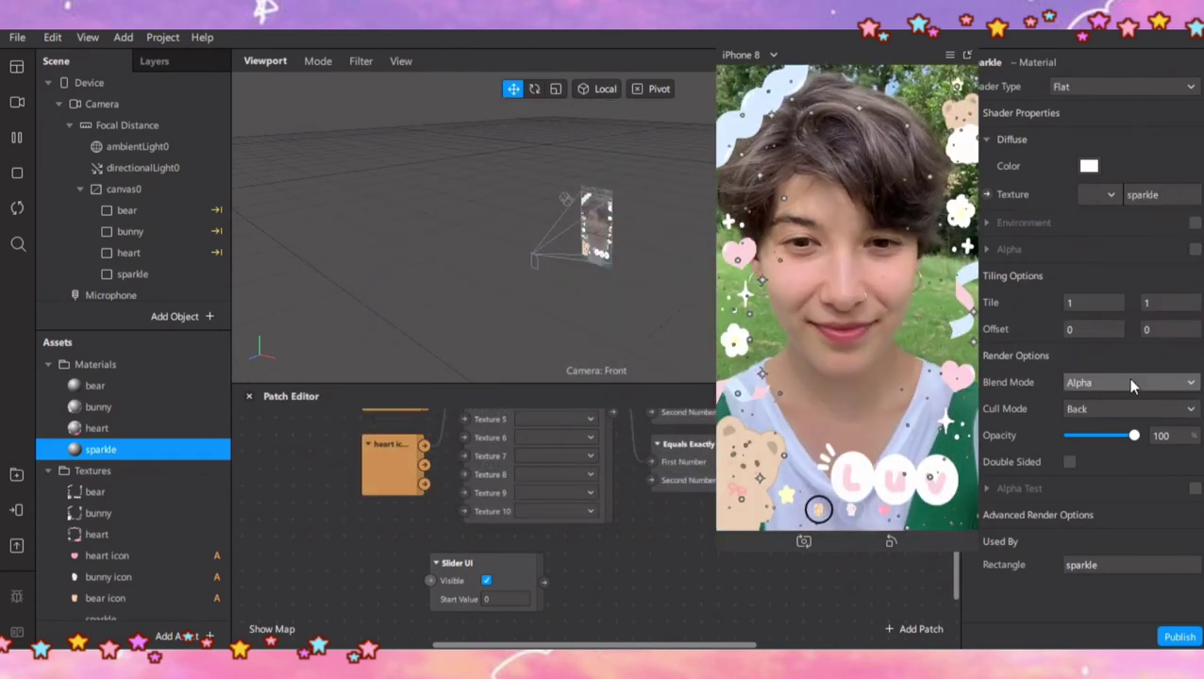
Set the sparkle material's blend mode to Screen and turn off its depth test and write-to-depth options
{"action": "left_click", "coordinate": [1132, 387]}
{"action": "left_click", "coordinate": [1122, 491]}
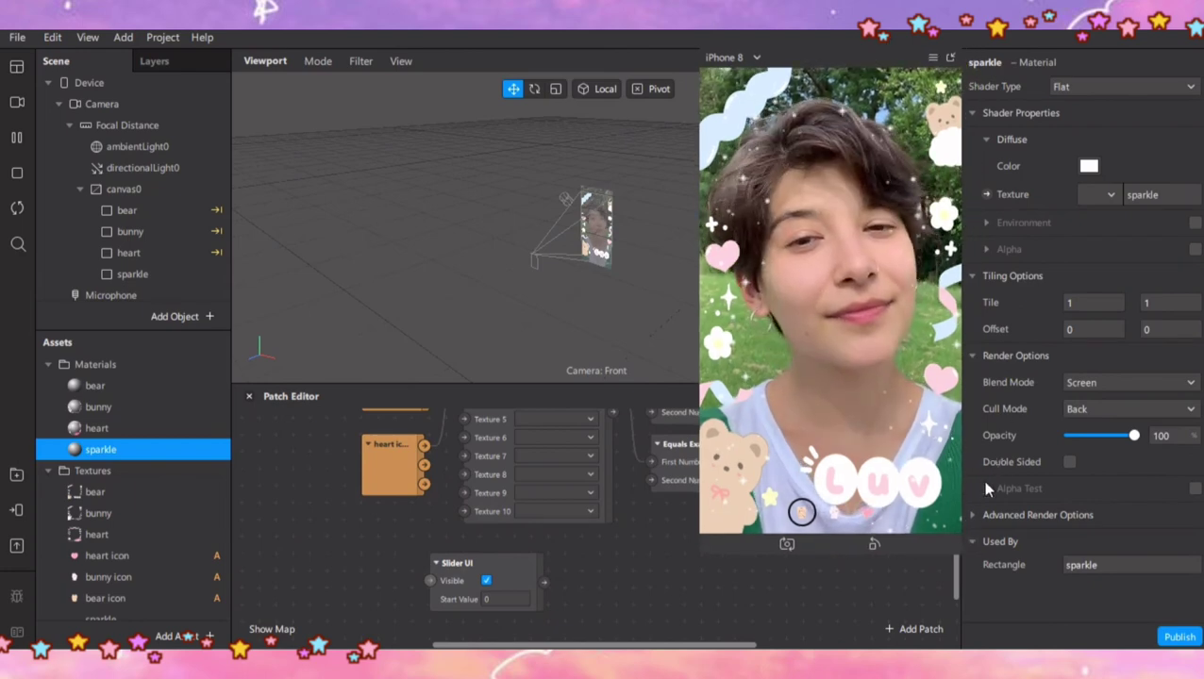
{"action": "left_click", "coordinate": [973, 515]}
{"action": "left_click", "coordinate": [1069, 569]}
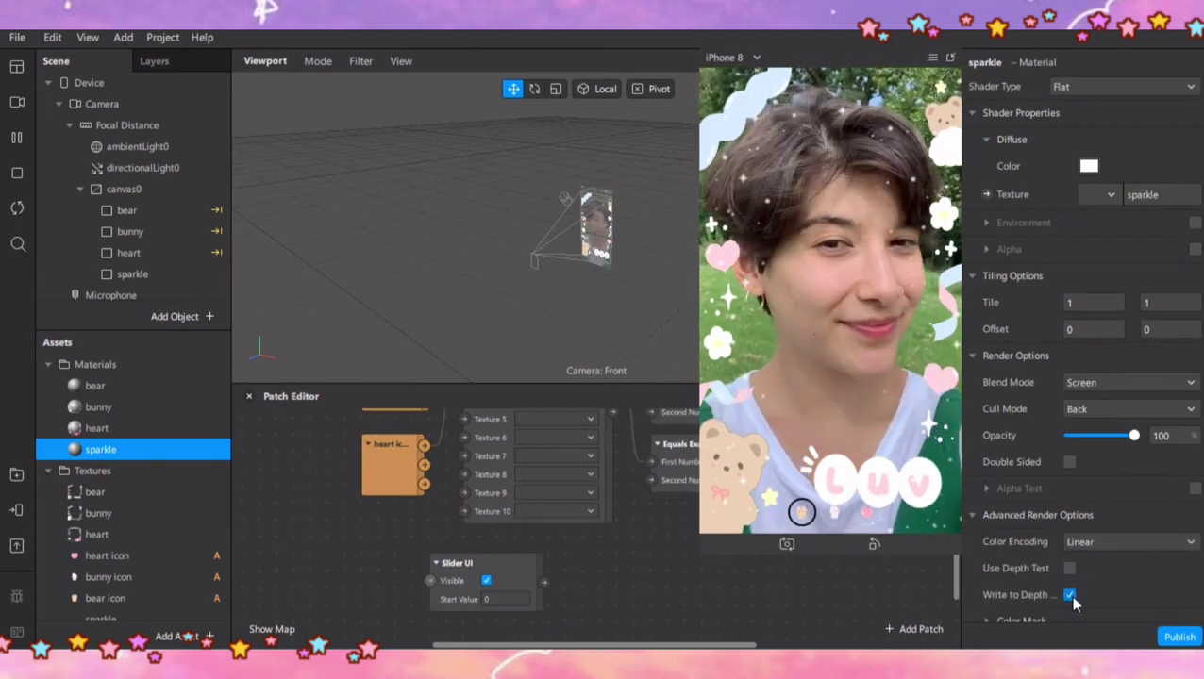
{"action": "left_click", "coordinate": [1070, 595]}
Set the sparkle texture's compression to None for iOS, Android and Older Android
{"action": "scroll", "coordinate": [154, 533], "scroll_direction": "down", "scroll_amount": 1}
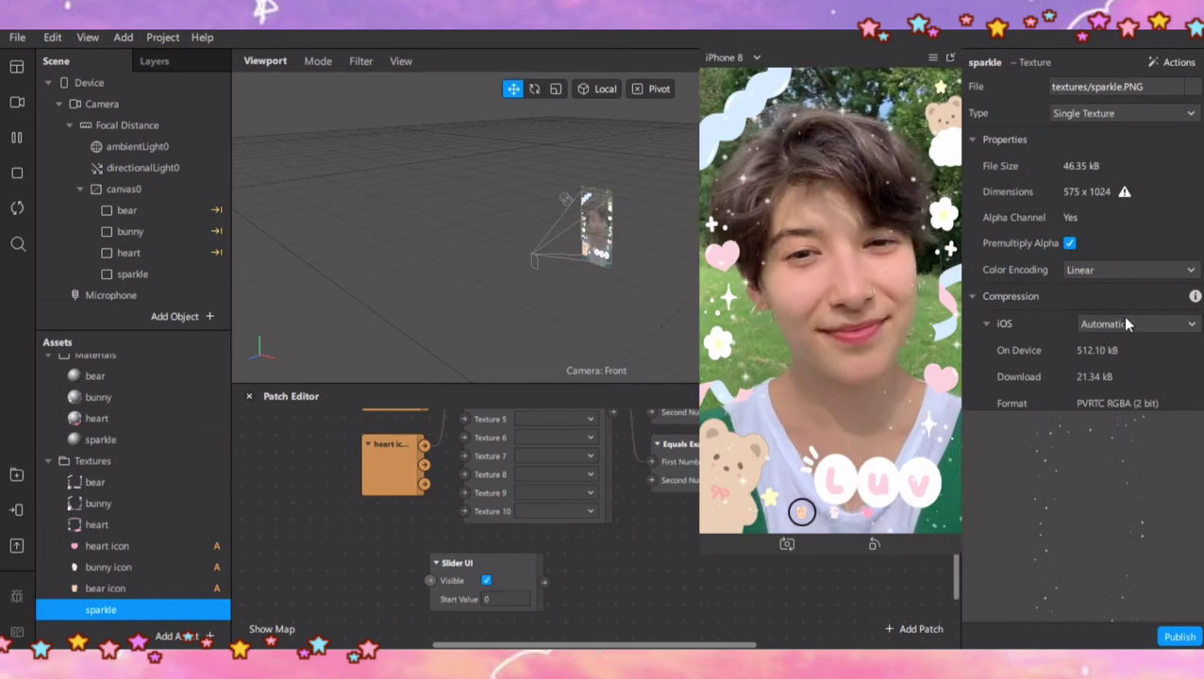
{"action": "left_click", "coordinate": [1121, 317]}
{"action": "left_click", "coordinate": [1129, 360]}
{"action": "scroll", "coordinate": [1127, 340], "scroll_direction": "down", "scroll_amount": 2}
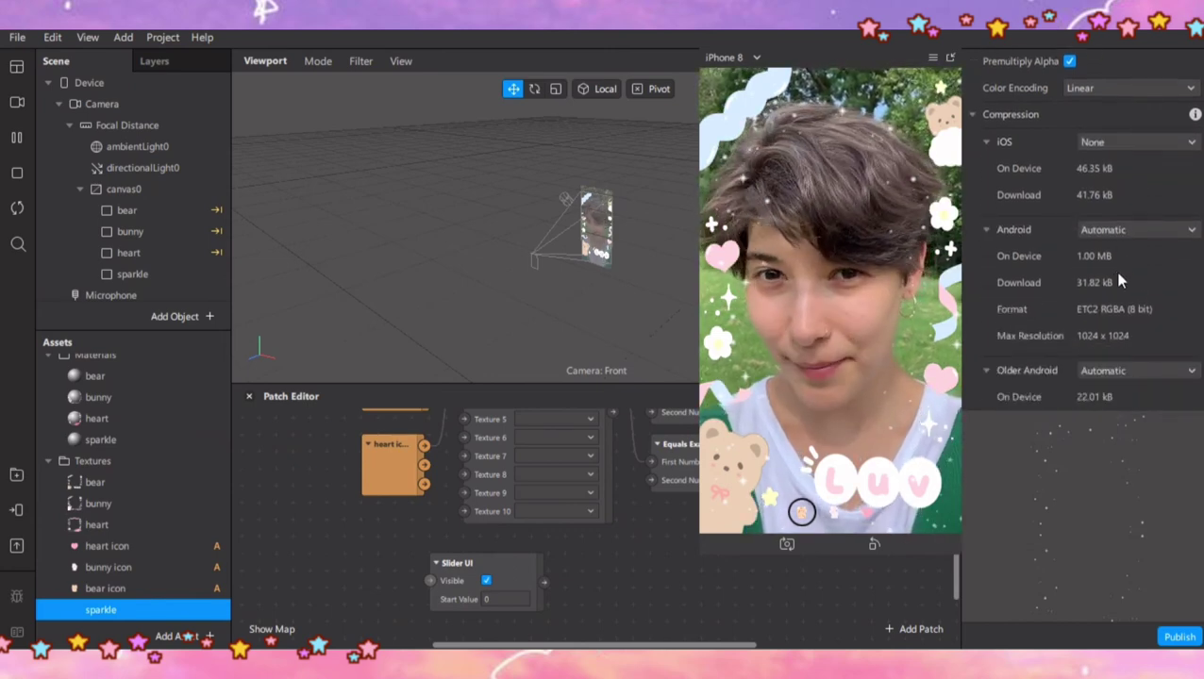
{"action": "scroll", "coordinate": [1119, 280], "scroll_direction": "down", "scroll_amount": 1}
{"action": "left_click", "coordinate": [1127, 186]}
{"action": "left_click", "coordinate": [1120, 228]}
{"action": "left_click", "coordinate": [1134, 272]}
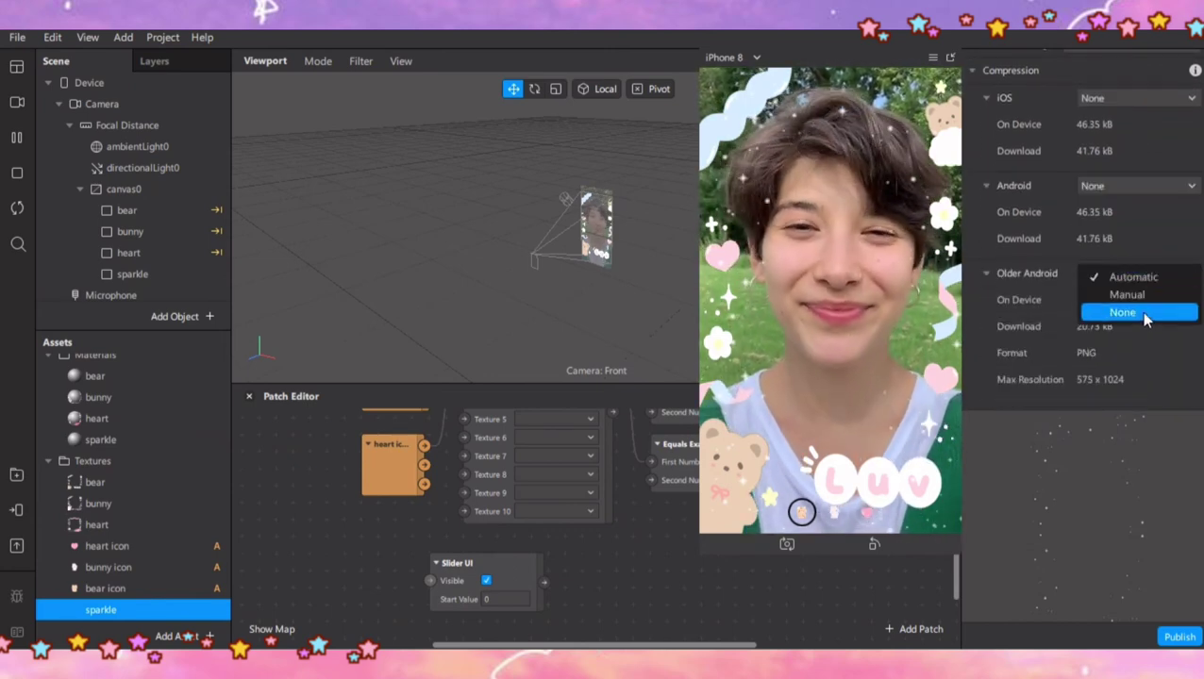
{"action": "left_click", "coordinate": [1142, 314]}
Create a patch for the sparkle material's diffuse texture and add the sparkle texture to the Patch Editor
{"action": "double_click", "coordinate": [101, 439]}
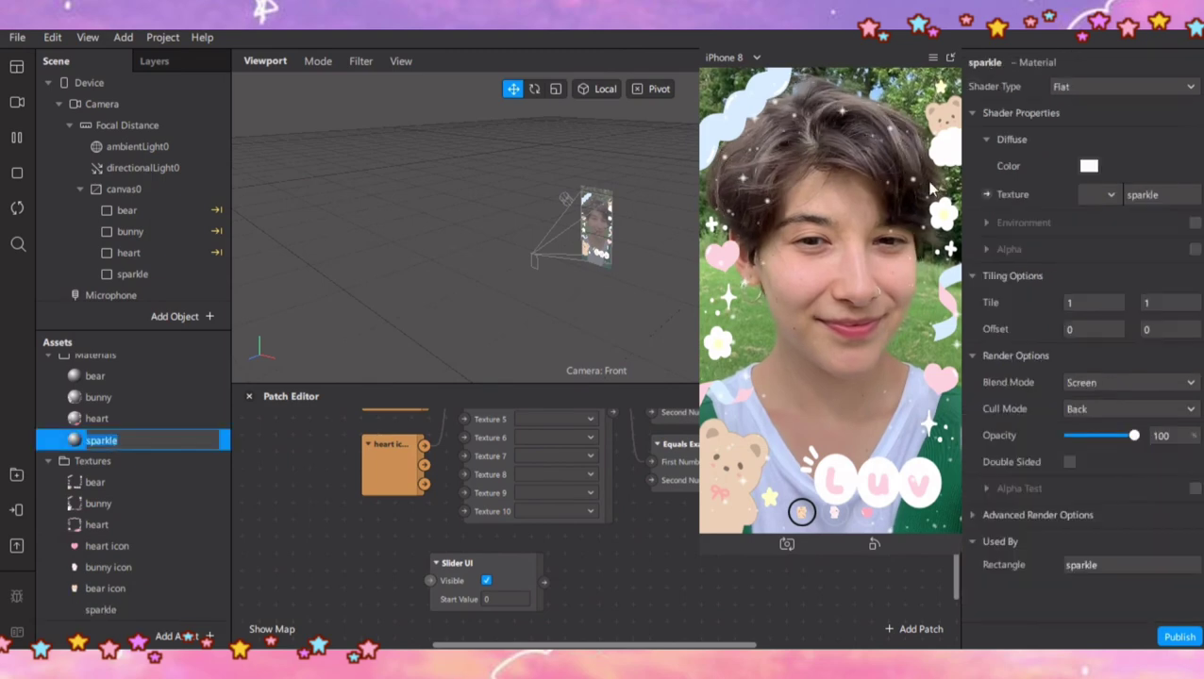
{"action": "left_click", "coordinate": [986, 193]}
{"action": "left_click_drag", "start_coordinate": [672, 566], "coordinate": [762, 588]}
{"action": "left_click", "coordinate": [517, 574]}
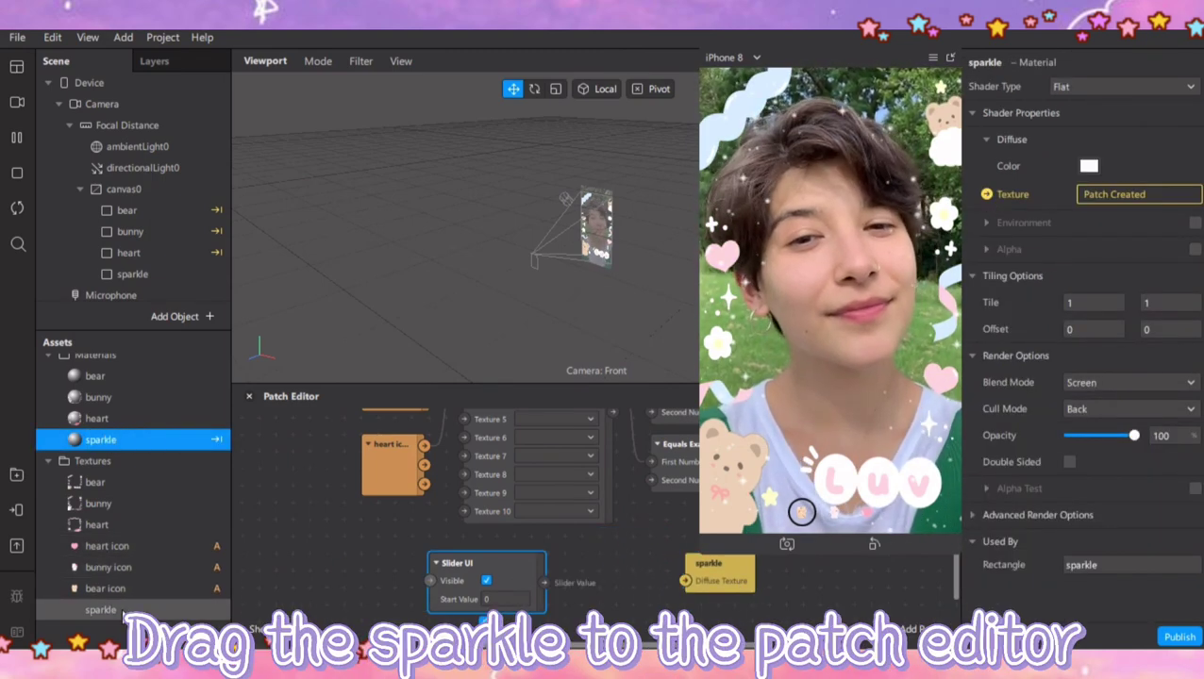
{"action": "left_click_drag", "start_coordinate": [113, 610], "coordinate": [360, 590]}
{"action": "scroll", "coordinate": [540, 530], "scroll_direction": "down", "scroll_amount": 1}
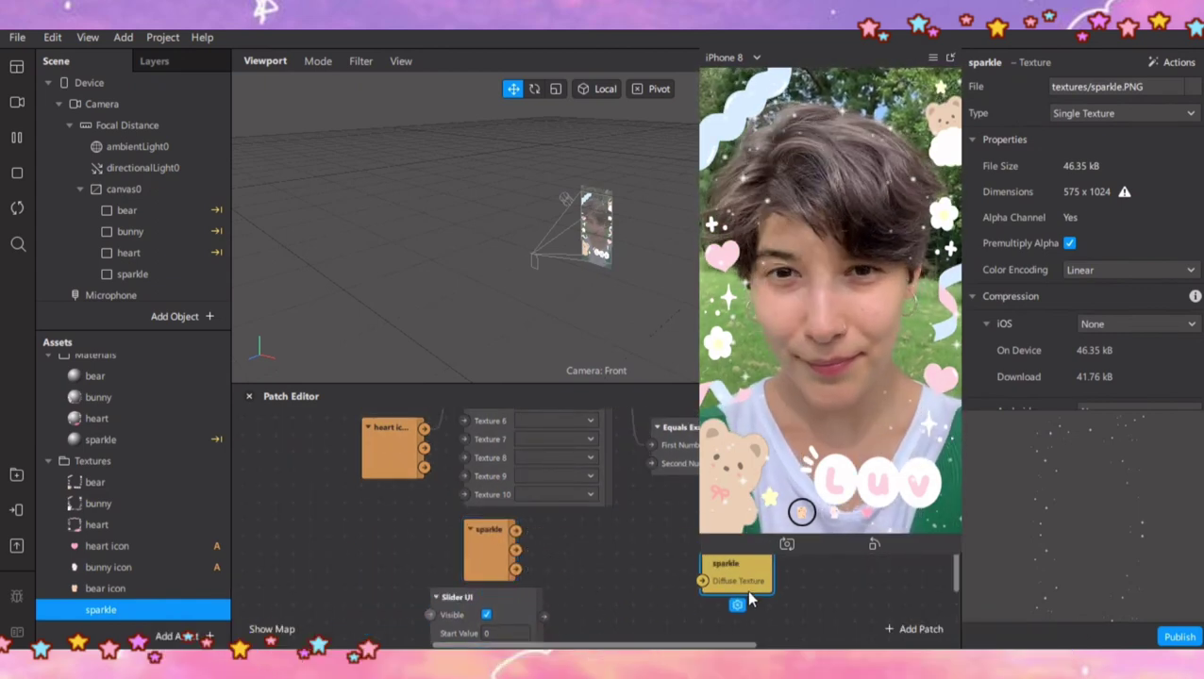
Add a Multiply patch and arrange it between the Slider UI and the sparkle material patch
{"action": "right_click", "coordinate": [595, 591]}
{"action": "type", "text": "mul"}
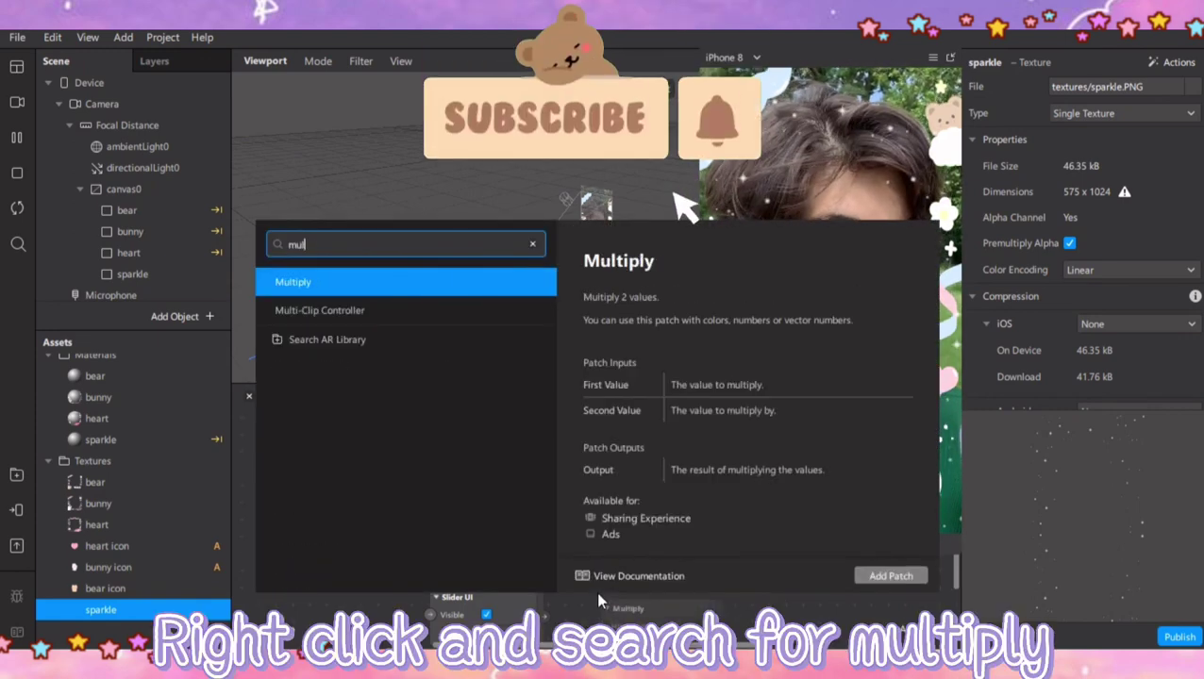
{"action": "key", "text": "Return"}
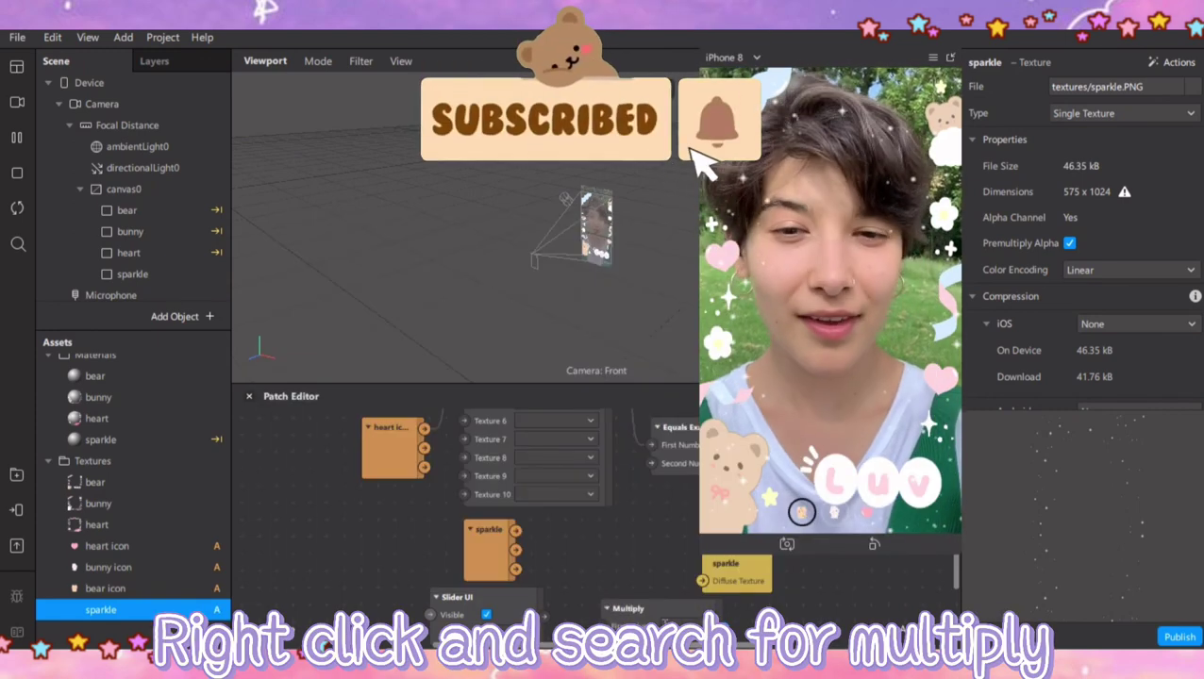
{"action": "left_click_drag", "start_coordinate": [598, 604], "coordinate": [581, 576]}
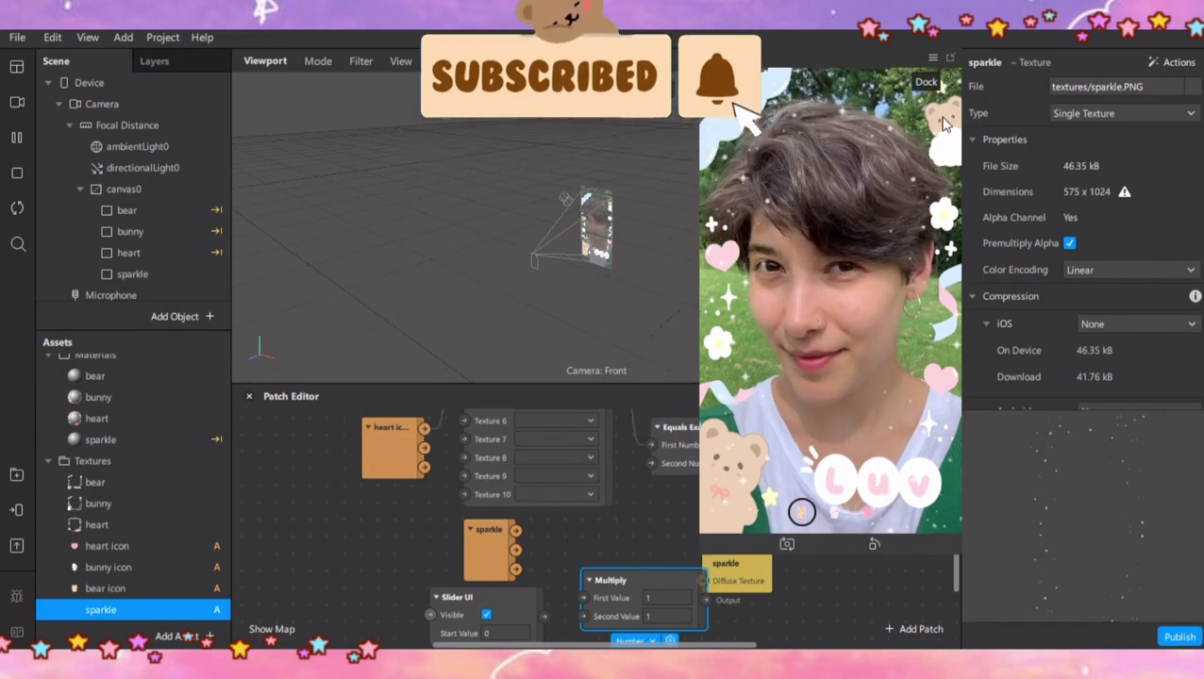
{"action": "left_click_drag", "start_coordinate": [747, 578], "coordinate": [781, 578]}
{"action": "left_click_drag", "start_coordinate": [668, 587], "coordinate": [665, 570]}
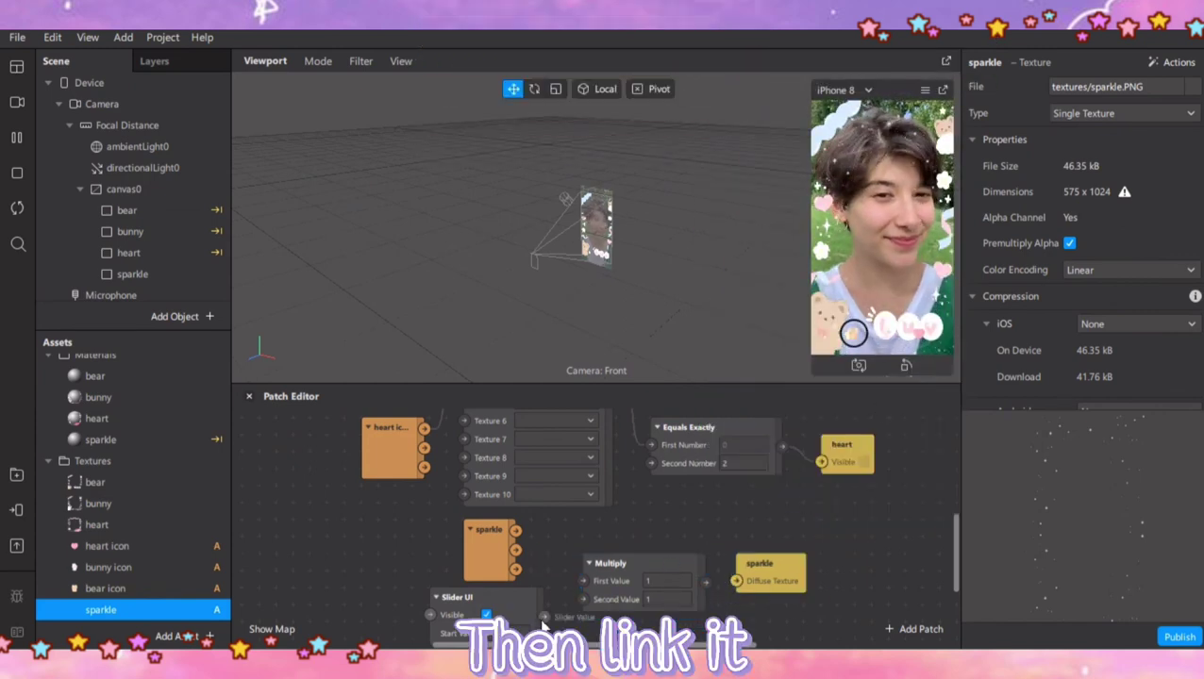
Connect the sparkle texture and the slider value to Multiply's first and second values, and its output to the material's Diffuse Texture
{"action": "left_click_drag", "start_coordinate": [544, 617], "coordinate": [582, 599]}
{"action": "left_click_drag", "start_coordinate": [515, 530], "coordinate": [583, 582]}
{"action": "left_click_drag", "start_coordinate": [705, 582], "coordinate": [736, 581]}
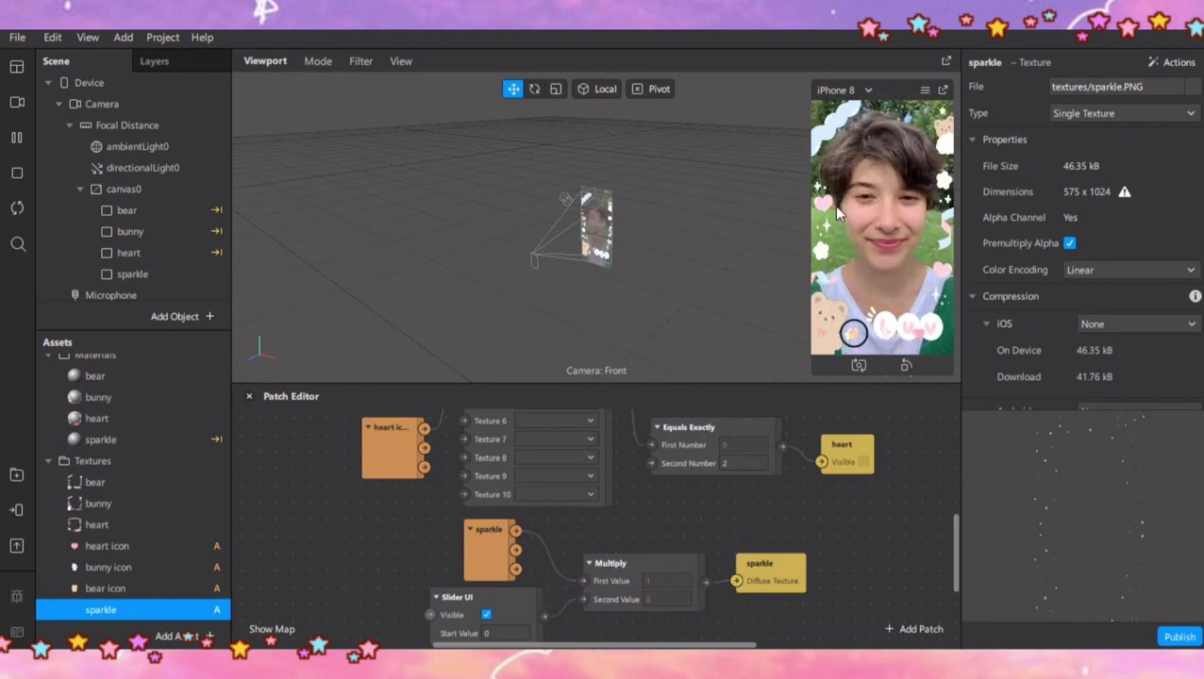
Set the Slider UI patch's start value to 1
{"action": "left_click", "coordinate": [491, 633]}
{"action": "type", "text": "1"}
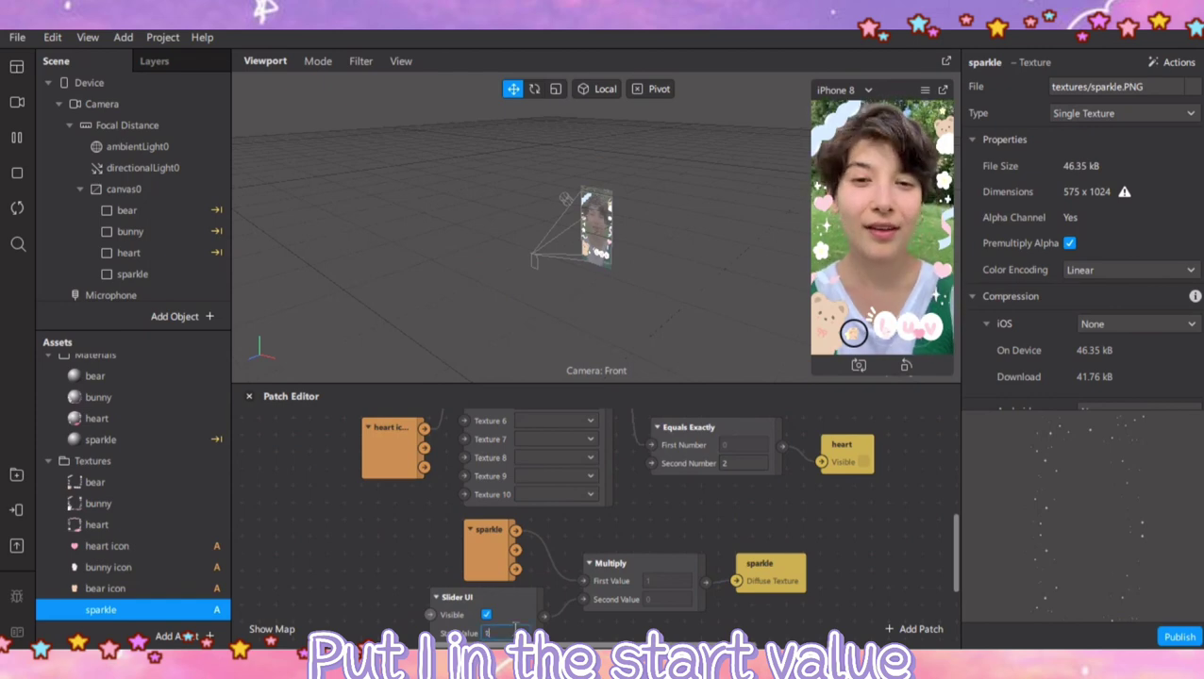
{"action": "key", "text": "Return"}
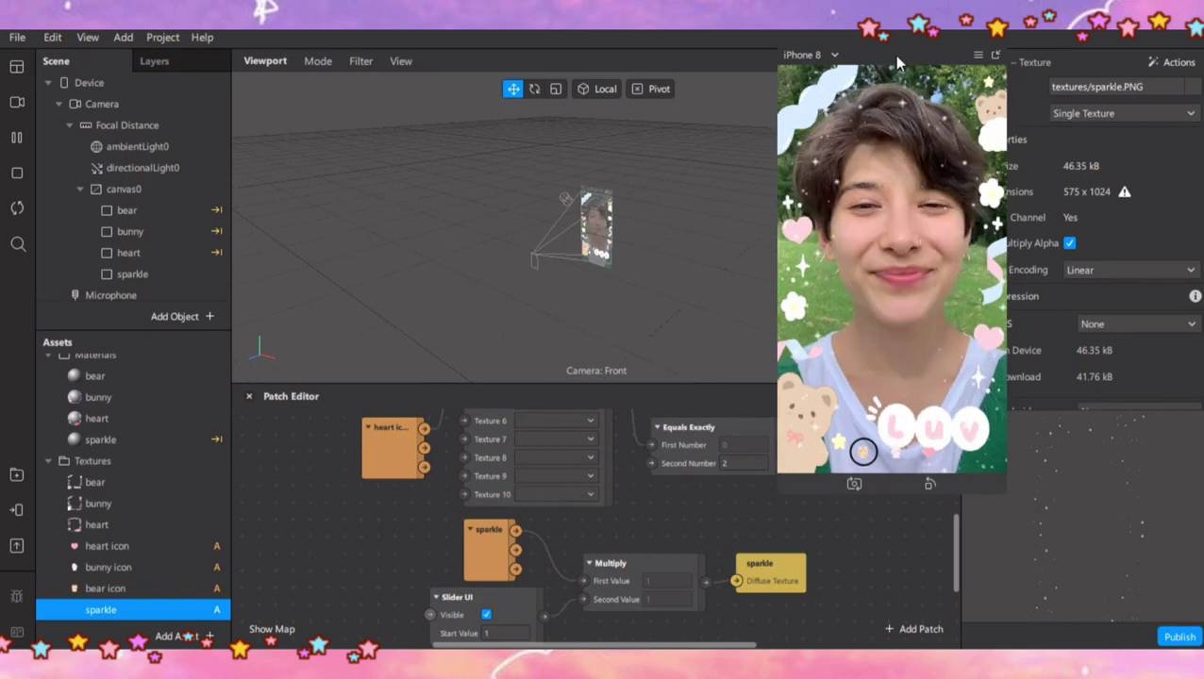
Reposition the floating device preview and resend the updated effect to Facebook for in-app testing
{"action": "left_click_drag", "start_coordinate": [896, 59], "coordinate": [832, 106]}
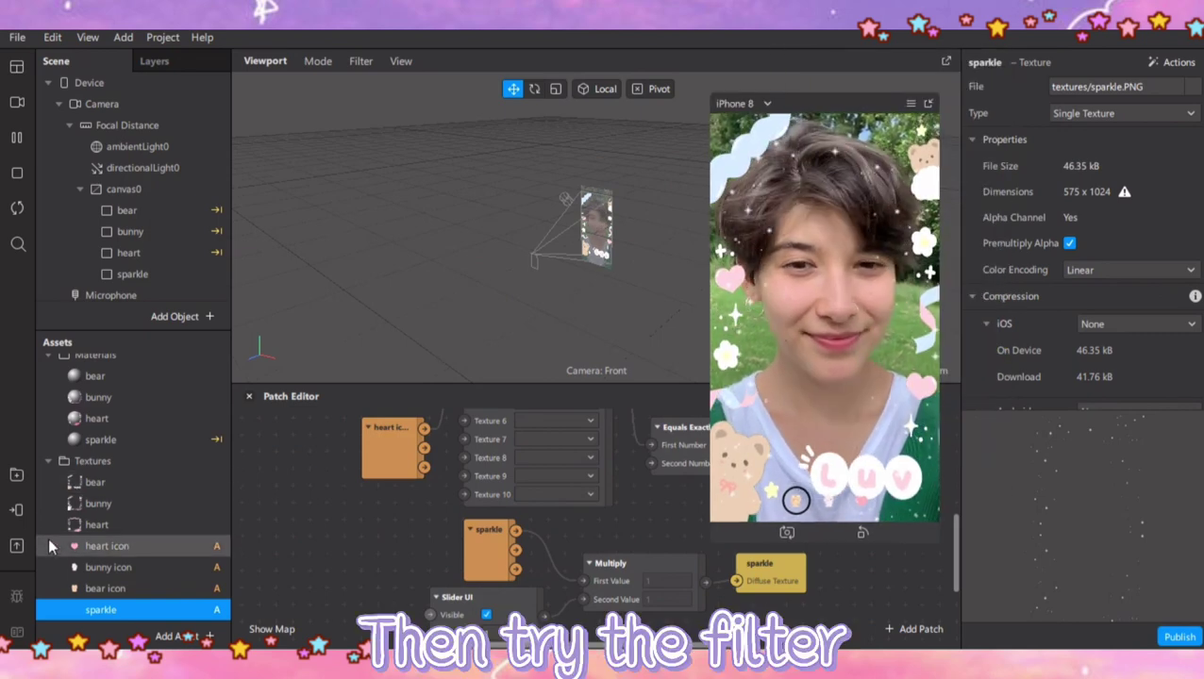
{"action": "left_click", "coordinate": [16, 509]}
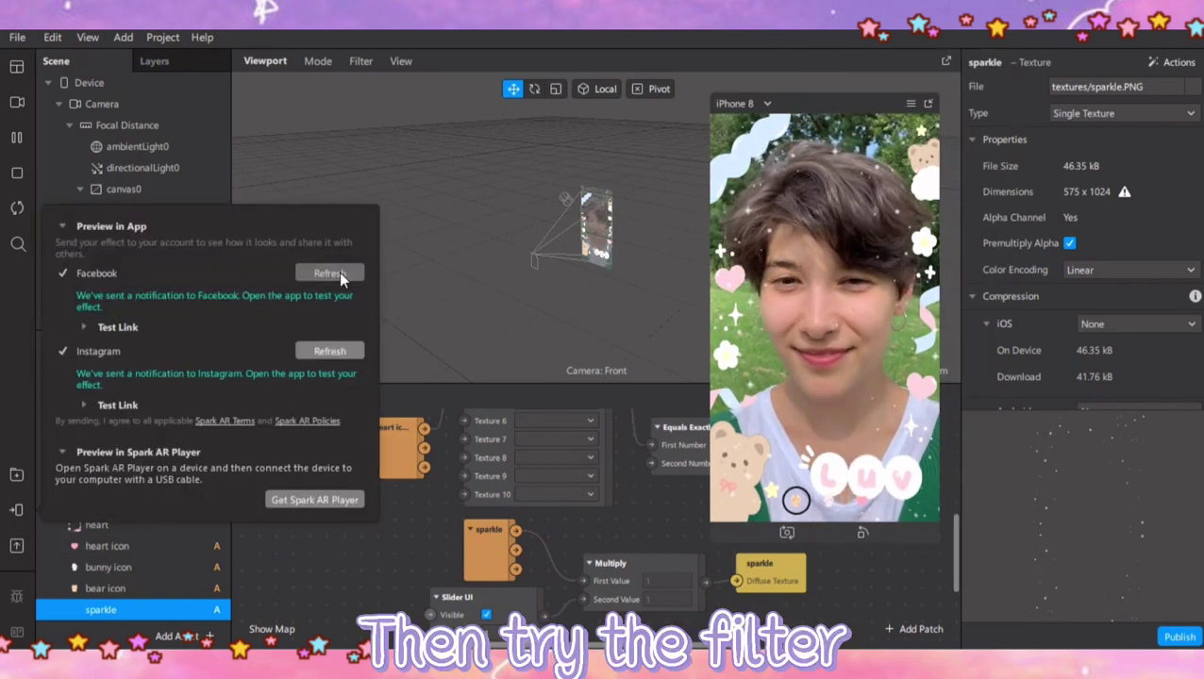
{"action": "left_click", "coordinate": [338, 272]}
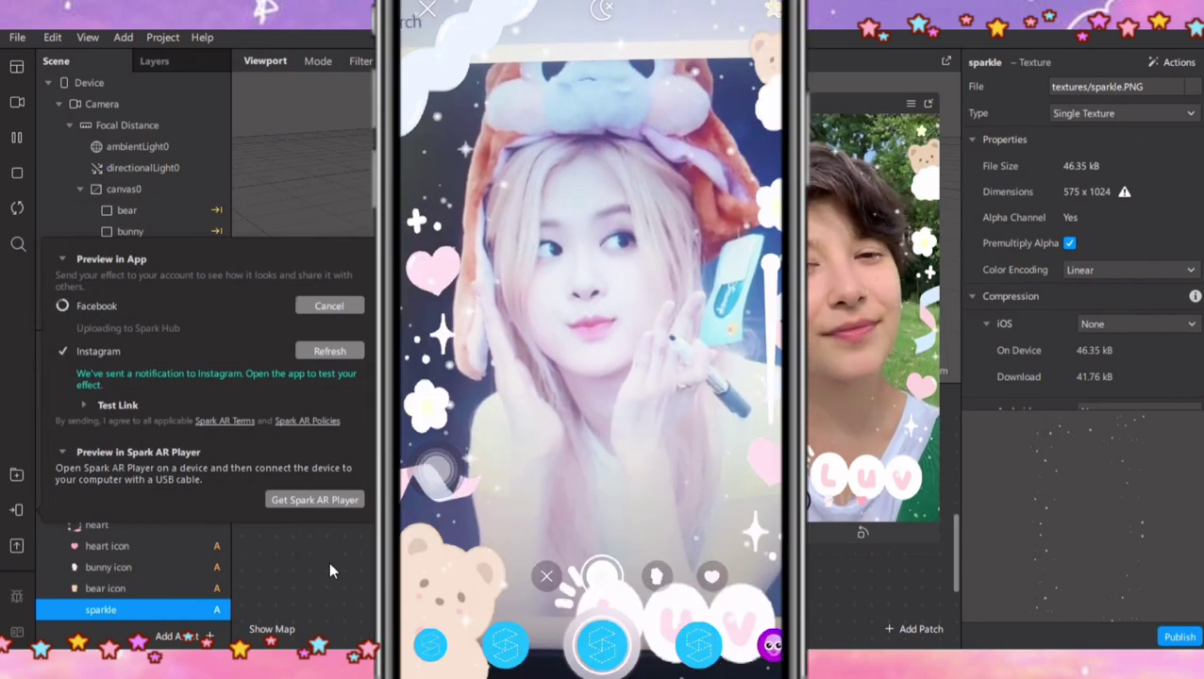